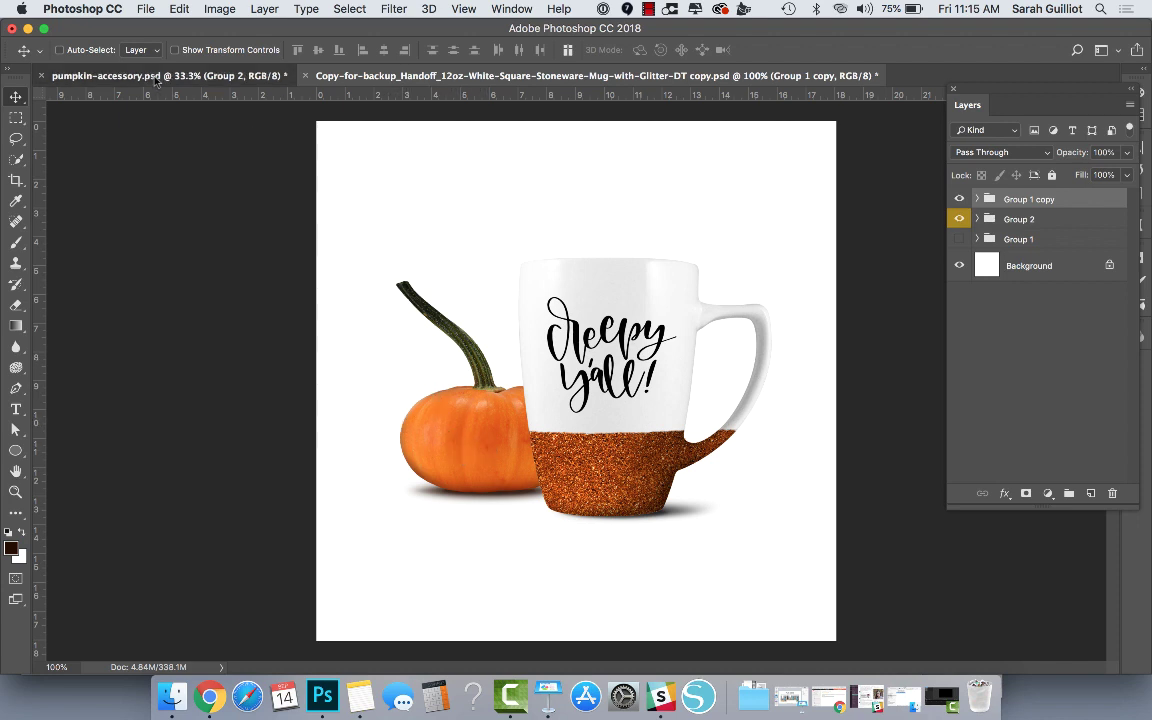
Compare the original photo in pumpkin-accessory.psd with the pumpkin in the mug composition, ending on the pumpkin photo.
click(146, 75)
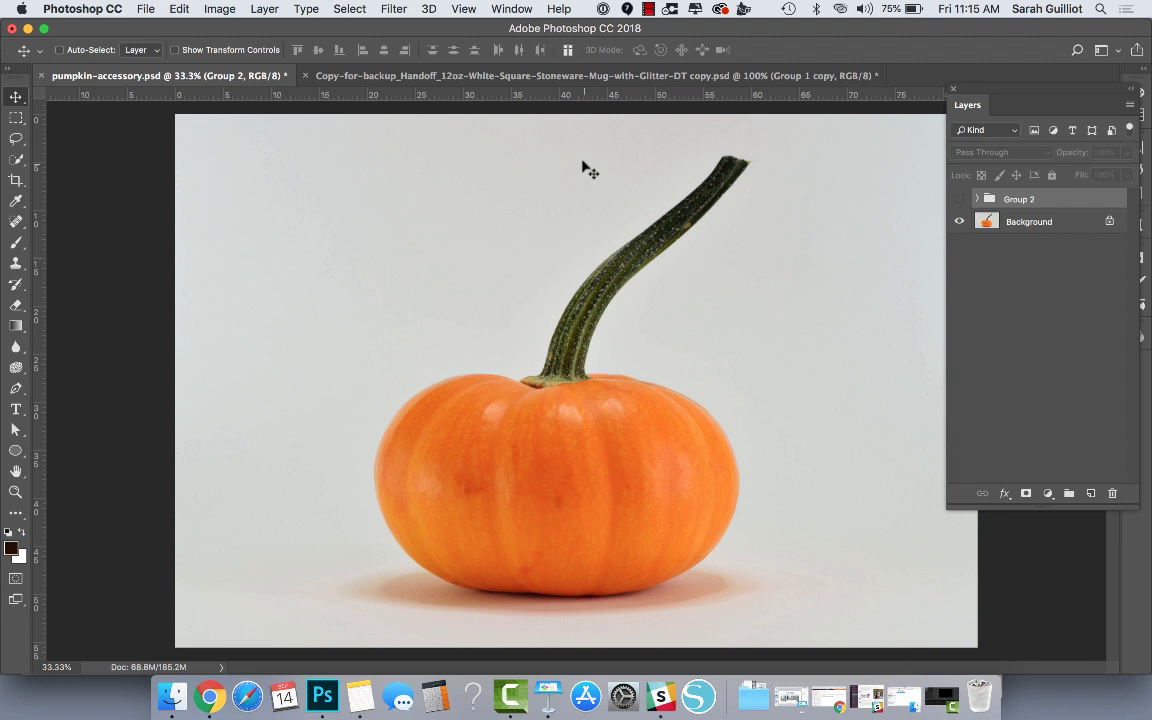
click(479, 76)
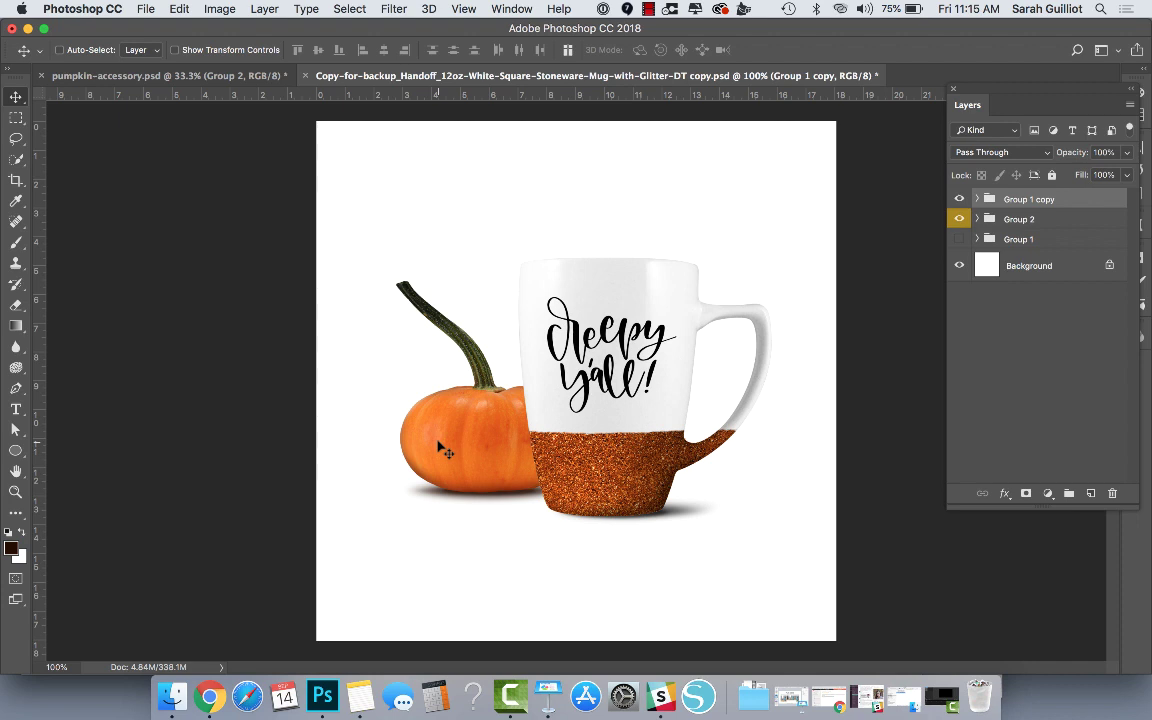
click(165, 75)
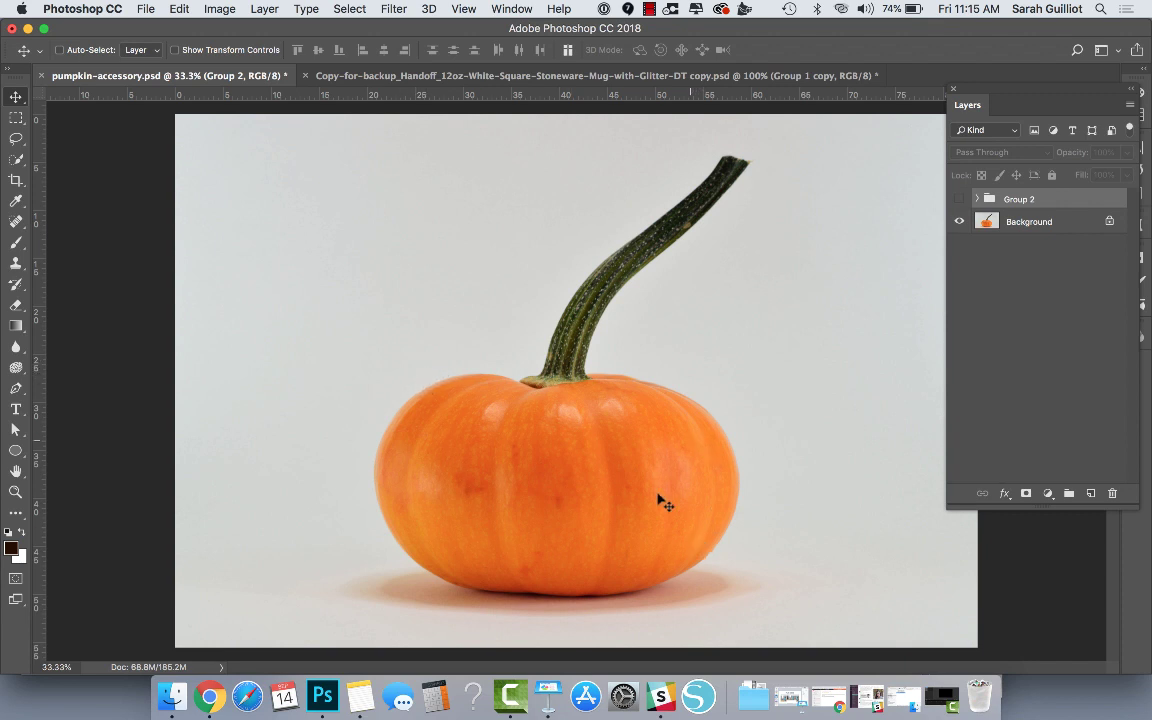
click(492, 80)
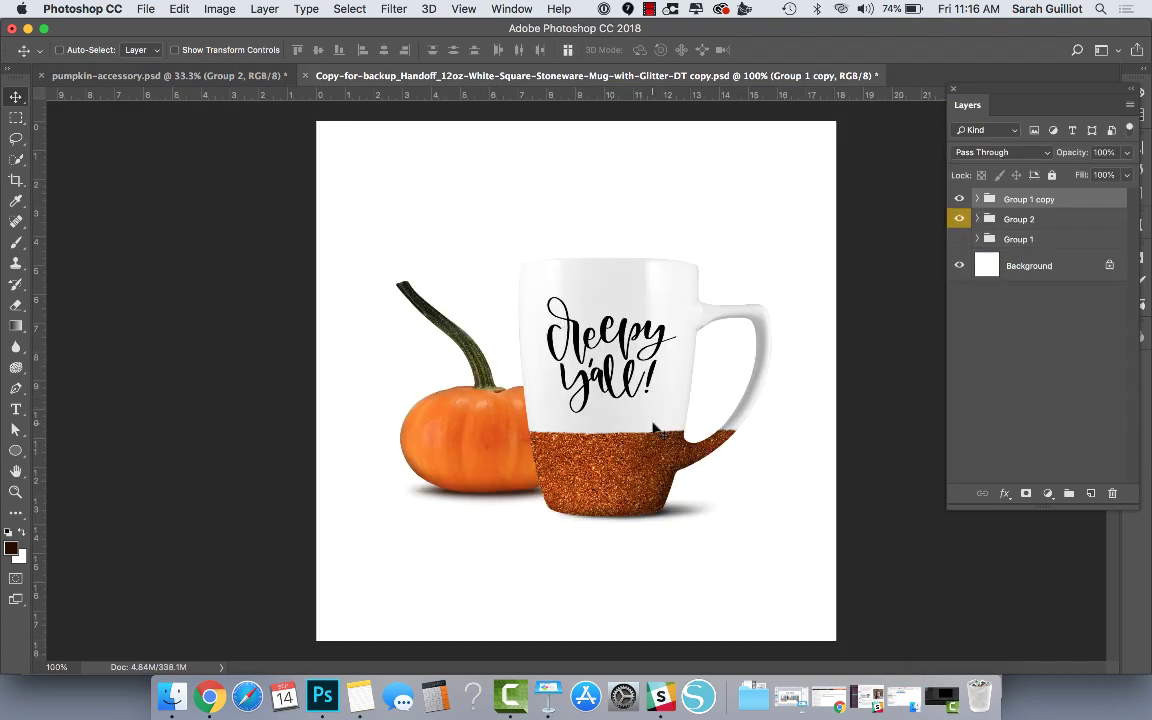
click(185, 77)
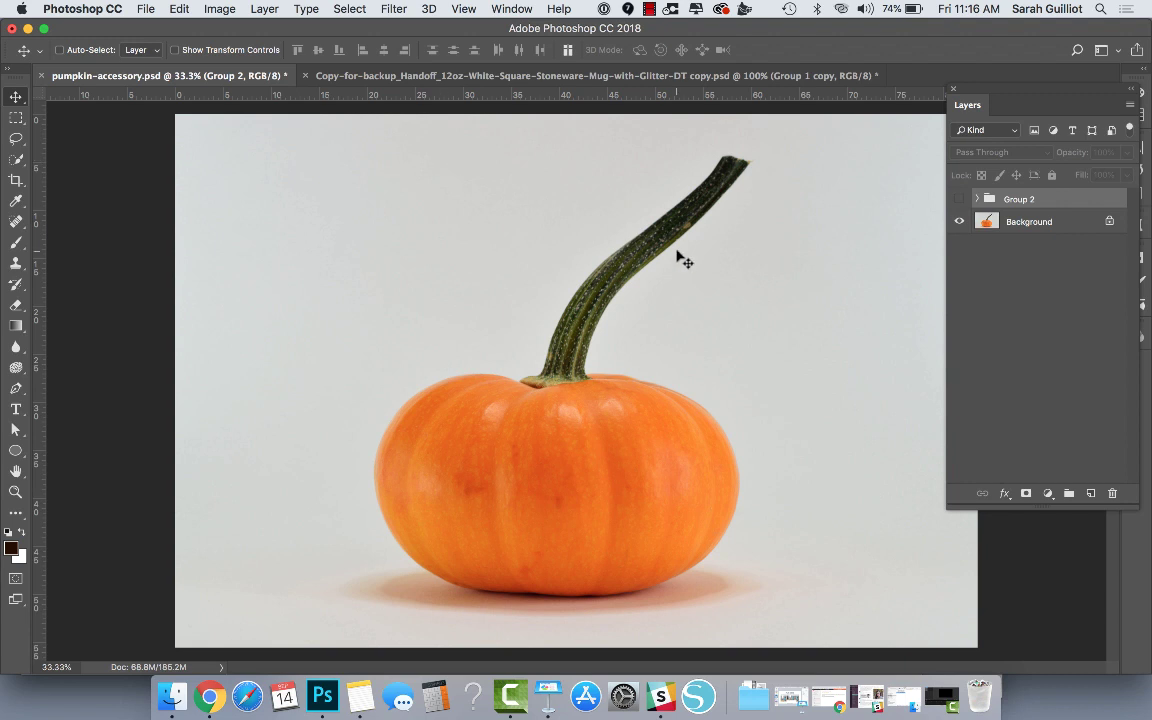
Select the whole pumpkin and its stem on the Background layer with the Quick Selection tool.
click(1000, 221)
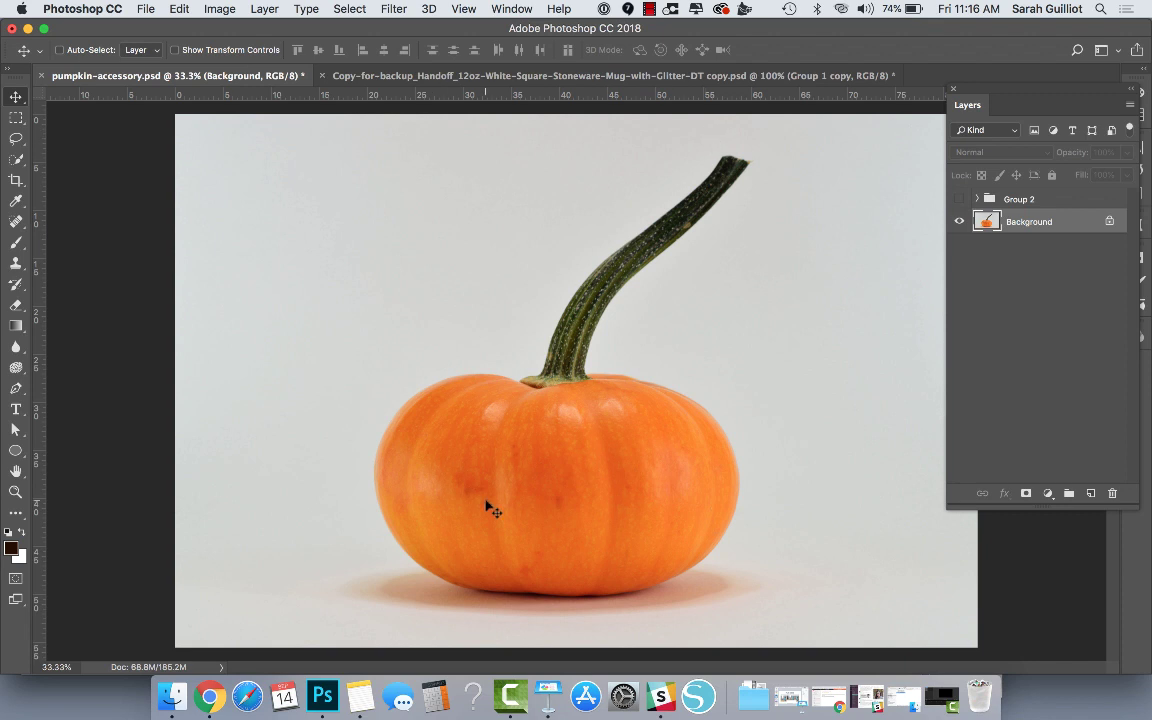
click(16, 389)
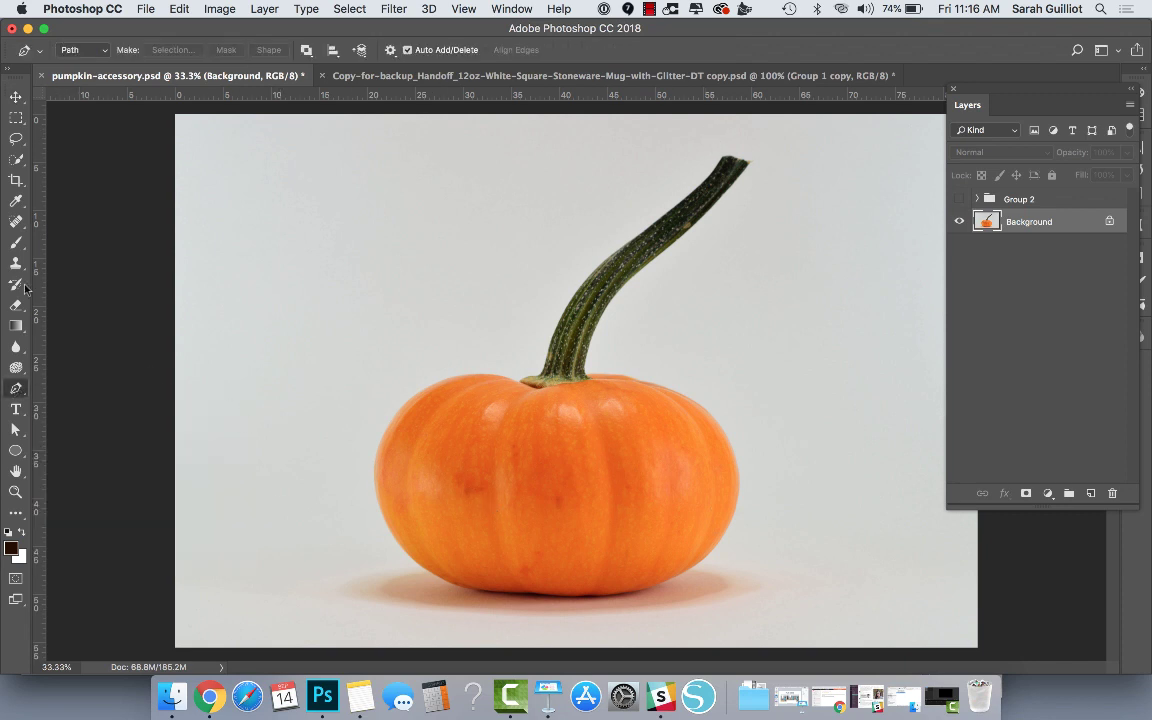
click(16, 97)
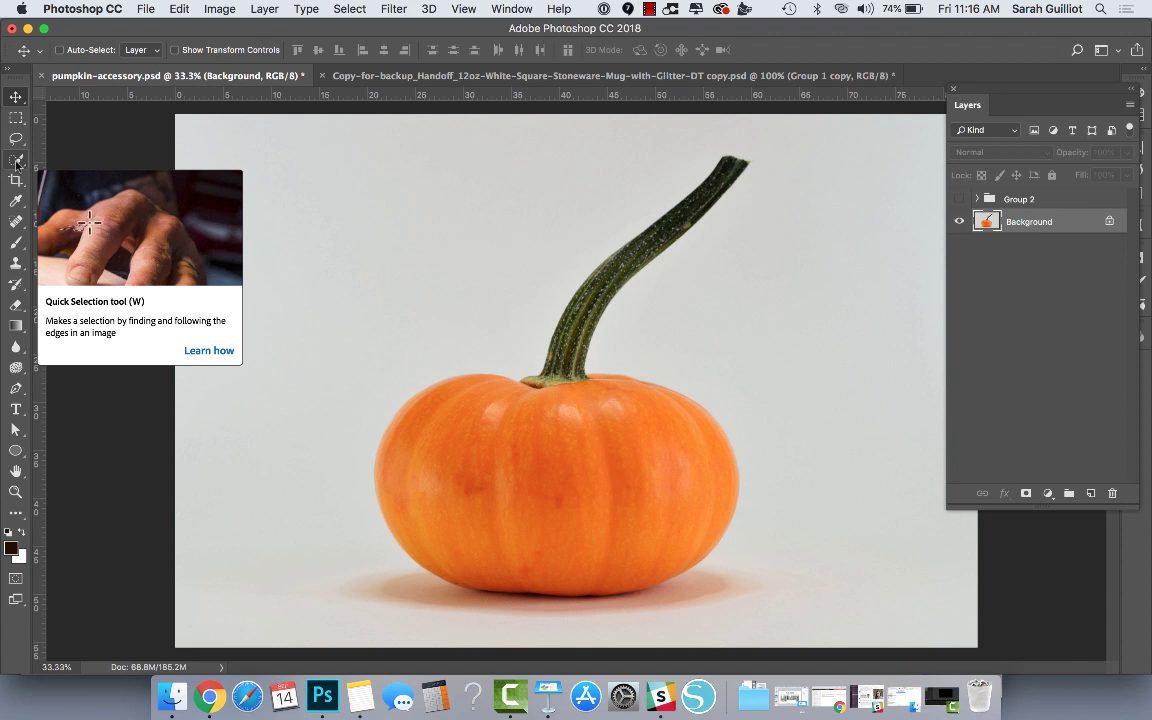
click(16, 159)
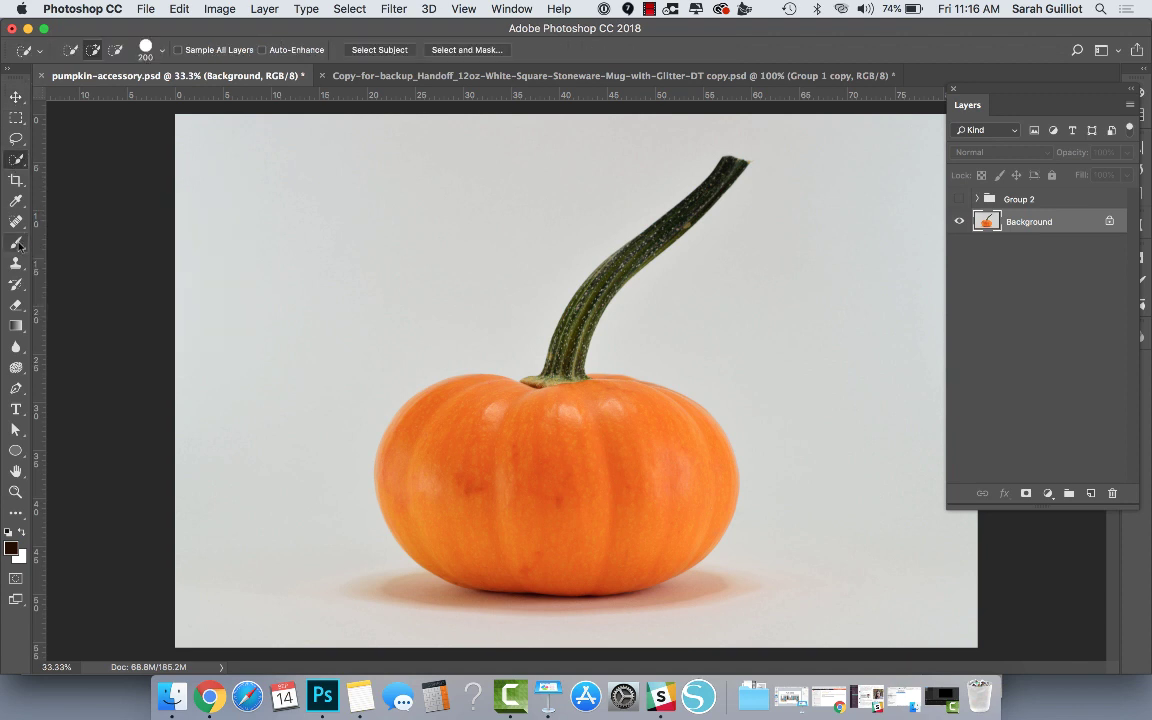
right_click(16, 160)
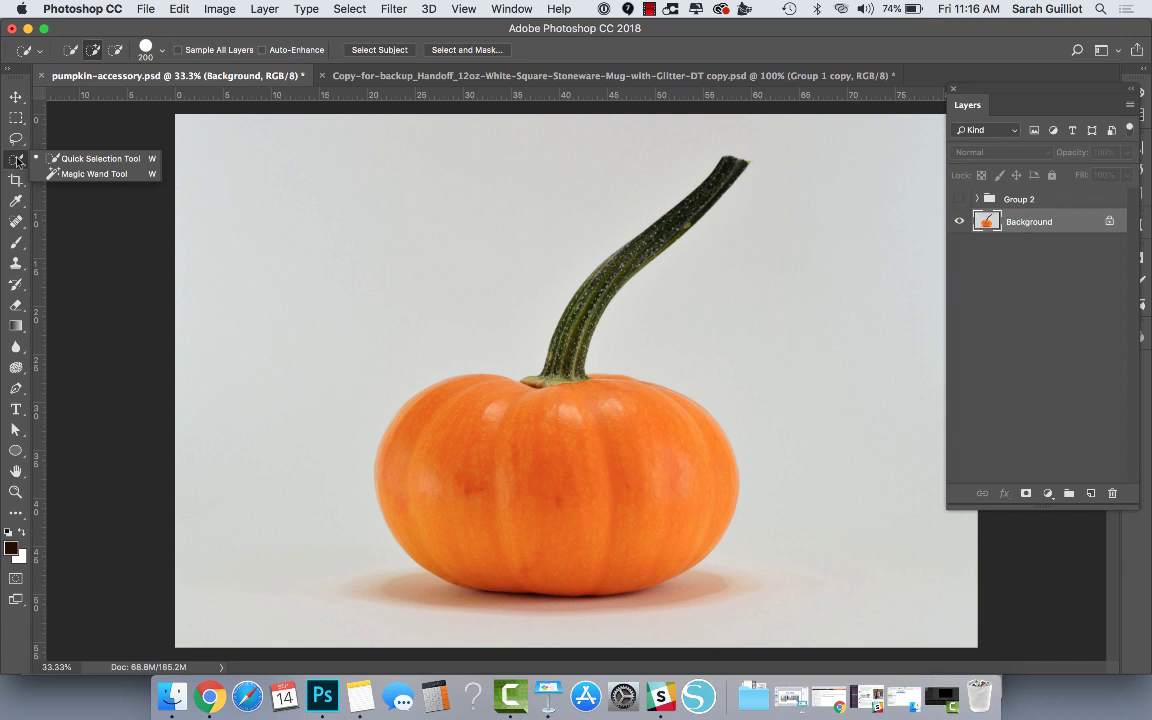
click(85, 161)
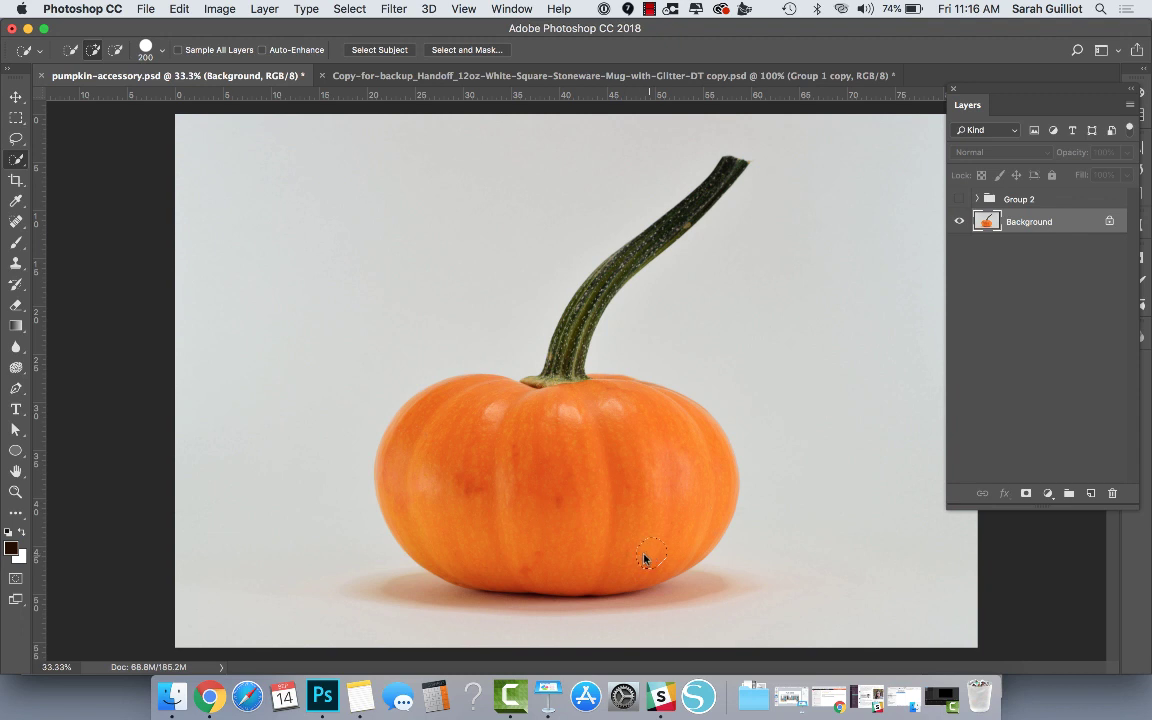
drag(643, 561, 609, 566)
drag(588, 316, 625, 266)
Copy and paste the selected pumpkin onto its own layer and hide the Background layer.
click(179, 8)
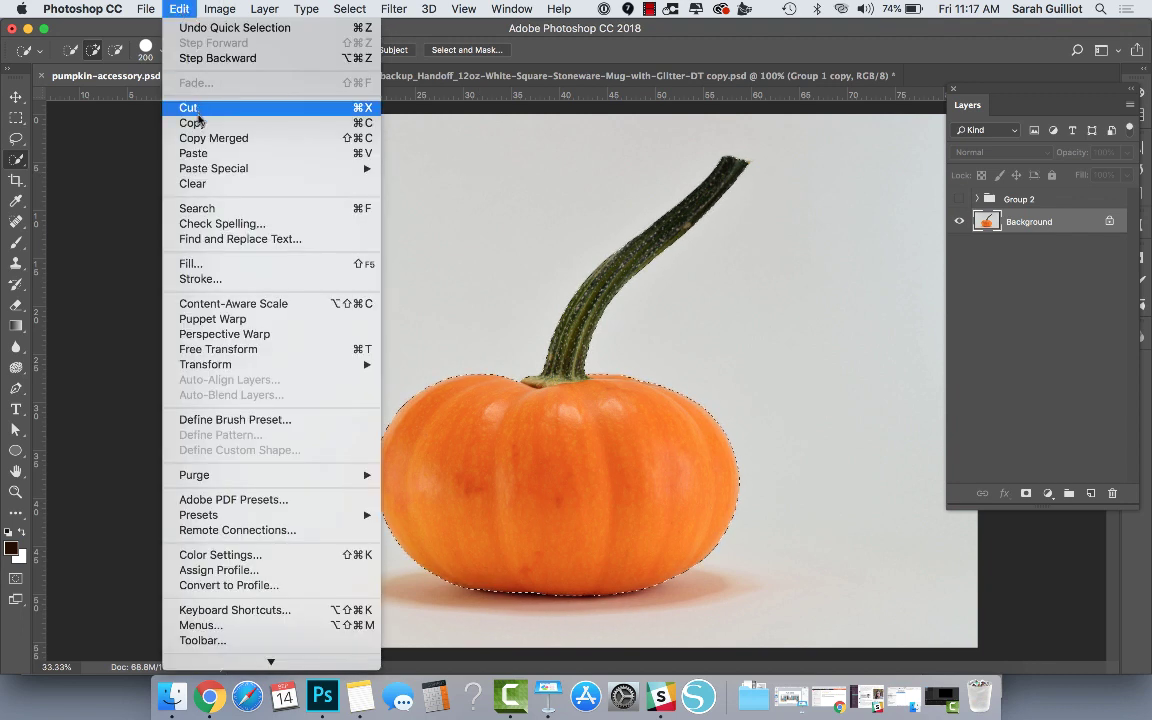
click(198, 123)
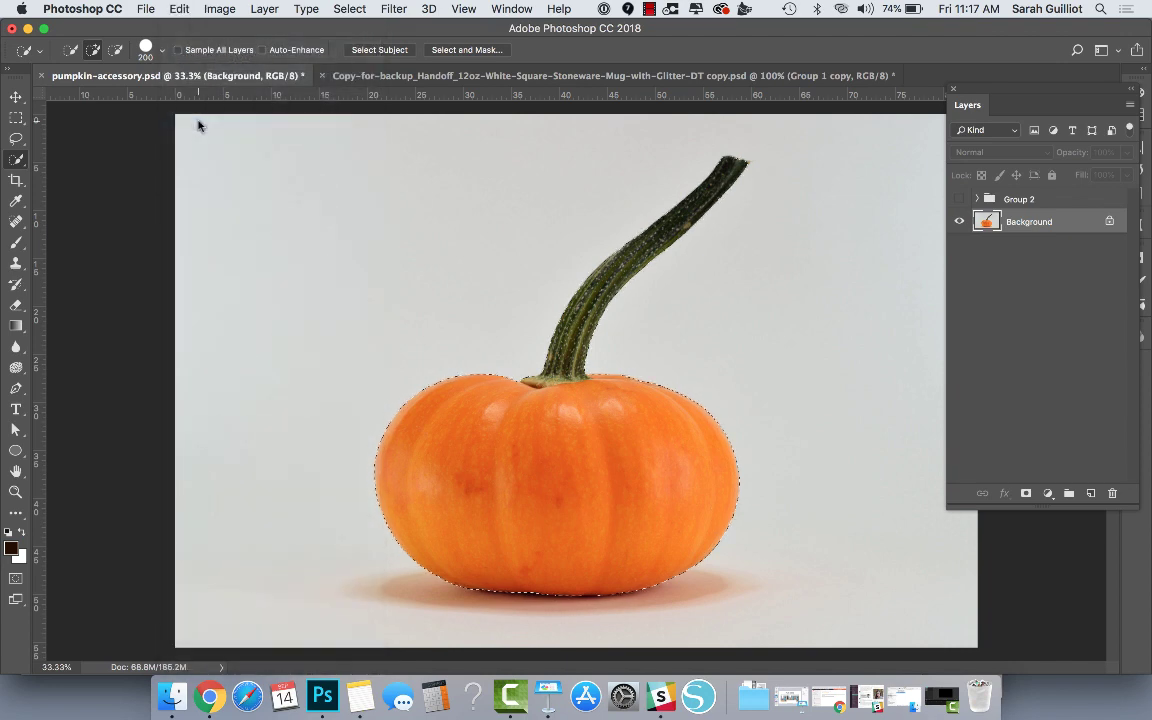
click(179, 8)
click(193, 153)
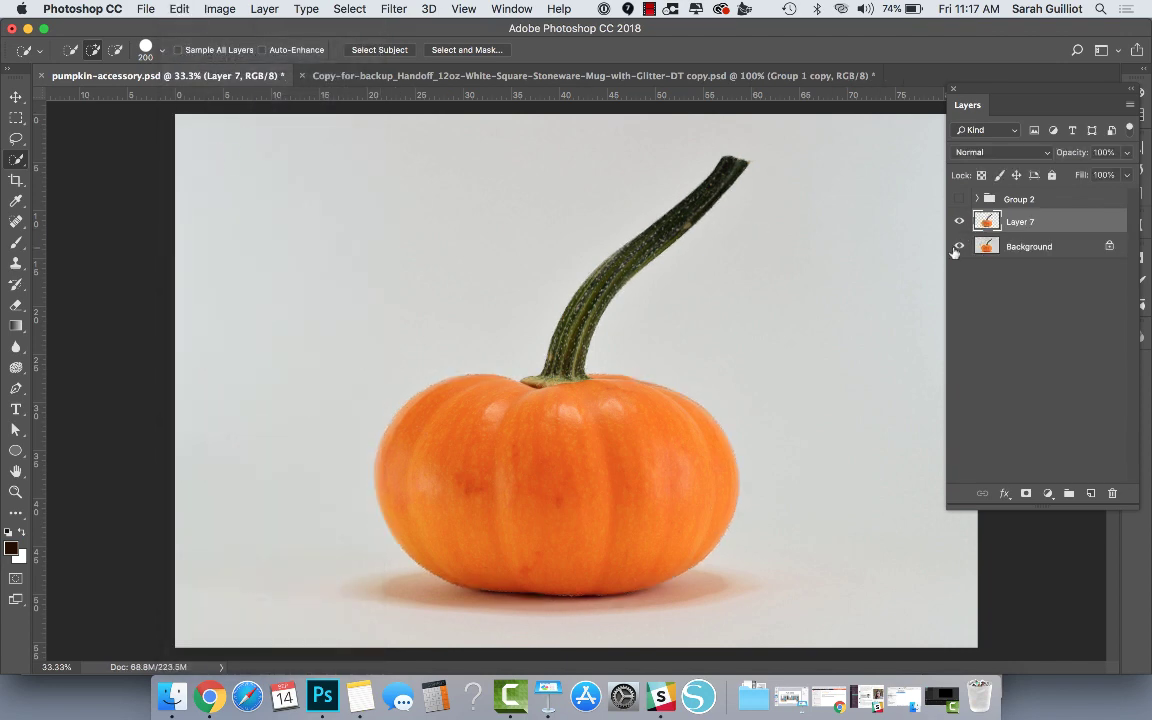
click(959, 246)
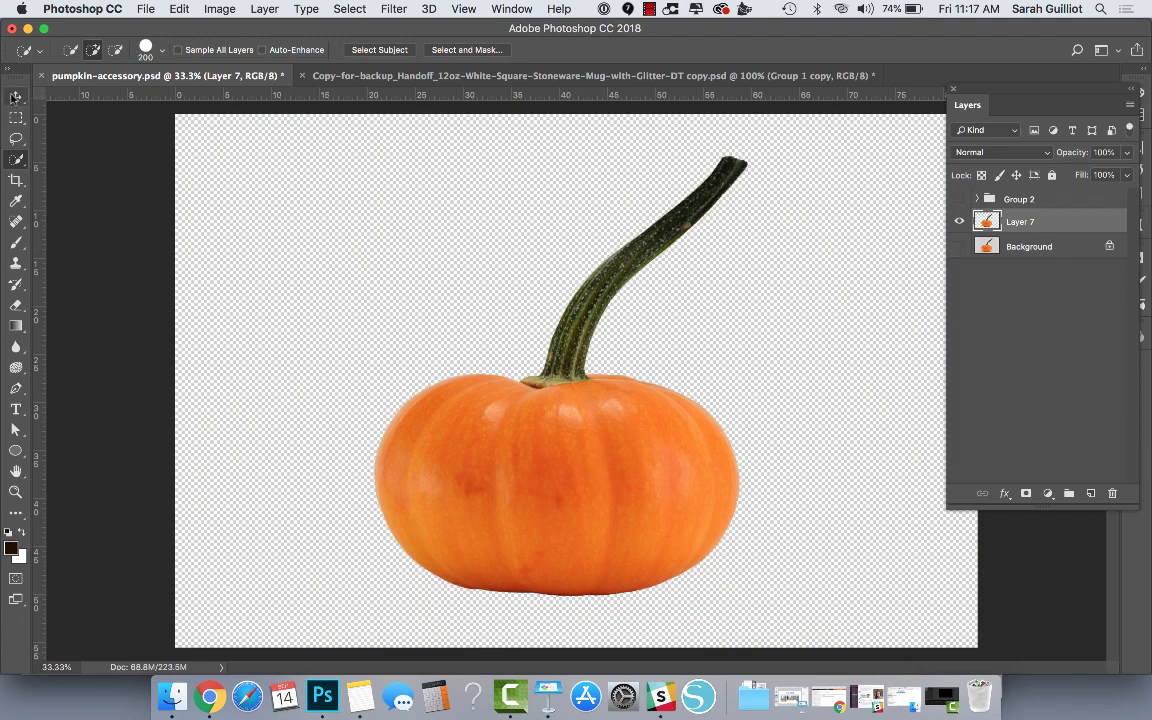
Add a new layer between the pumpkin cutout and the Background and fill it with the dark brown foreground color.
click(16, 96)
click(1050, 247)
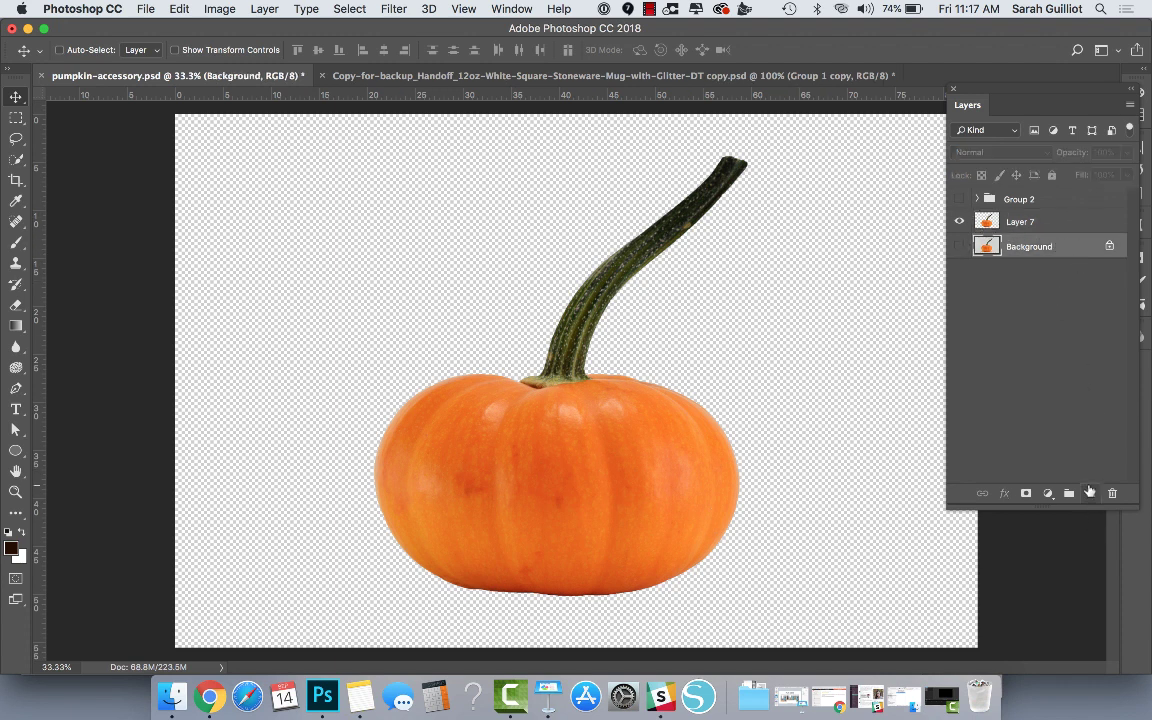
click(1091, 494)
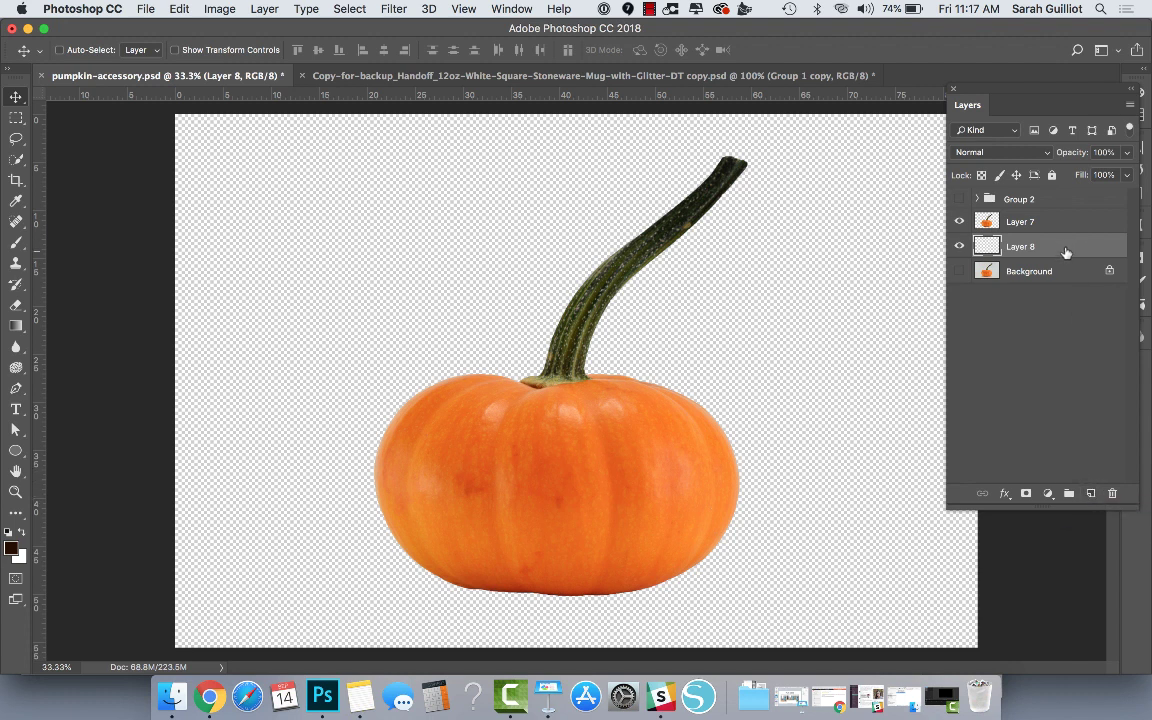
key(alt+BackSpace)
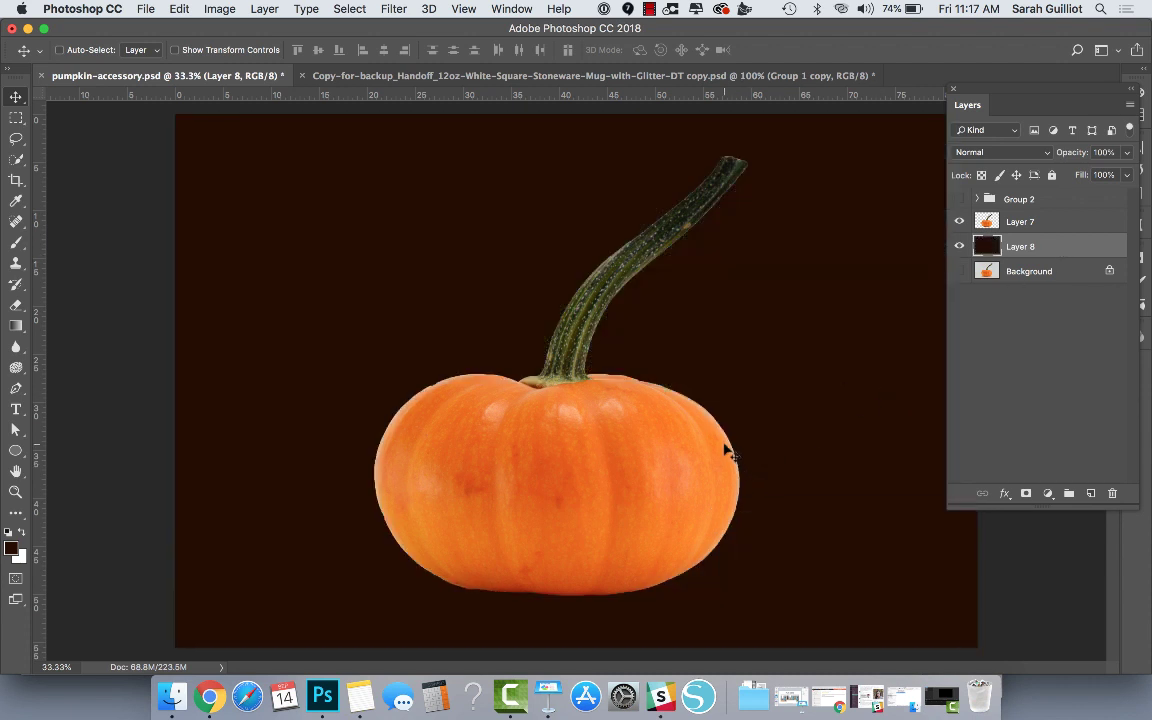
Load the pumpkin cutout's outline from Layer 7 as a selection and contract it by 2 pixels.
key(super+equal)
key(super+equal)
key(super+equal)
key(super+equal)
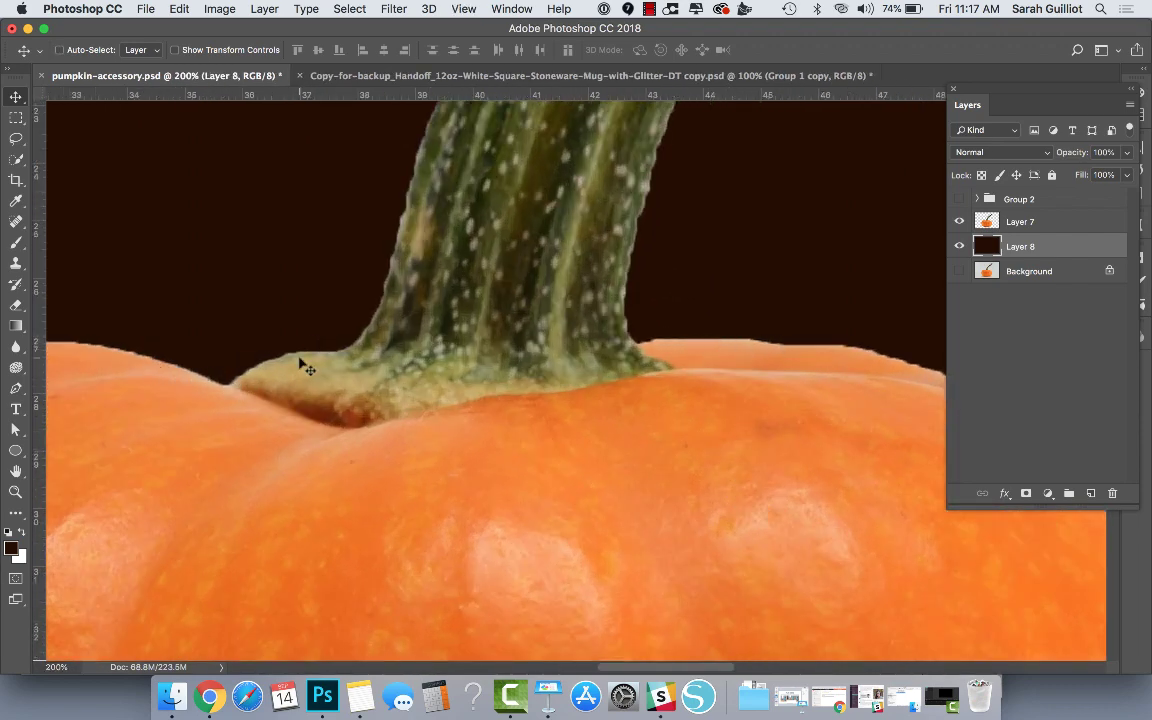
scroll(148, 362, left, 15)
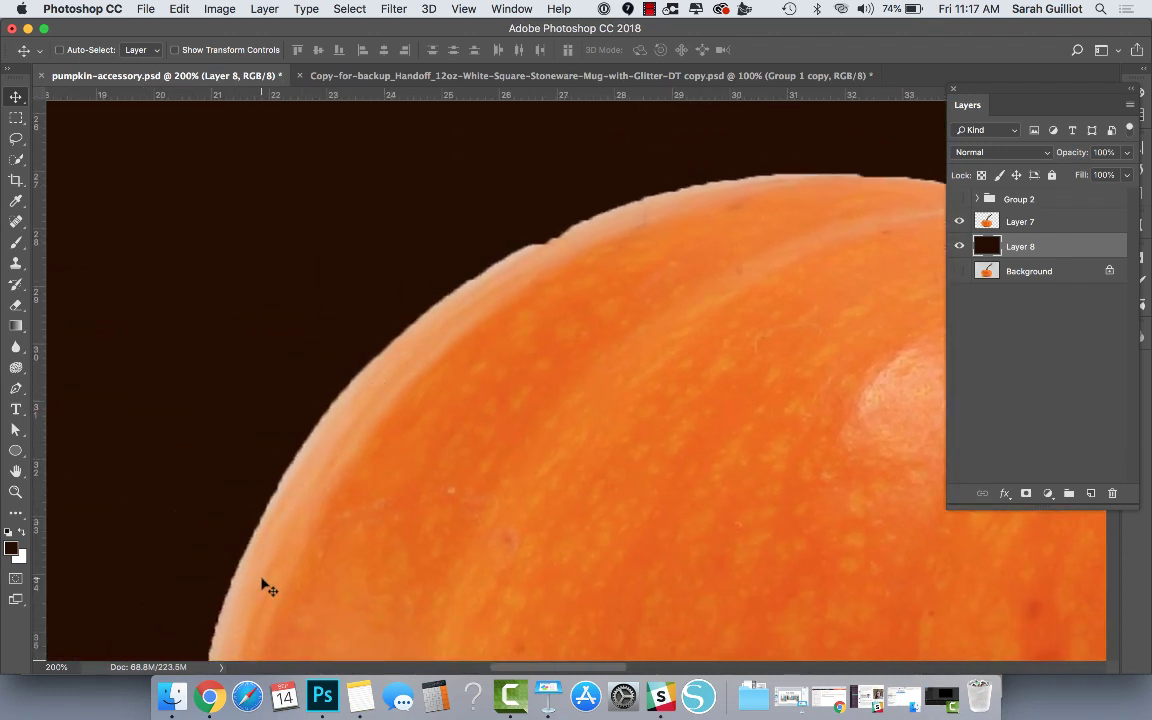
double_click(16, 470)
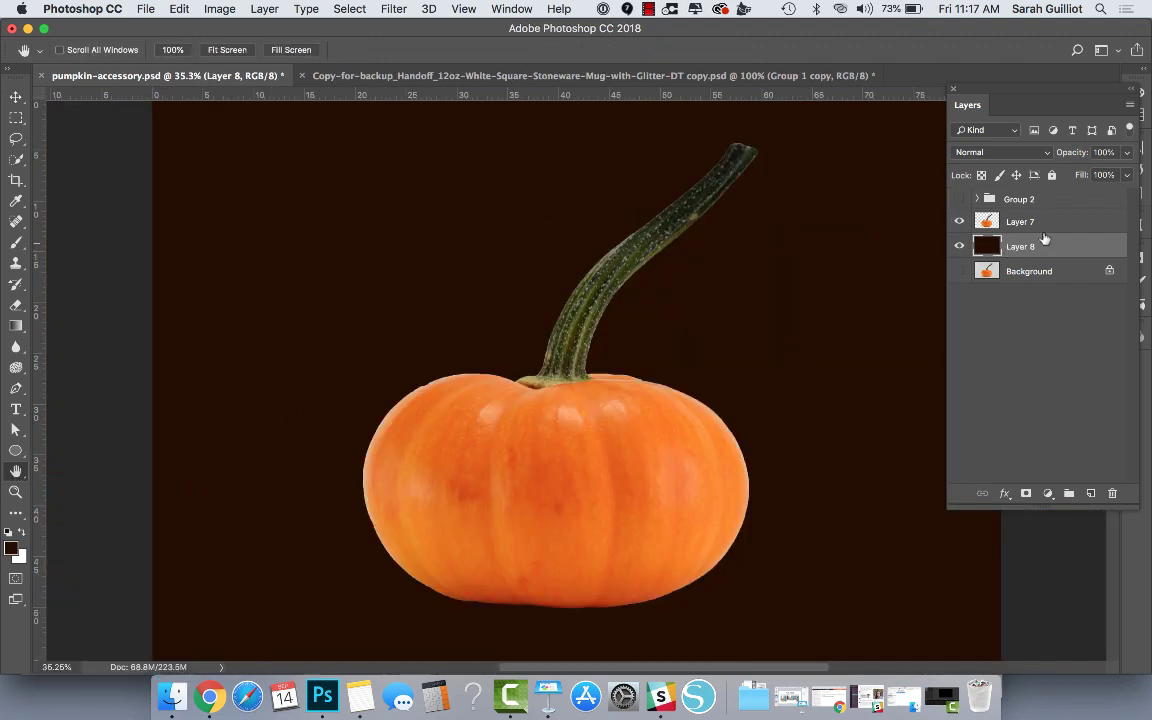
click(988, 221)
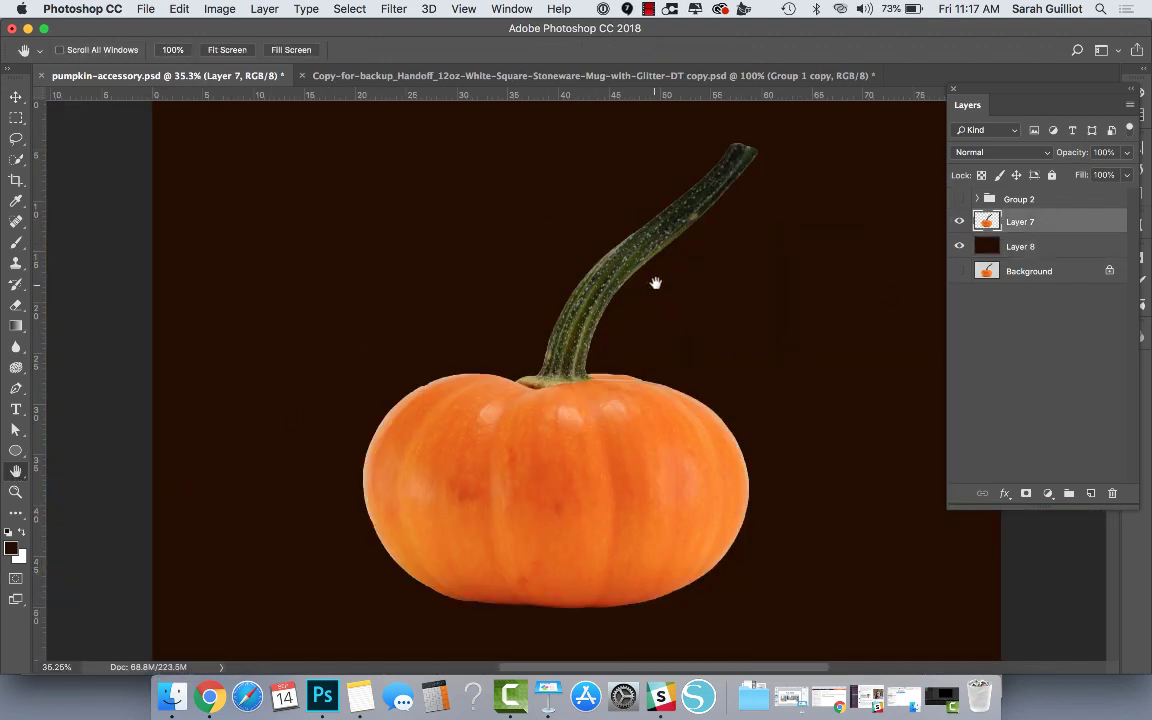
super+click(988, 224)
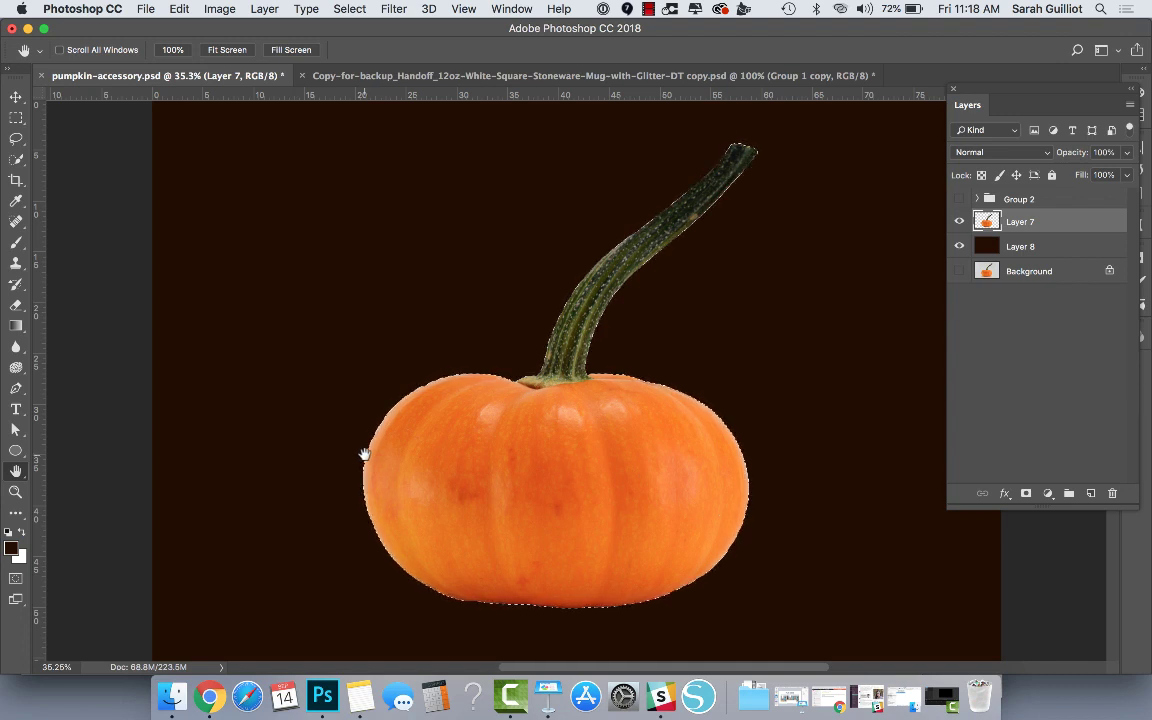
click(355, 8)
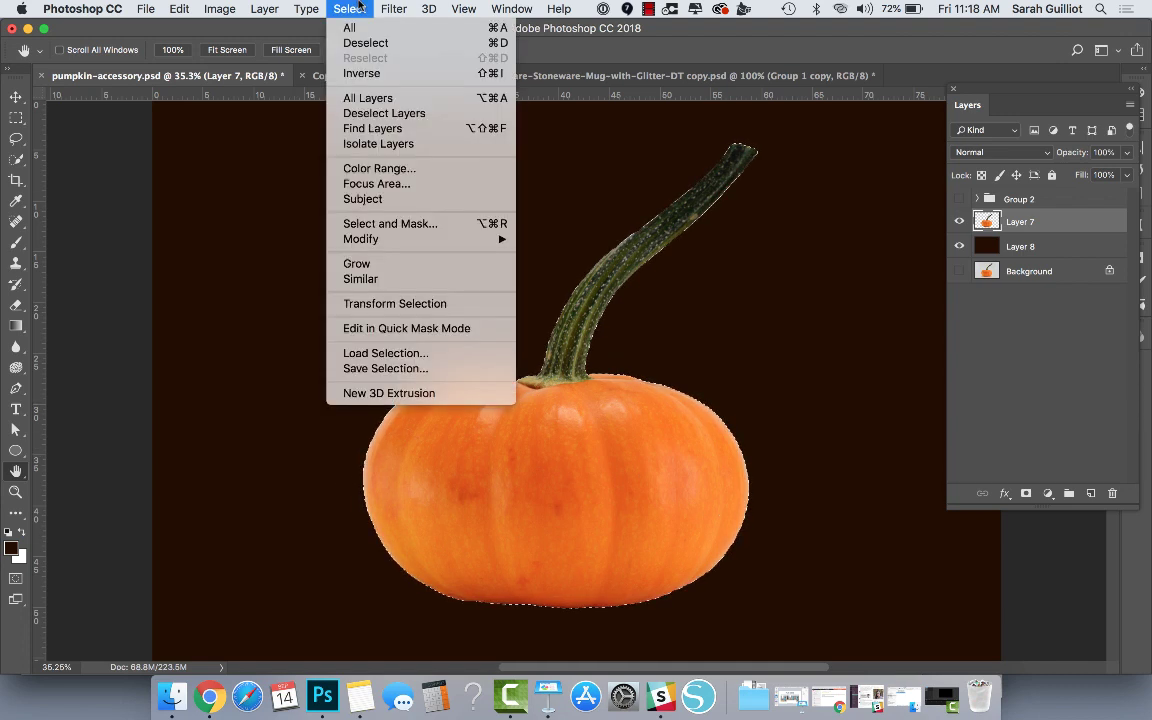
mouse_move(405, 240)
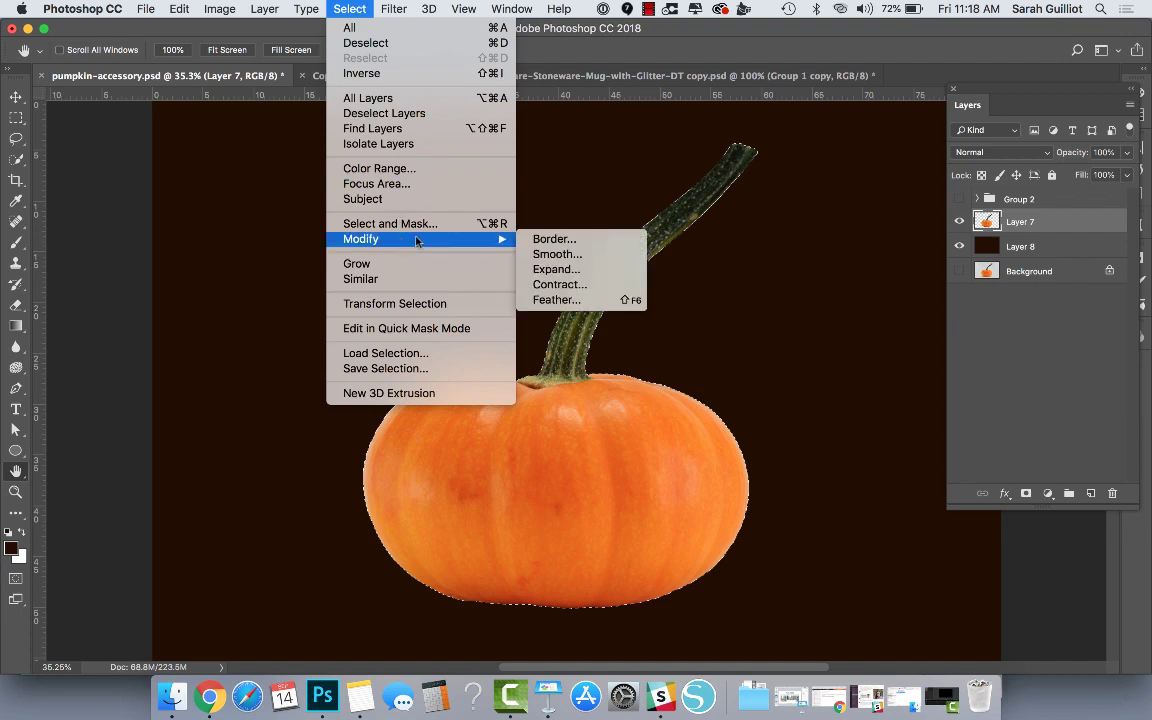
click(571, 284)
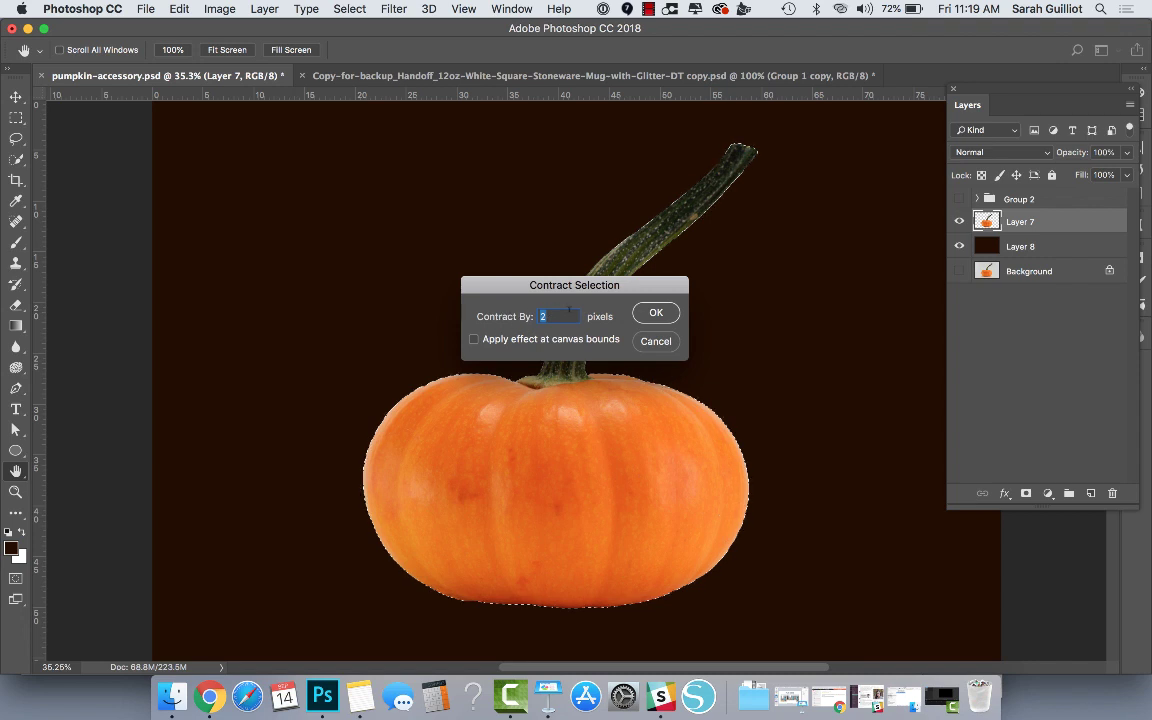
click(655, 312)
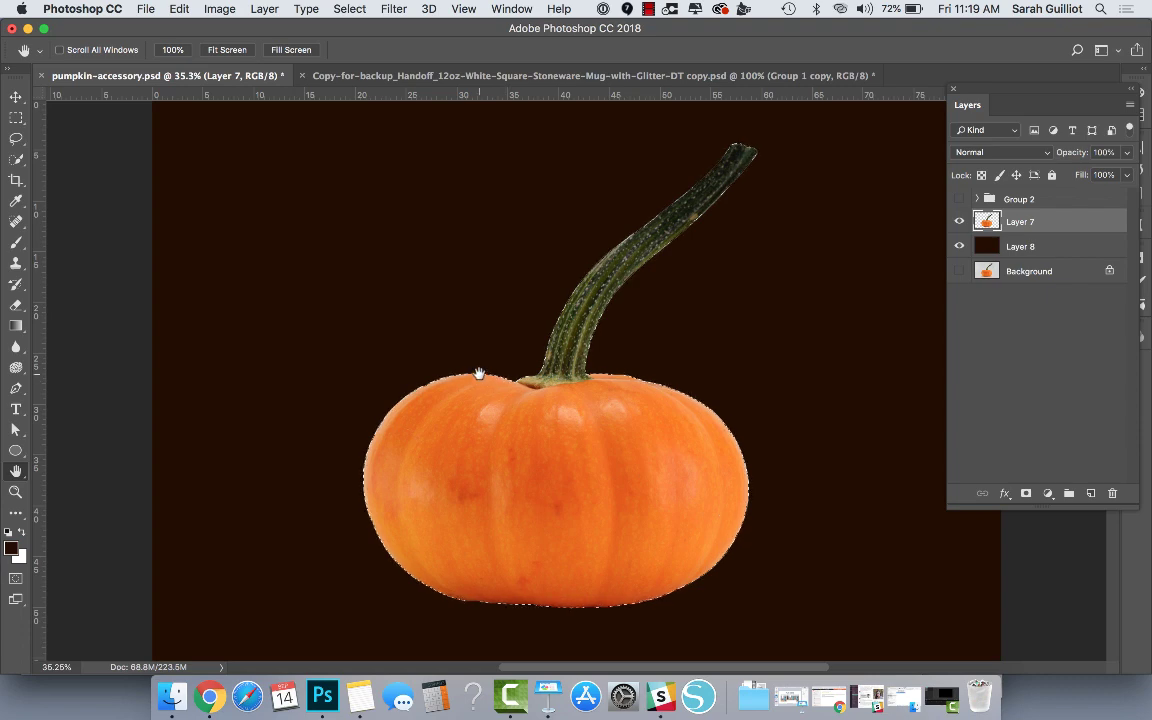
Invert the selection to delete the light fringe around the pumpkin cutout, deselect, and hide the dark fill layer.
key(z)
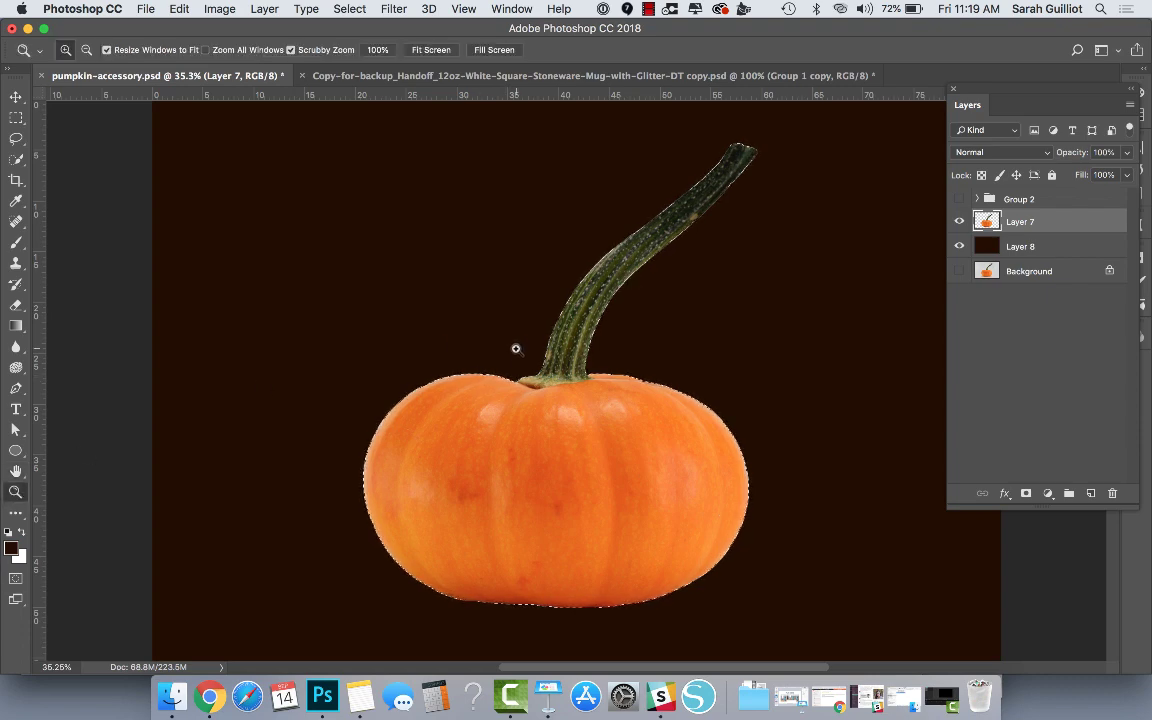
drag(489, 347, 642, 536)
scroll(641, 536, down, 5)
drag(342, 239, 422, 317)
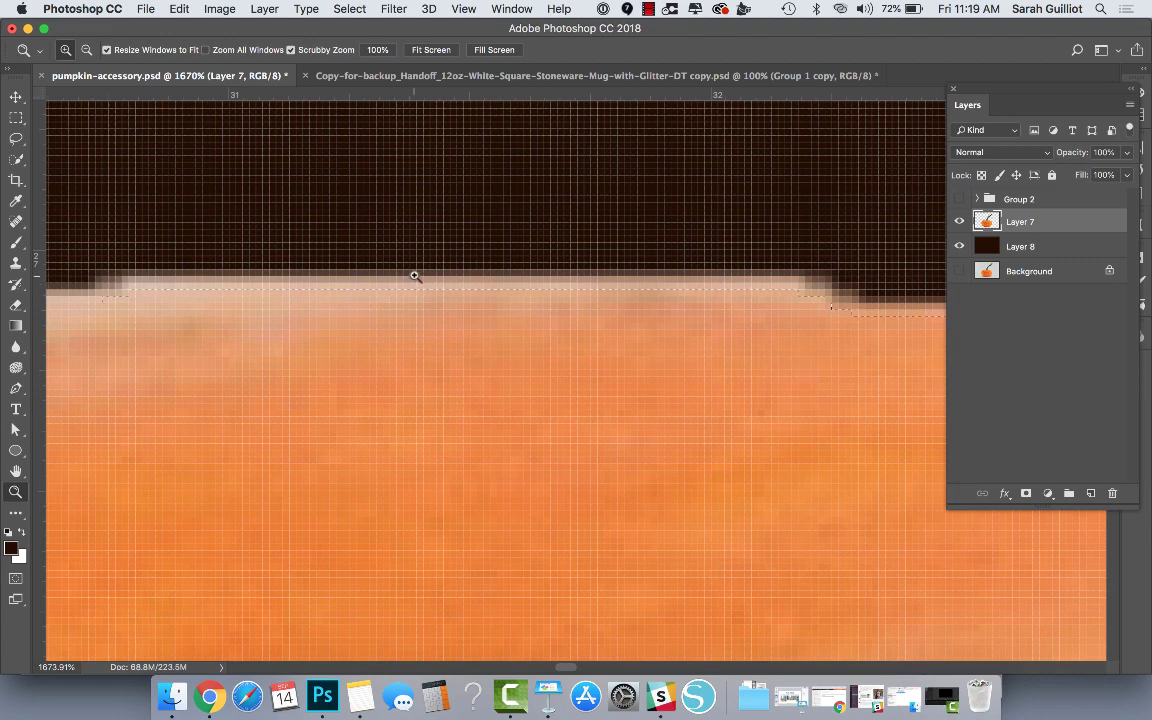
double_click(17, 472)
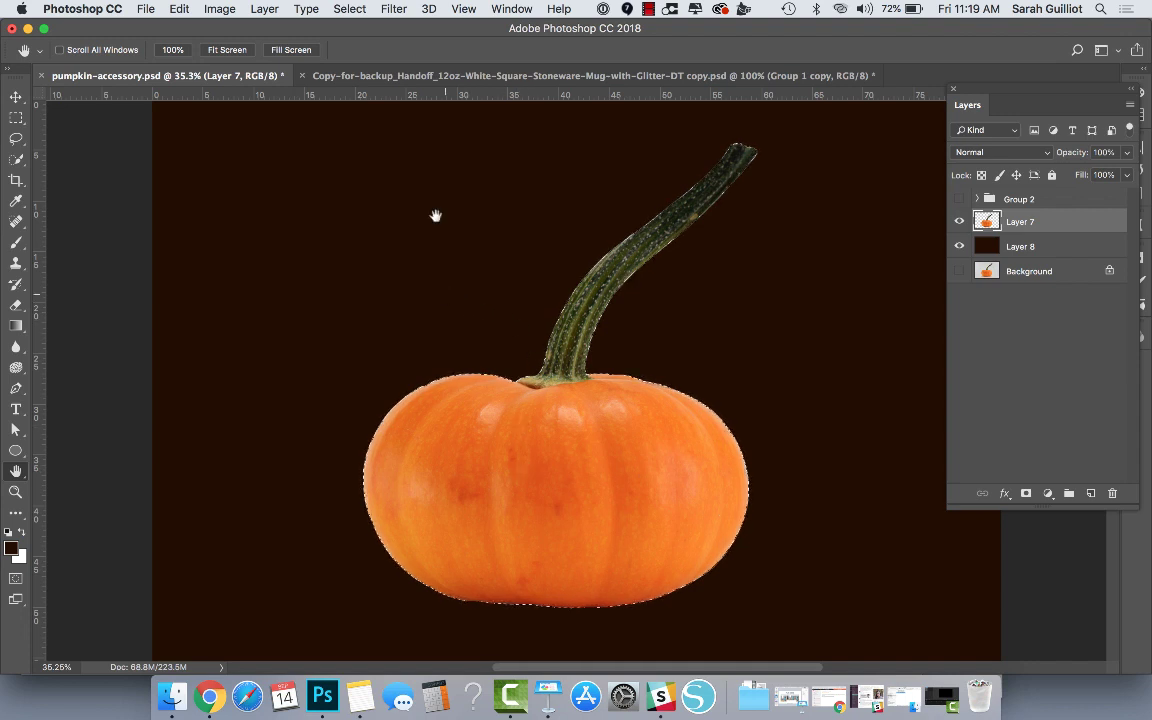
click(349, 9)
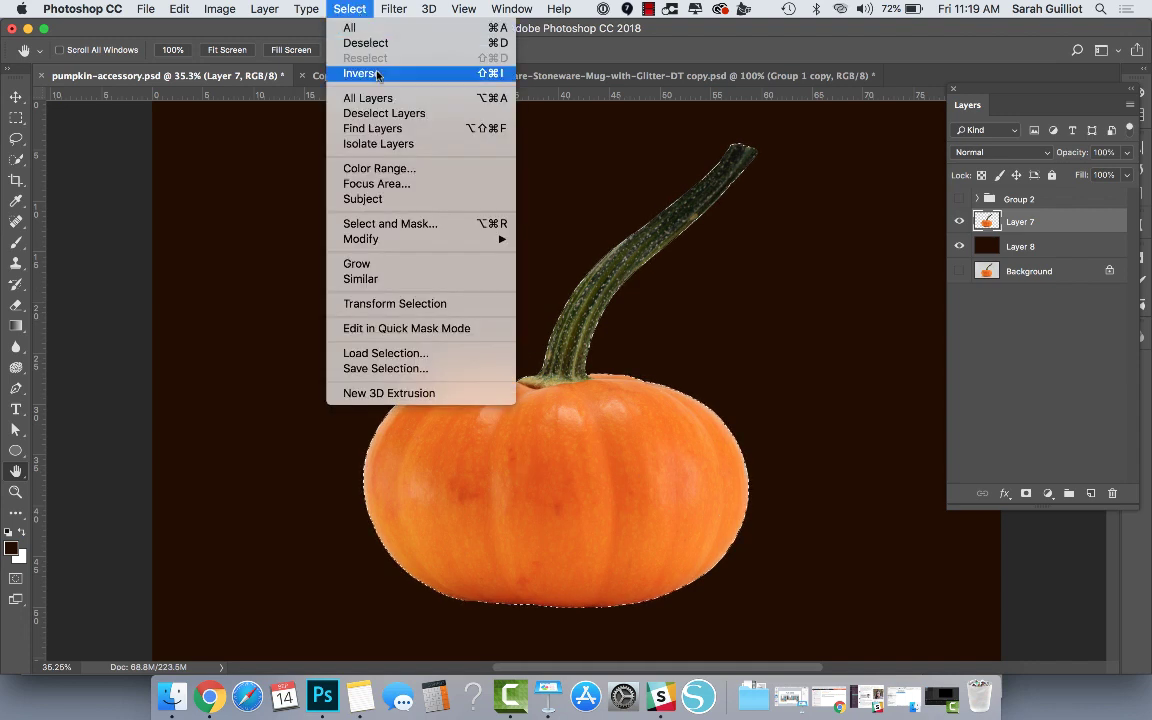
click(345, 72)
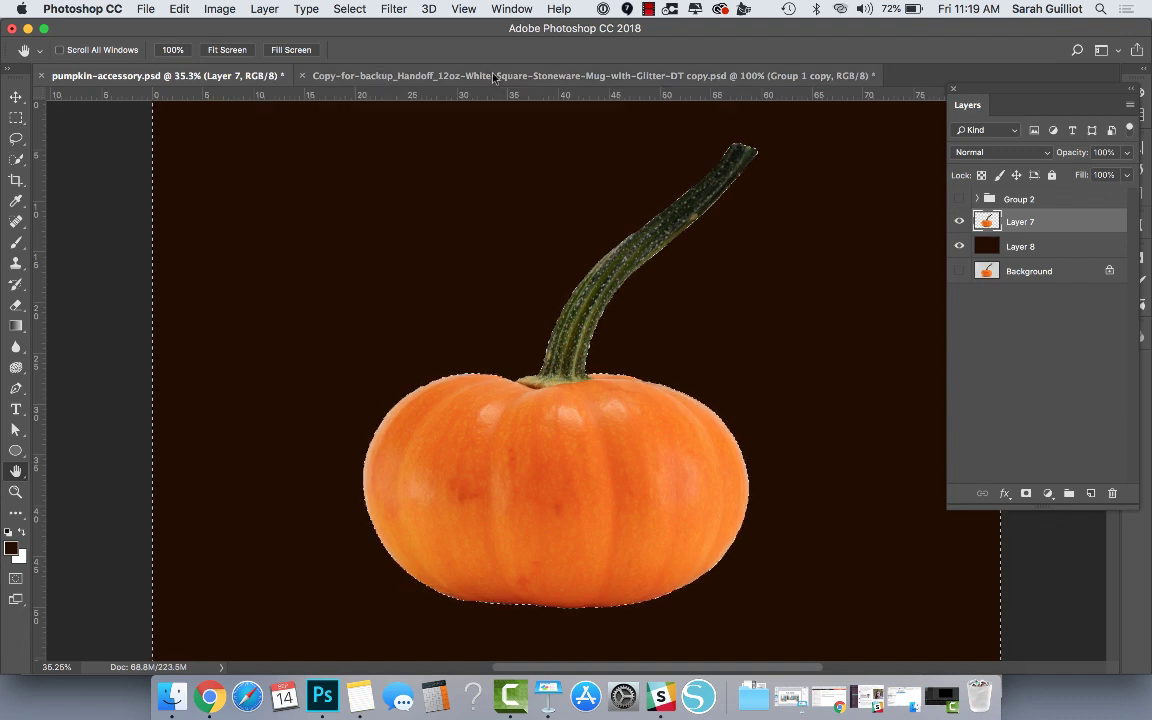
click(16, 97)
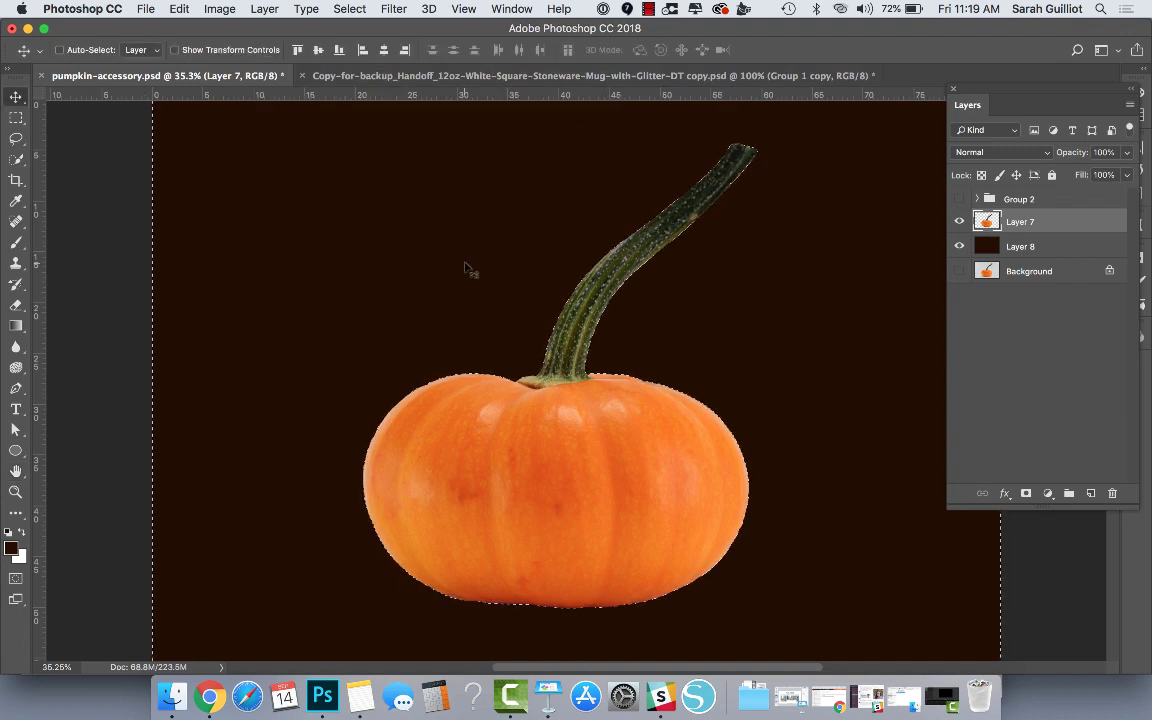
key(super+d)
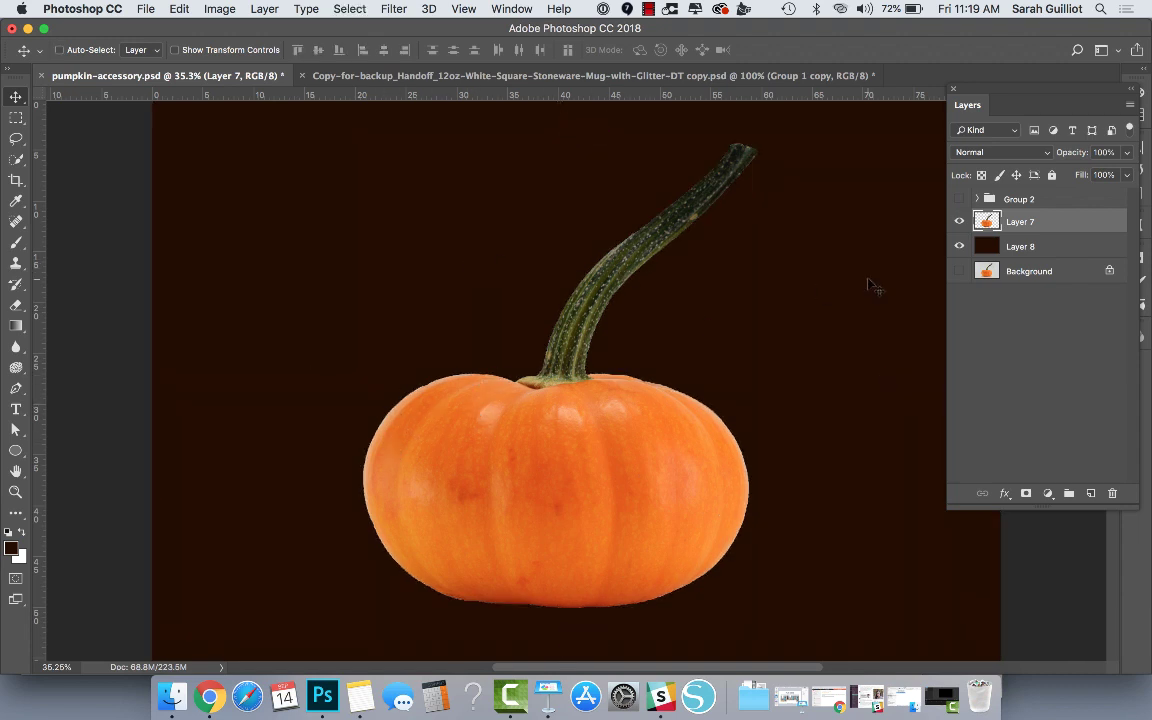
click(960, 247)
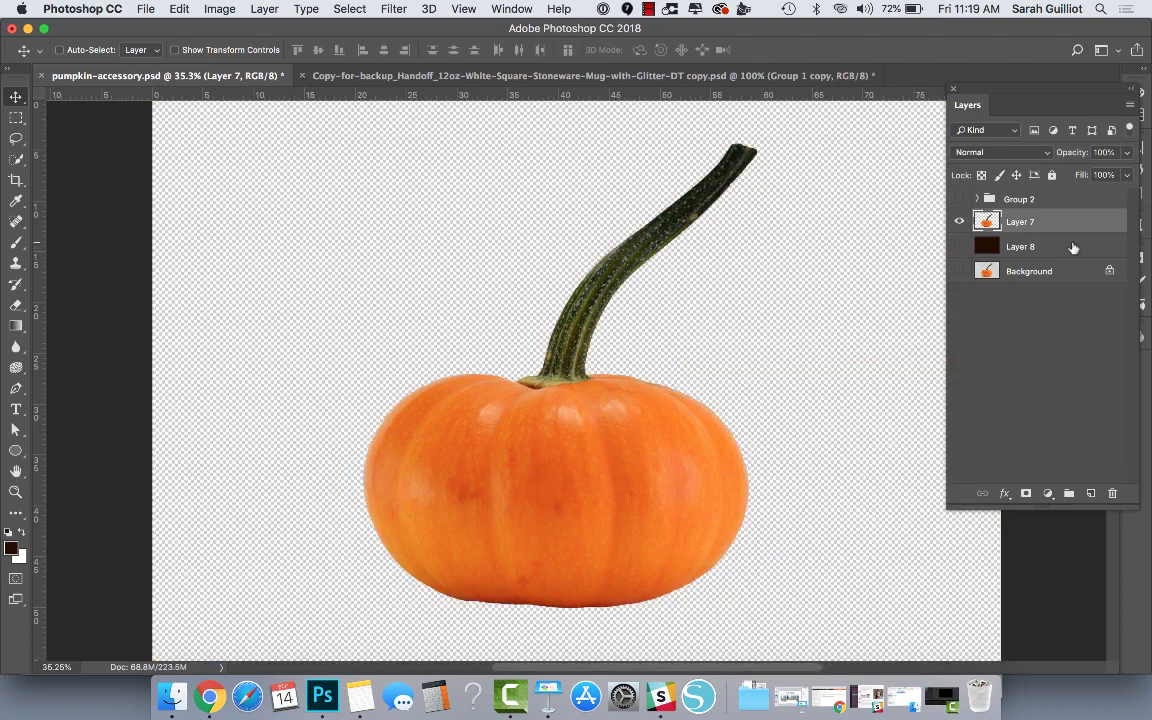
Add a new layer directly above Layer 8 and fill it with the white background color.
click(1075, 247)
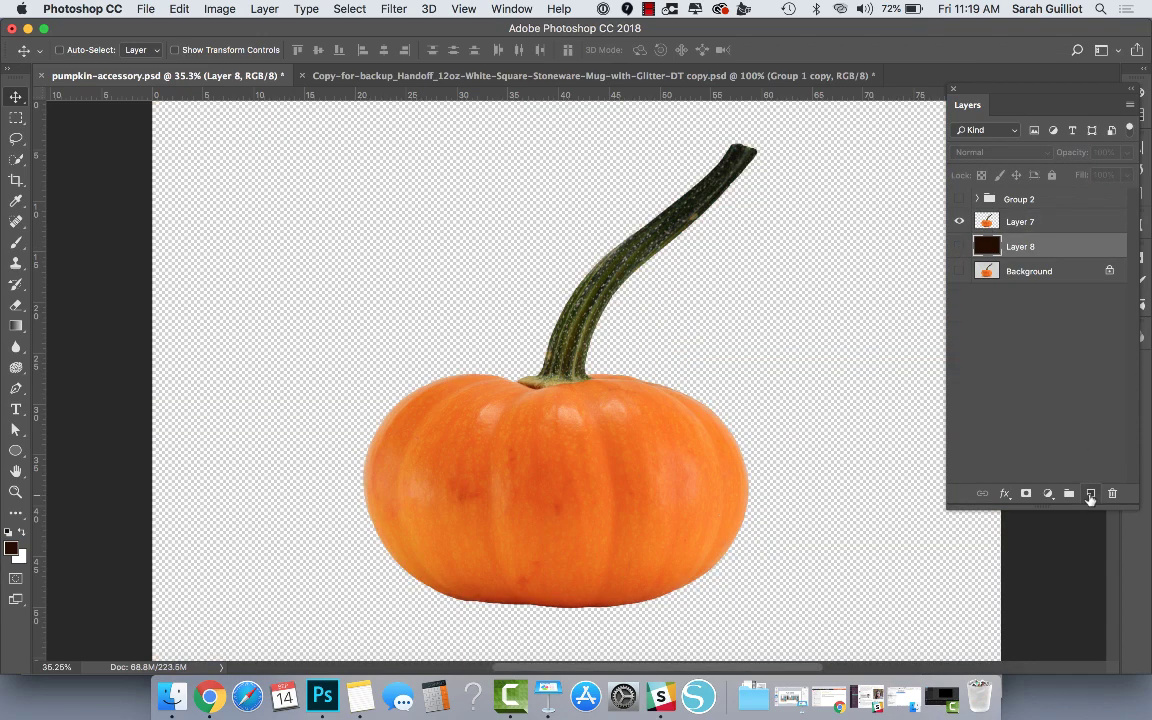
click(1090, 494)
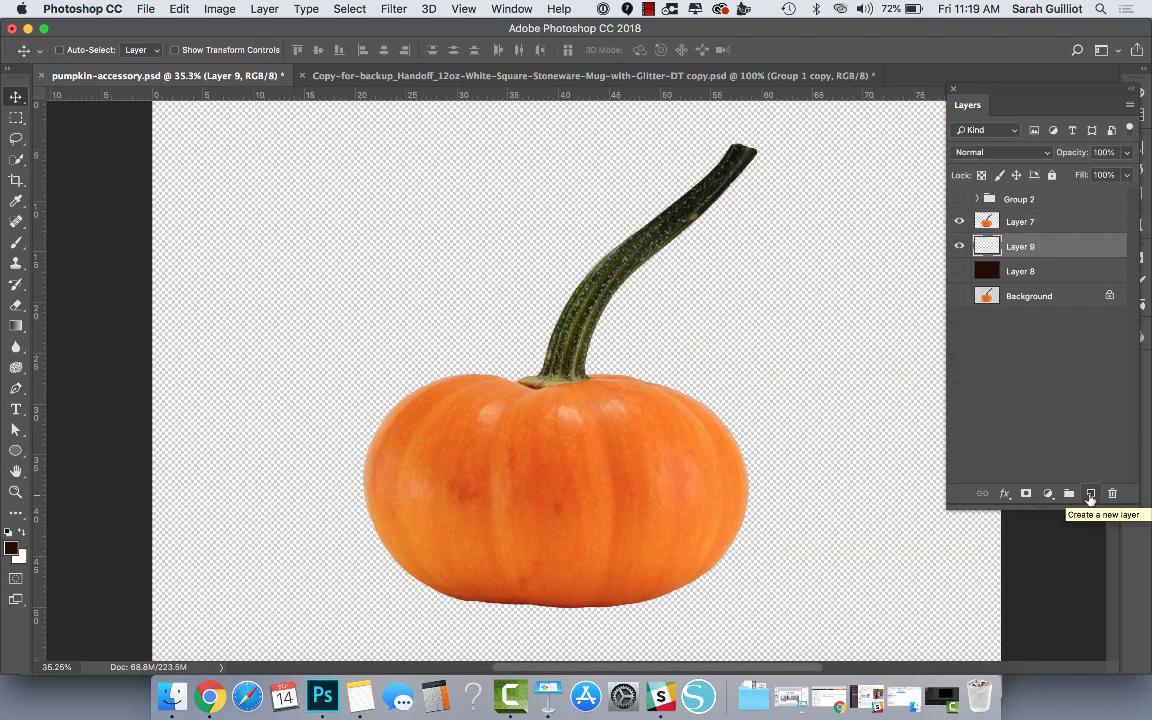
key(super+BackSpace)
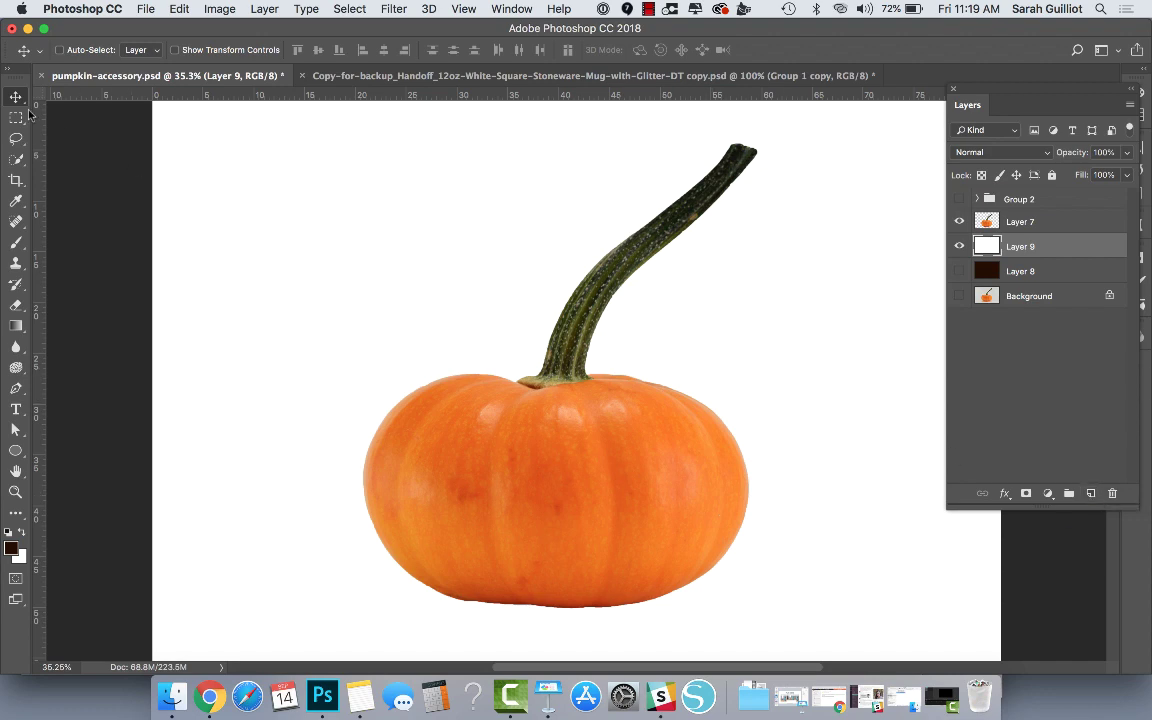
click(177, 10)
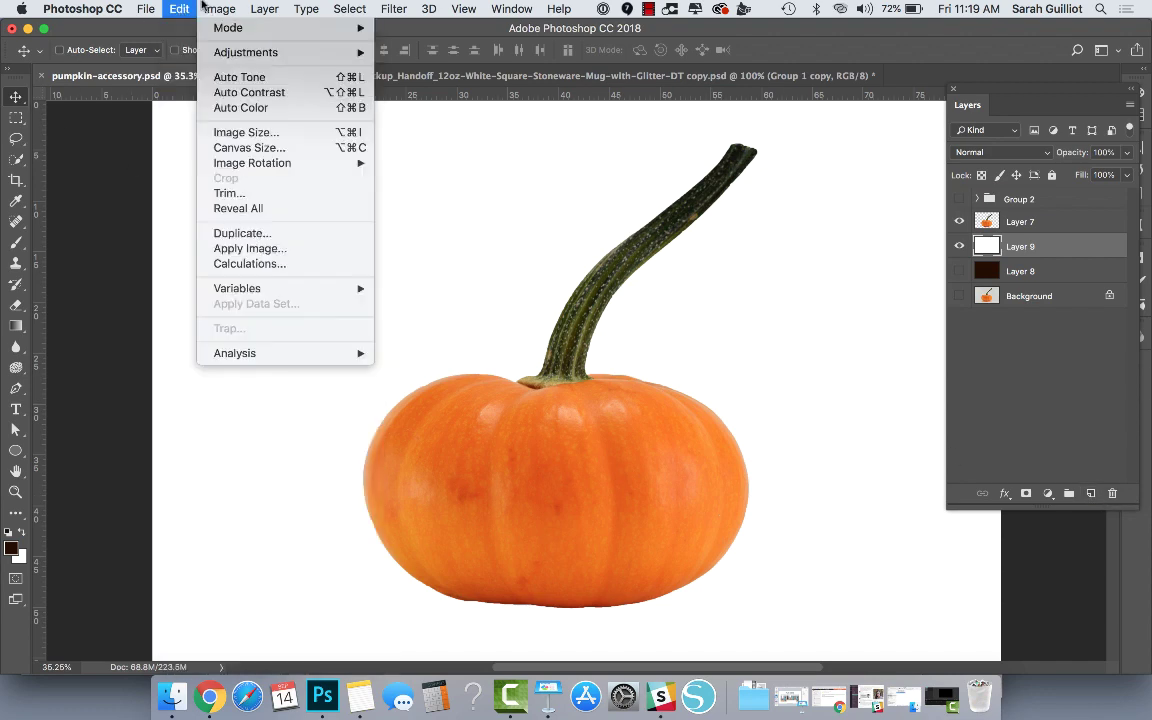
click(177, 10)
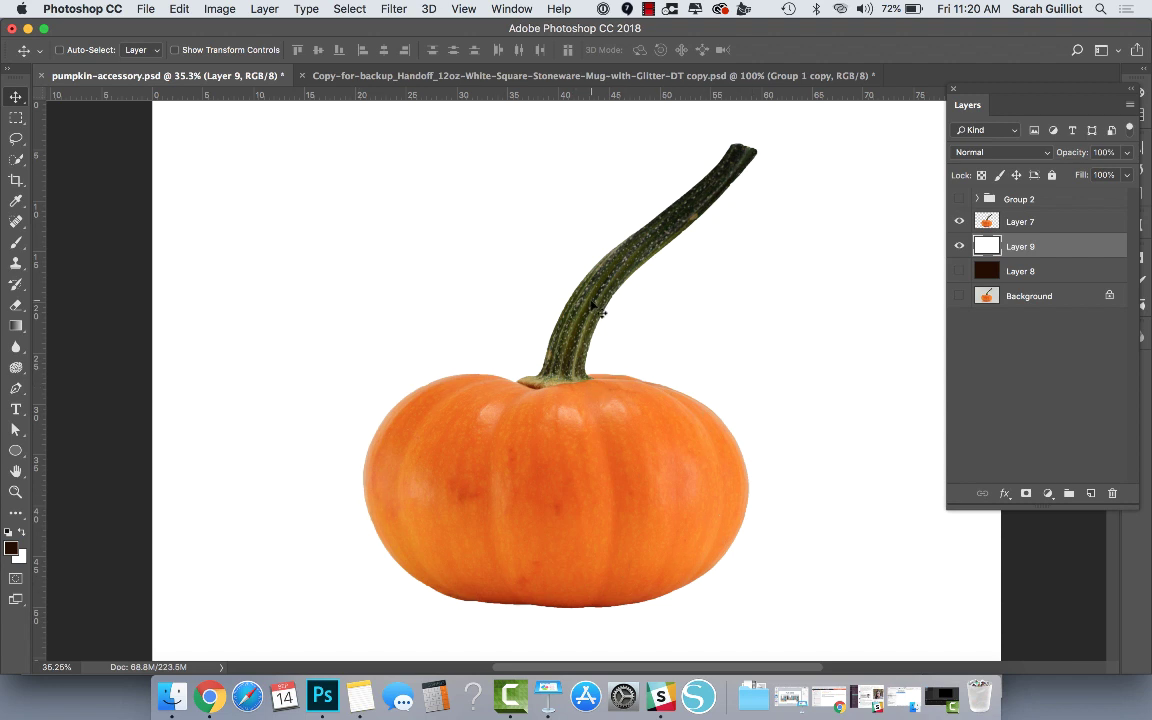
Rename the pumpkin cutout's Layer 7 as "pumpkin".
click(1069, 224)
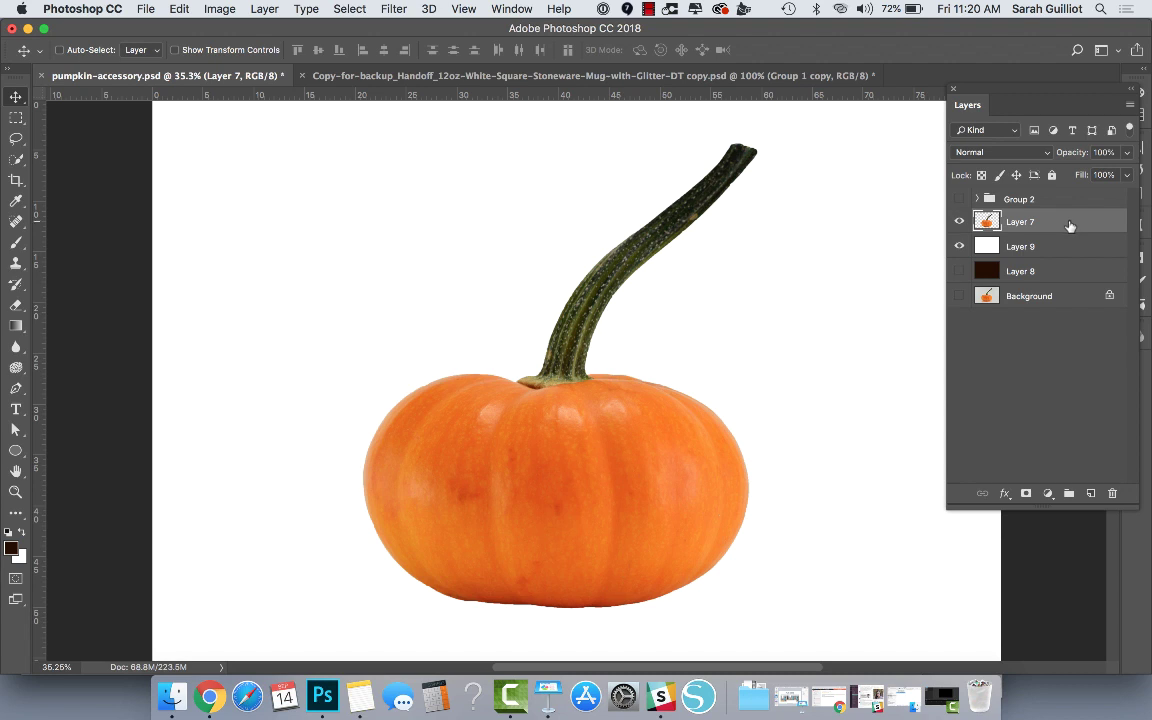
double_click(1020, 222)
text(pumpkin)
key(Return)
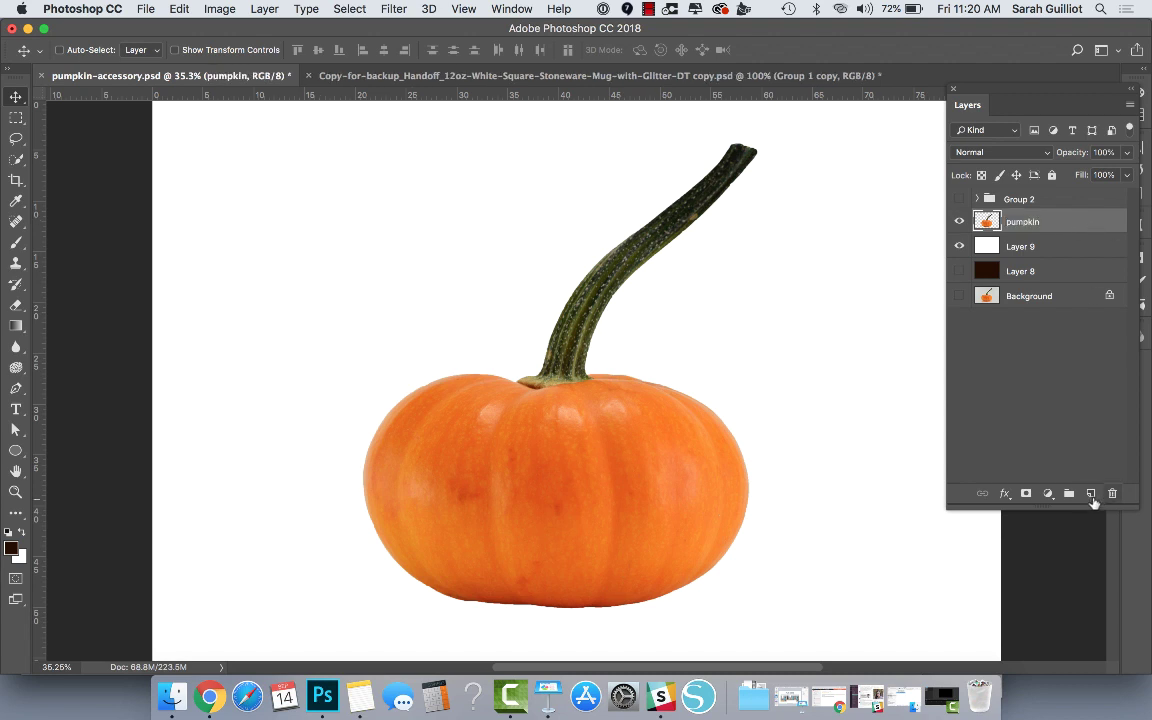
Add a new layer above the pumpkin layer, load the pumpkin's outline as a selection, and make the new layer active.
click(1090, 493)
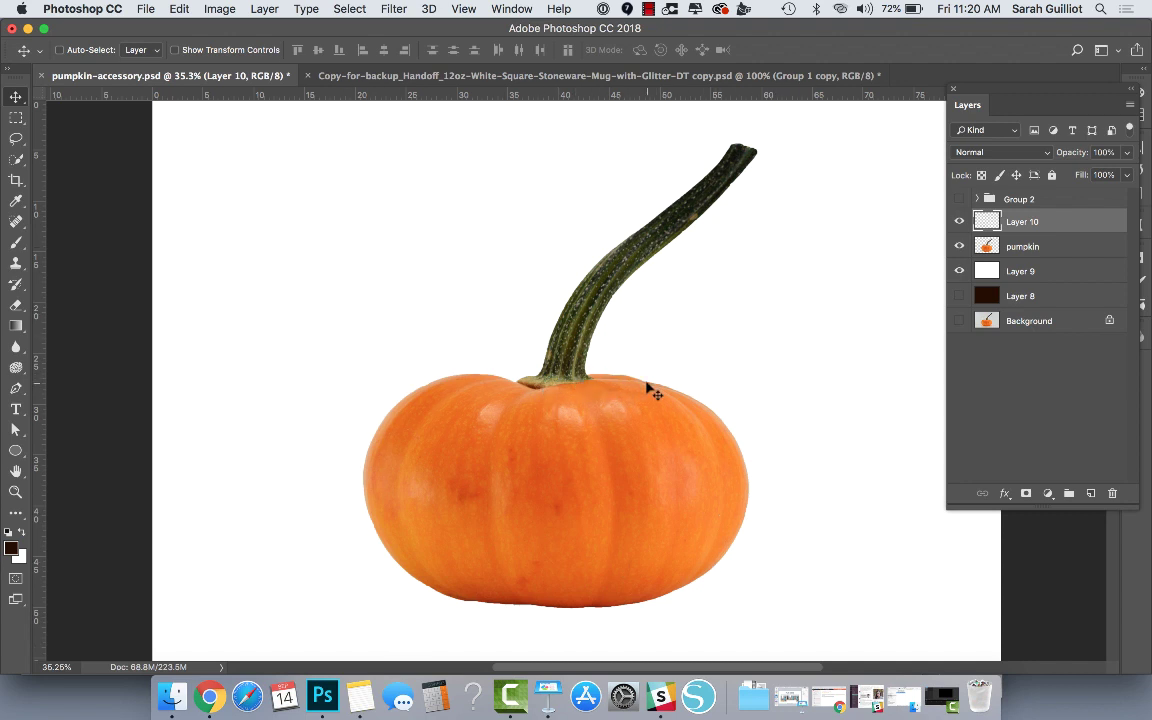
click(1062, 249)
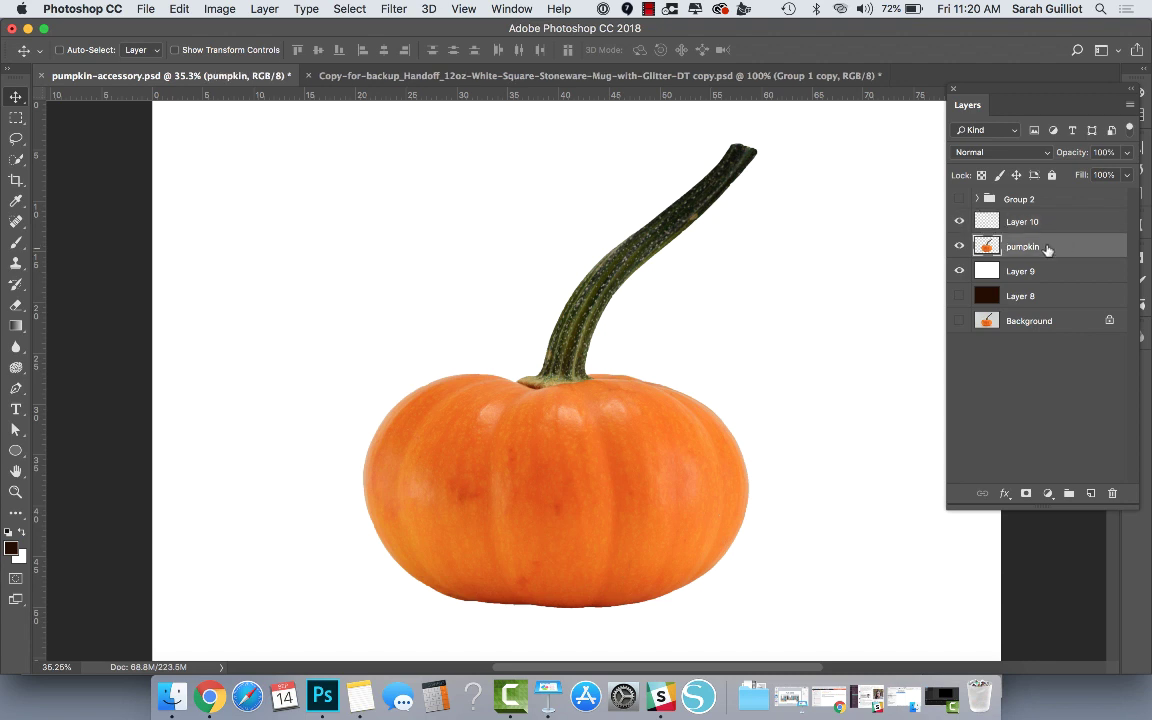
super+click(987, 247)
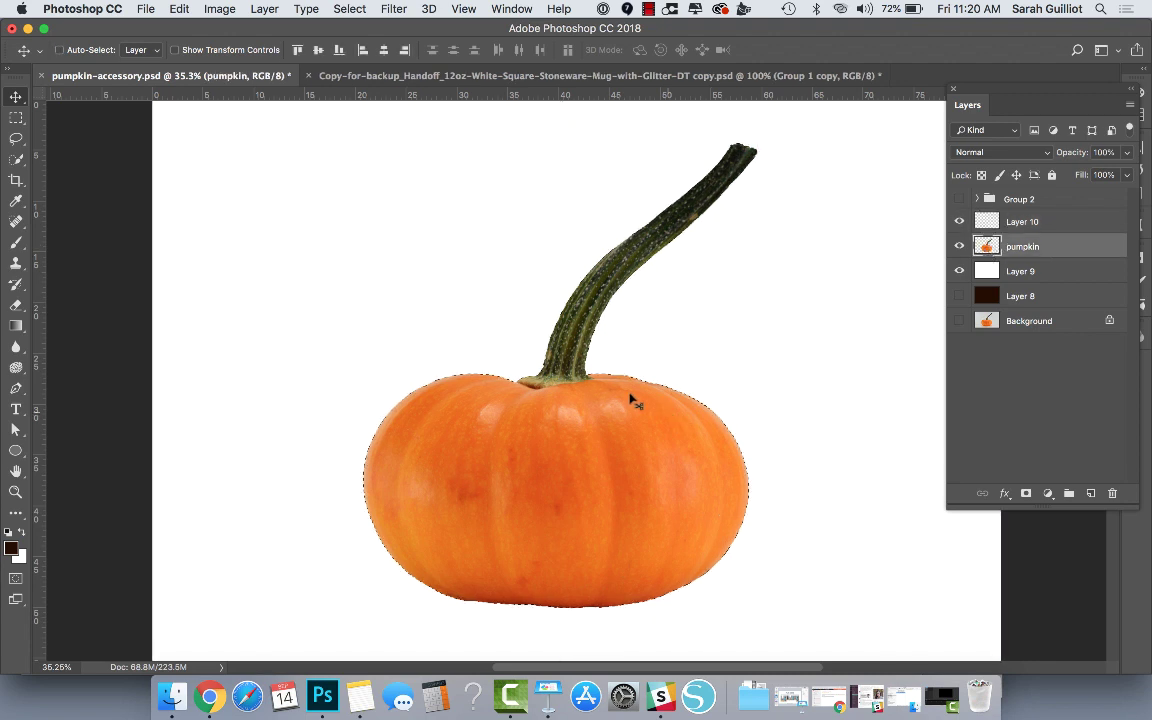
click(1046, 222)
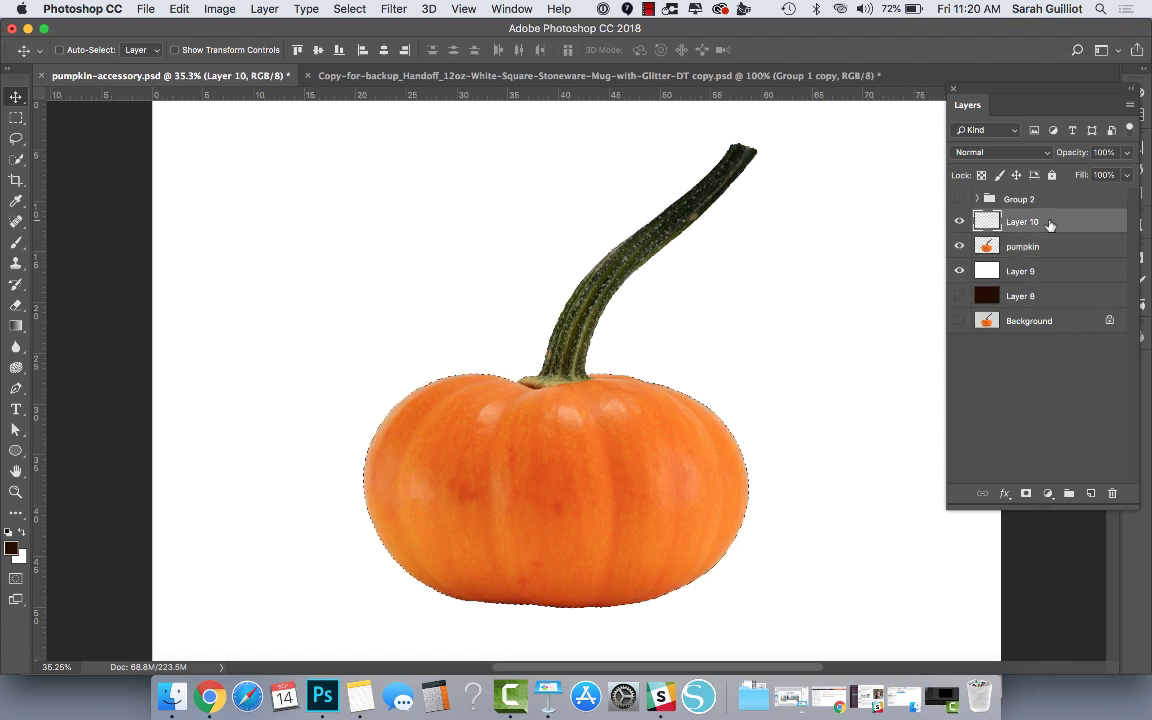
Shade the inside edges of the pumpkin body in dark brown on Layer 10 using a soft Brush with 12% hardness.
click(16, 243)
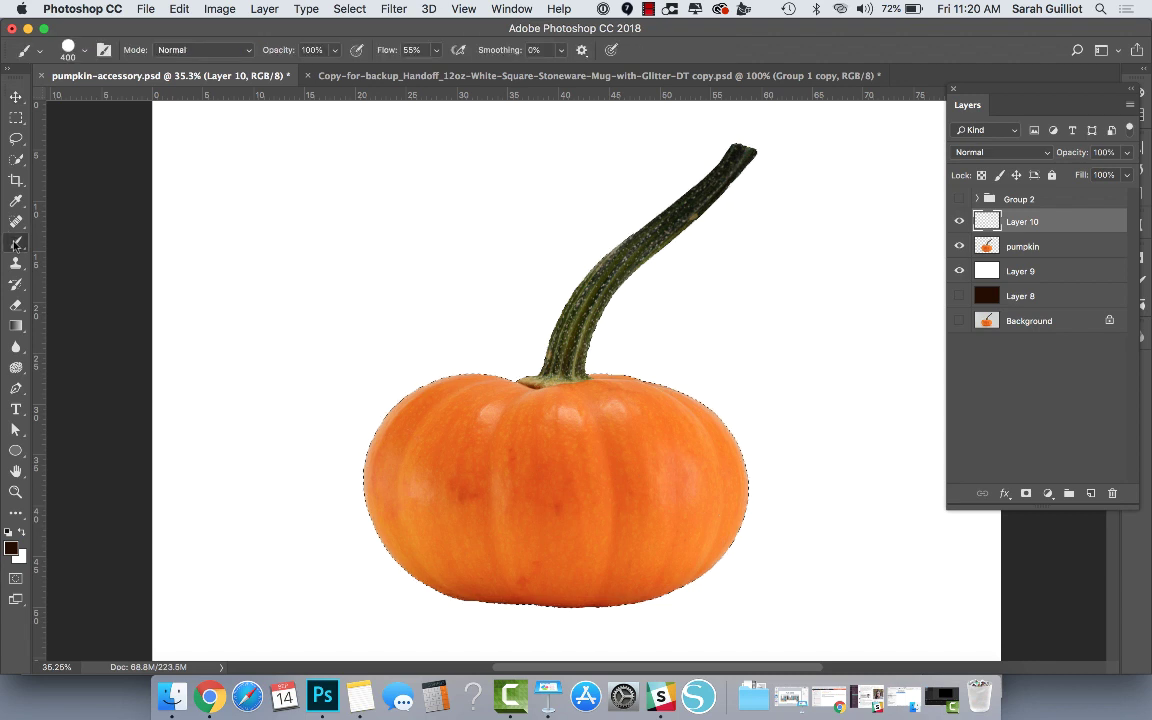
click(85, 50)
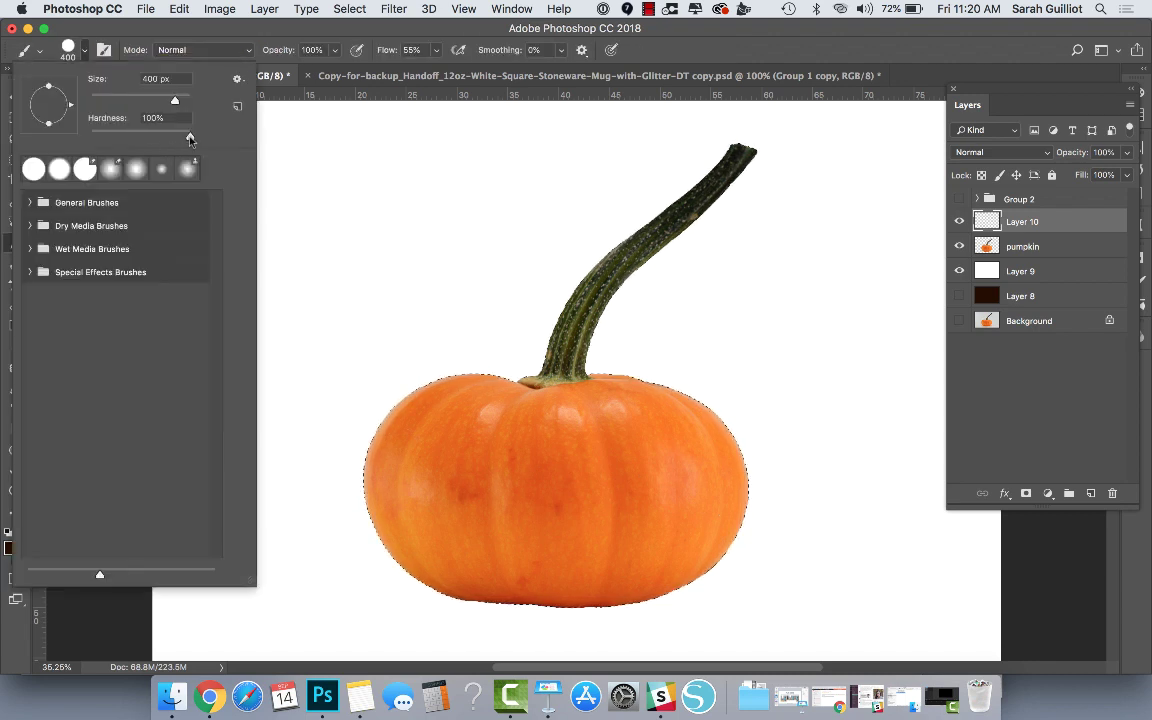
drag(190, 139, 101, 137)
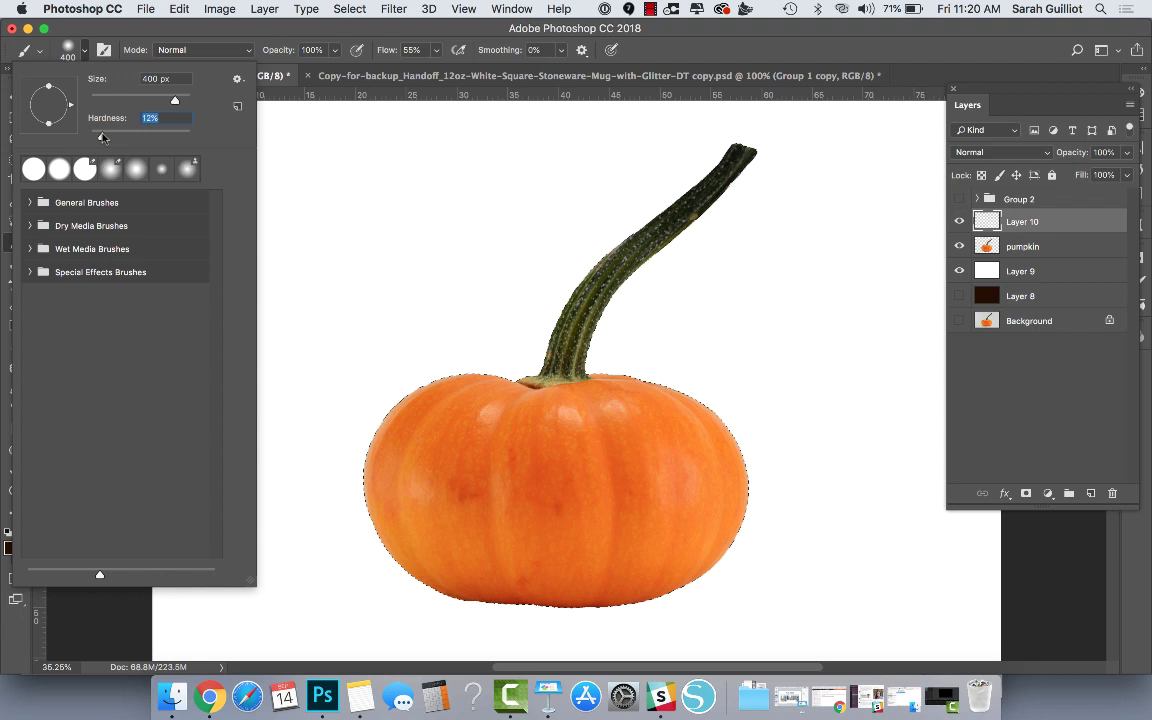
key(Return)
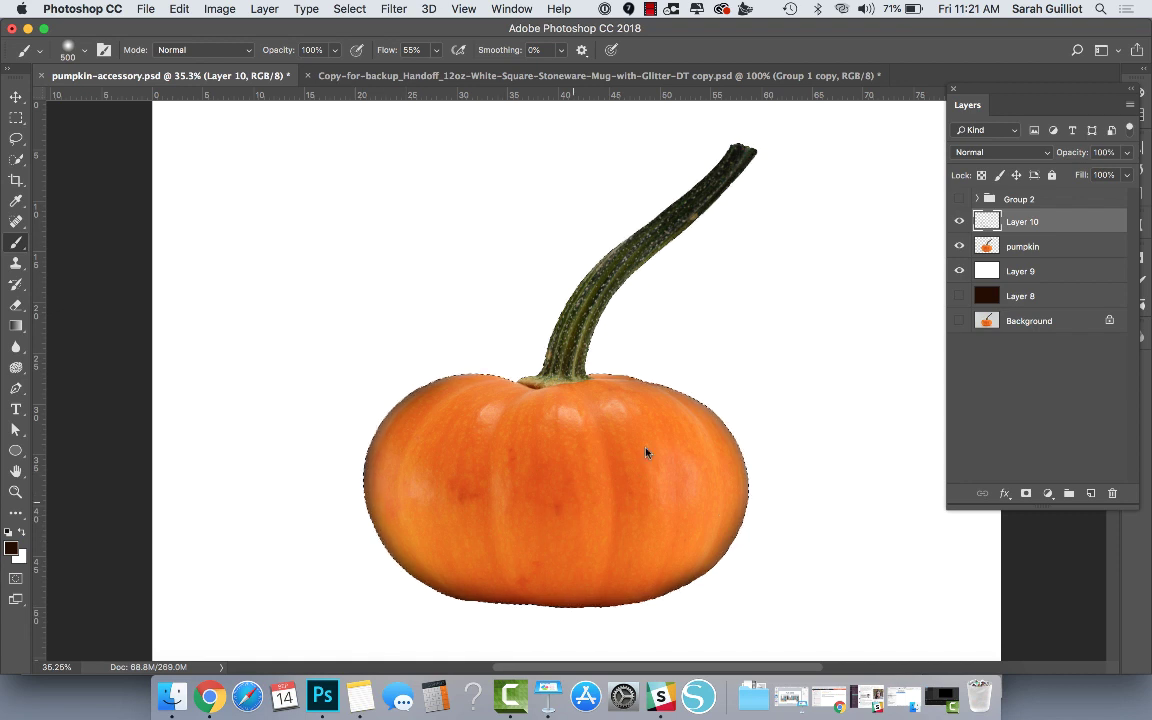
Reduce the brush size to 175 px to shade the edges of the pumpkin's stem, and finish painting with the Move tool.
key(bracketleft)
key(bracketleft)
key(bracketleft)
key(bracketleft)
key(bracketleft)
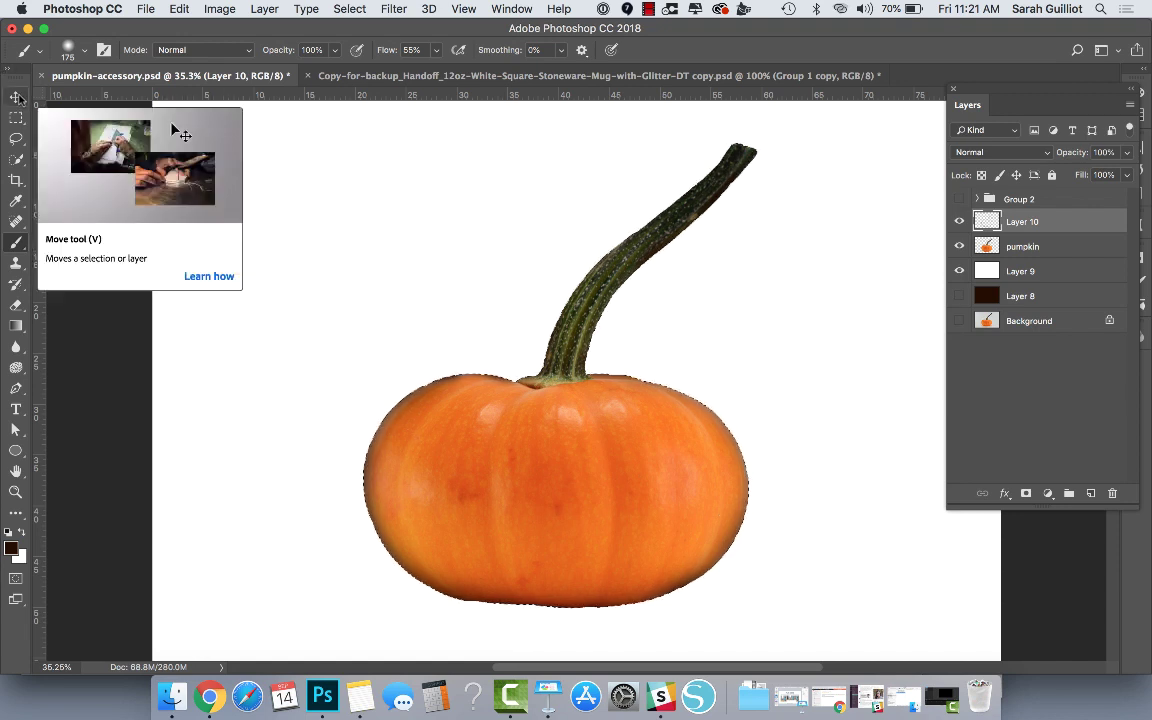
click(15, 94)
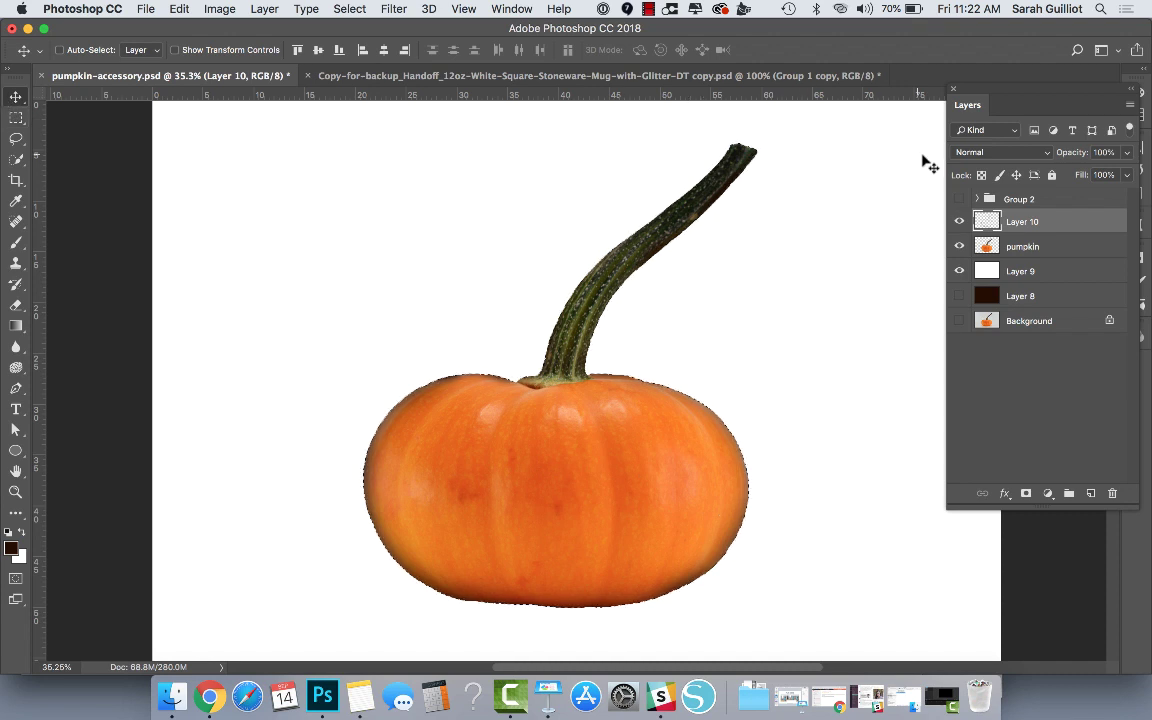
Rename the painted shading layer as "shadowy edges".
double_click(1024, 221)
text(shadowy edg)
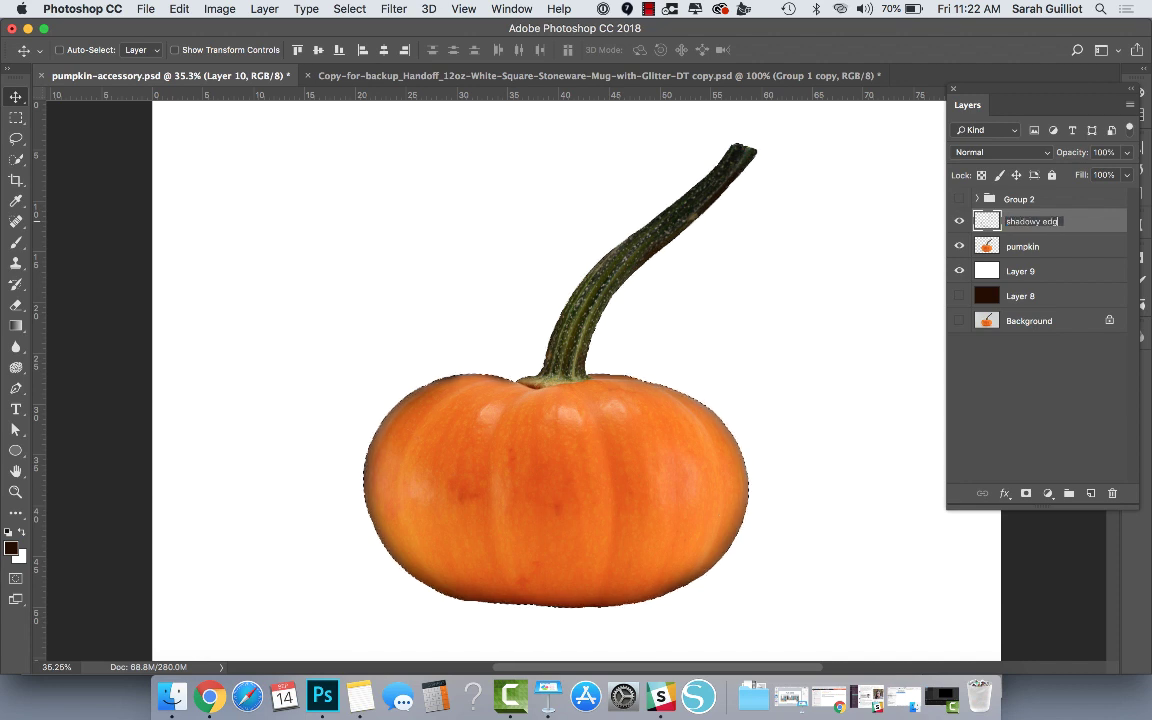
text(es)
key(Return)
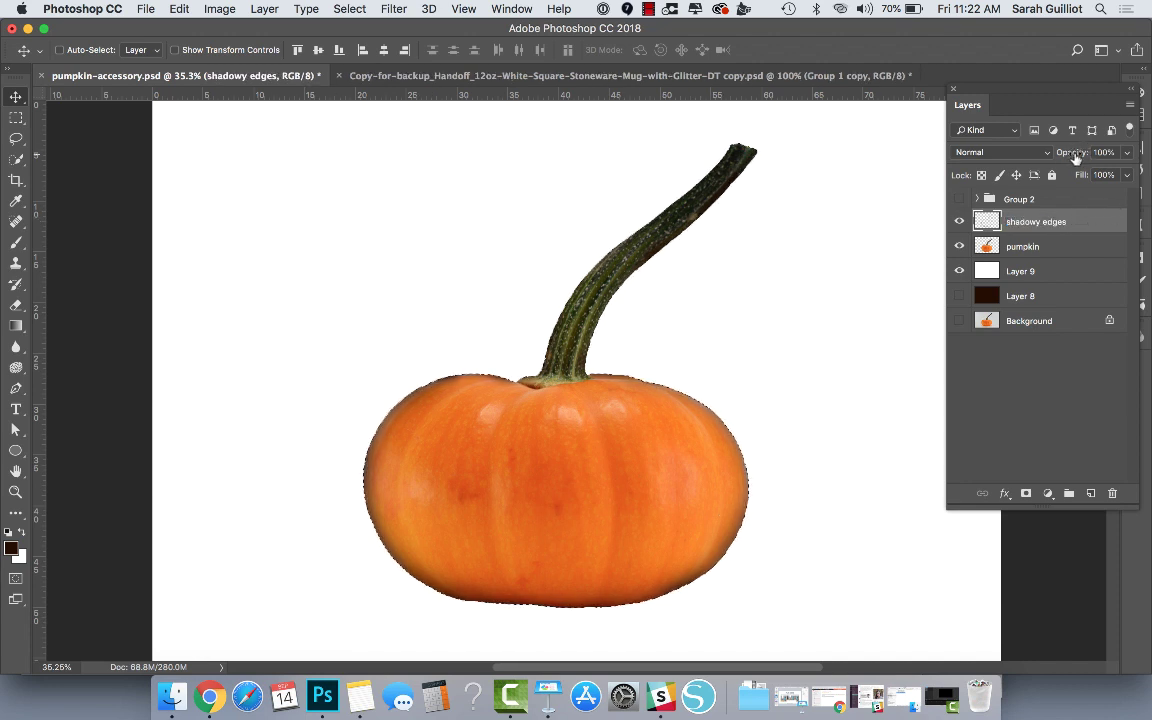
Lower the shadowy edges layer's opacity to 79% and deselect the pumpkin outline.
drag(1075, 153, 1057, 155)
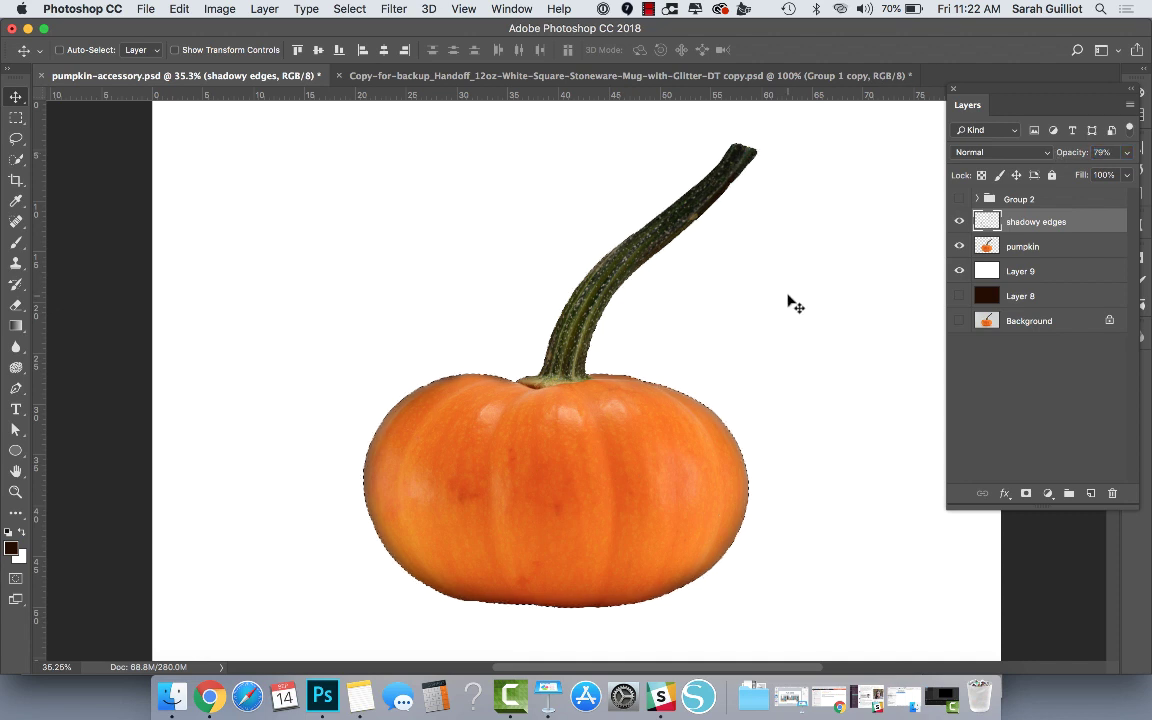
key(super)
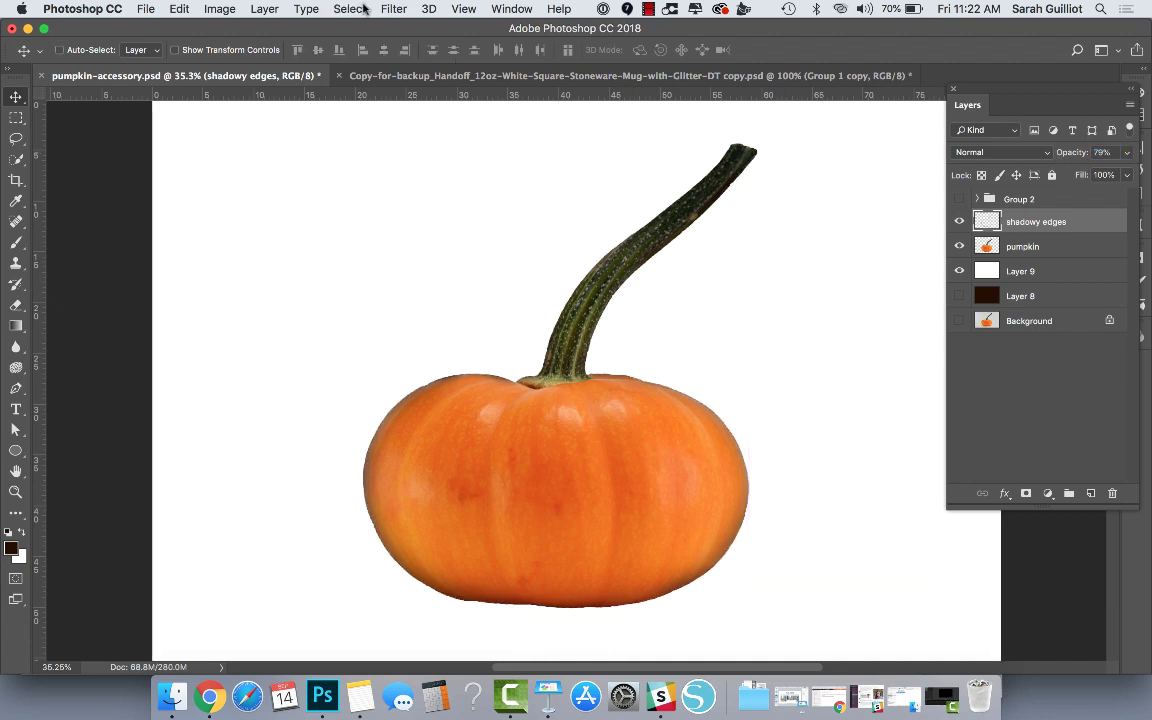
click(342, 9)
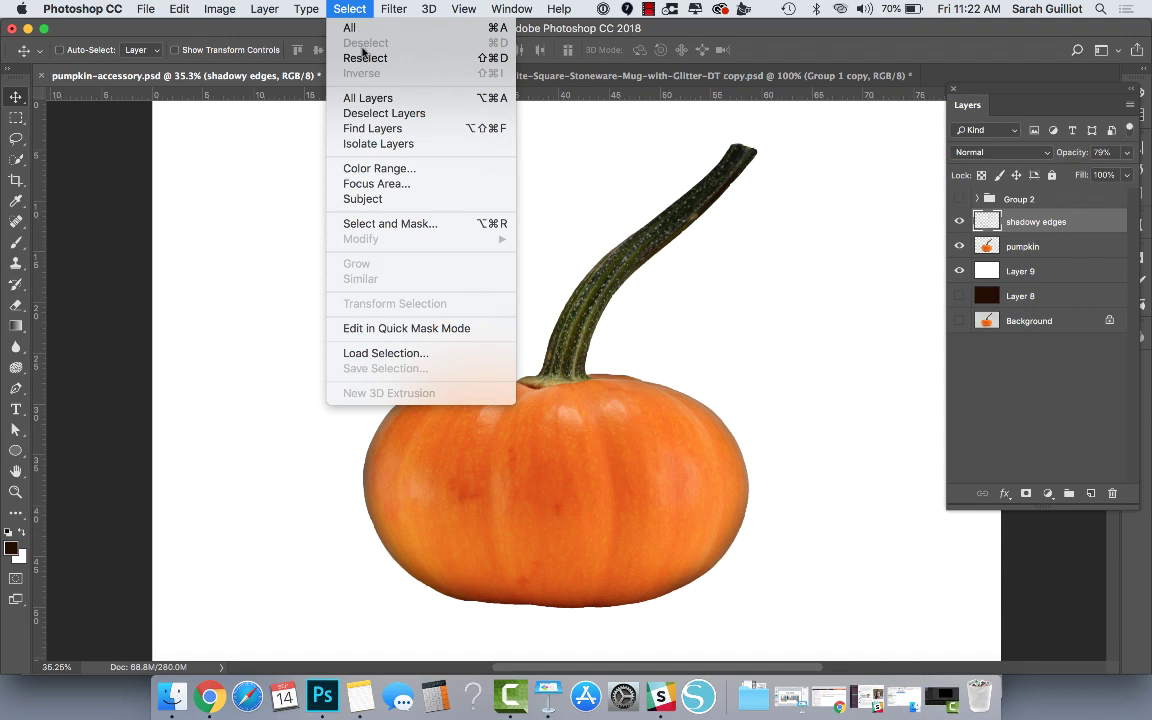
click(318, 7)
Set the shadowy edges layer's opacity to 44% and toggle its visibility to compare the shading.
drag(1082, 150, 920, 140)
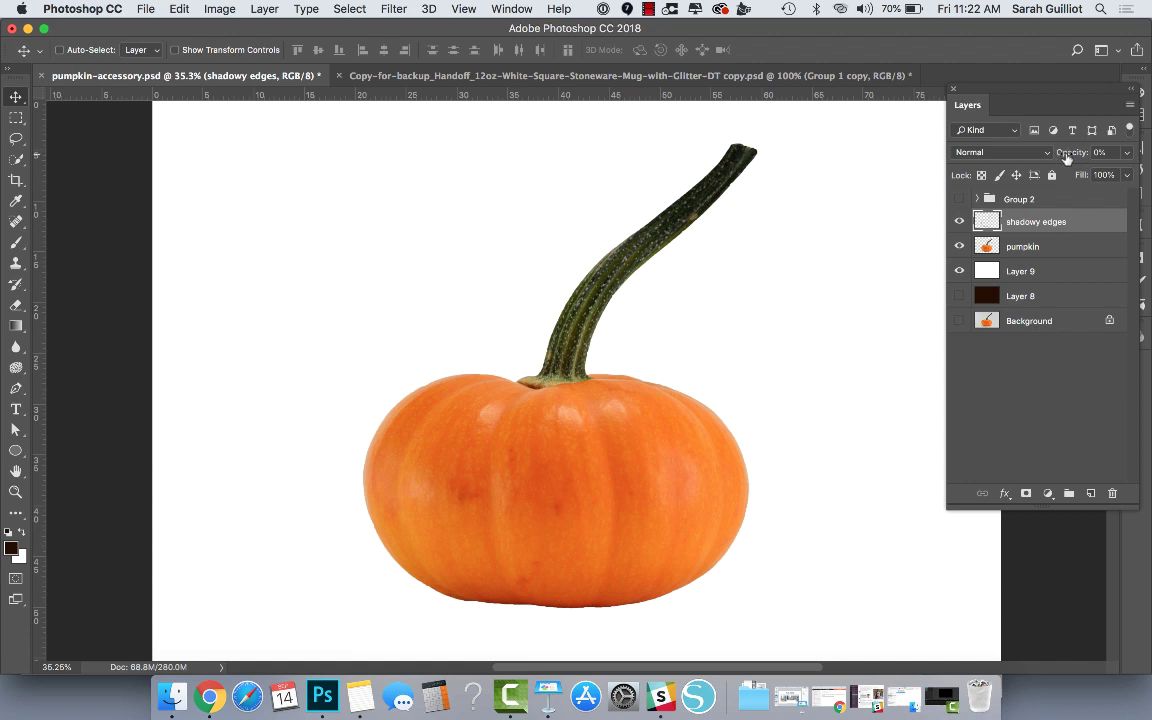
drag(1067, 157, 1124, 158)
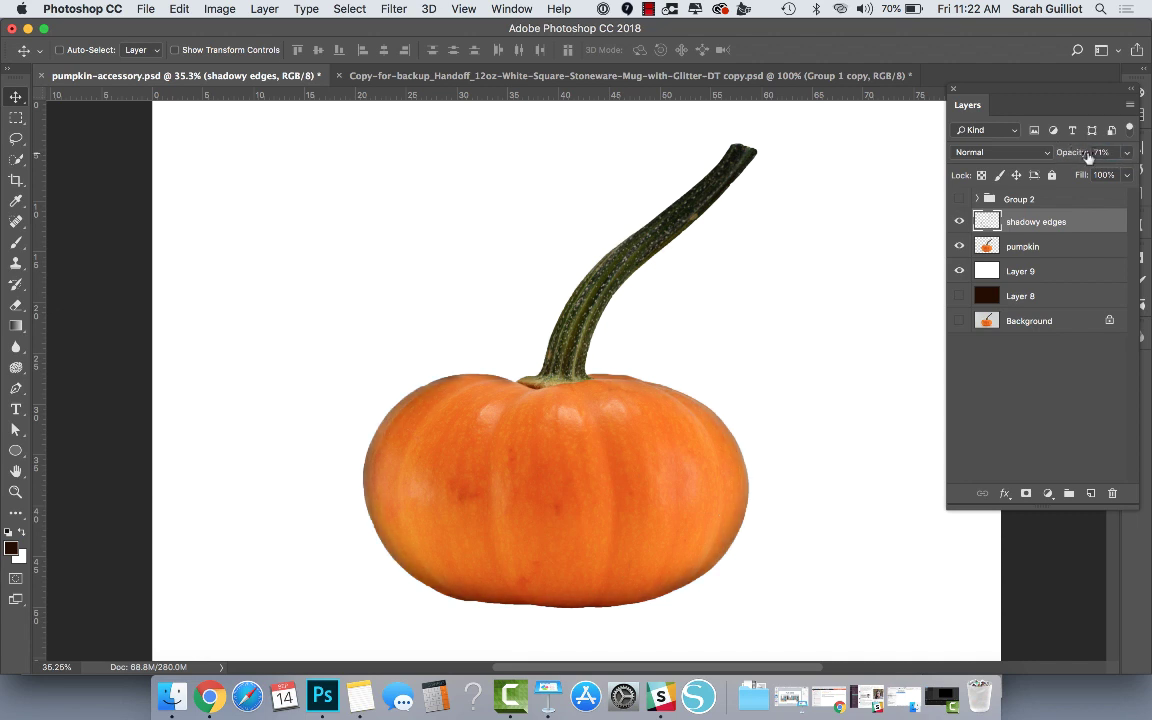
key(Return)
click(1125, 153)
drag(1105, 174, 1110, 174)
drag(1070, 155, 1043, 157)
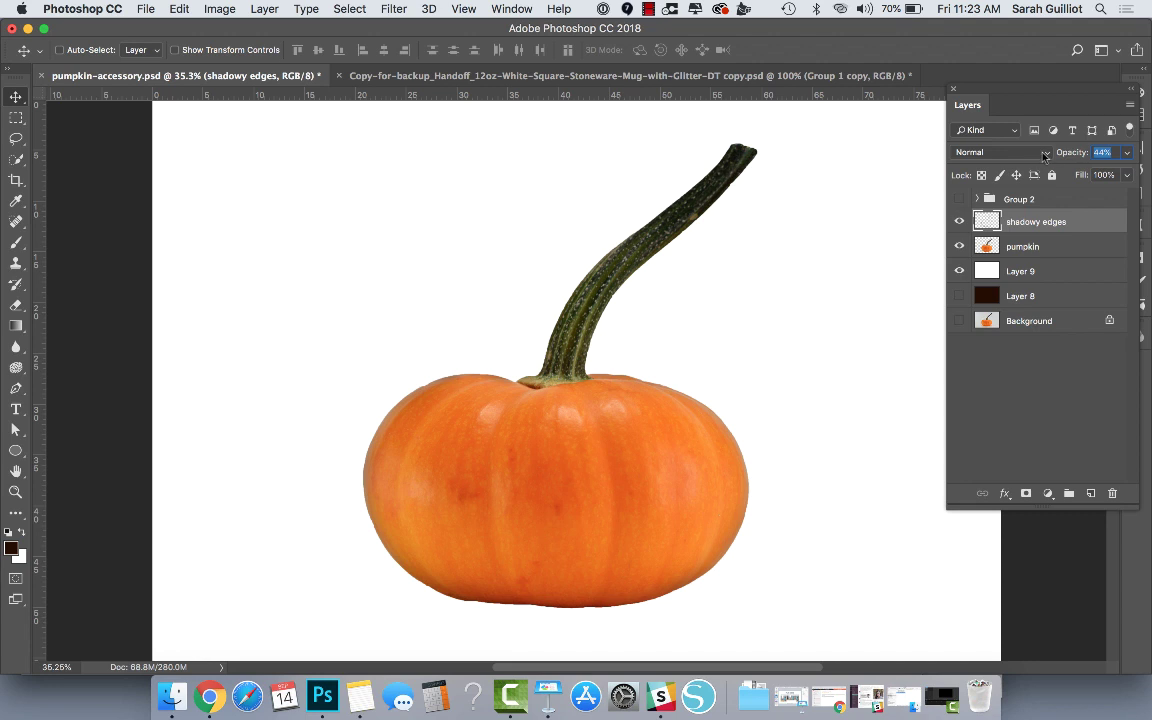
click(1052, 395)
click(959, 221)
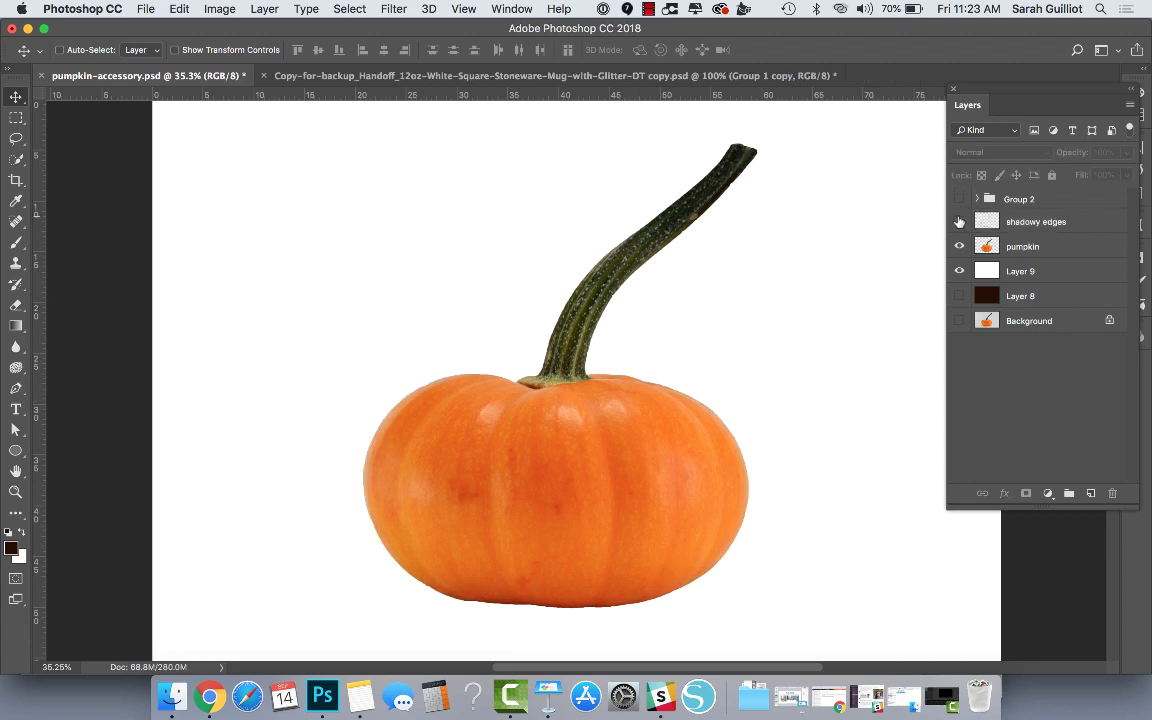
click(959, 221)
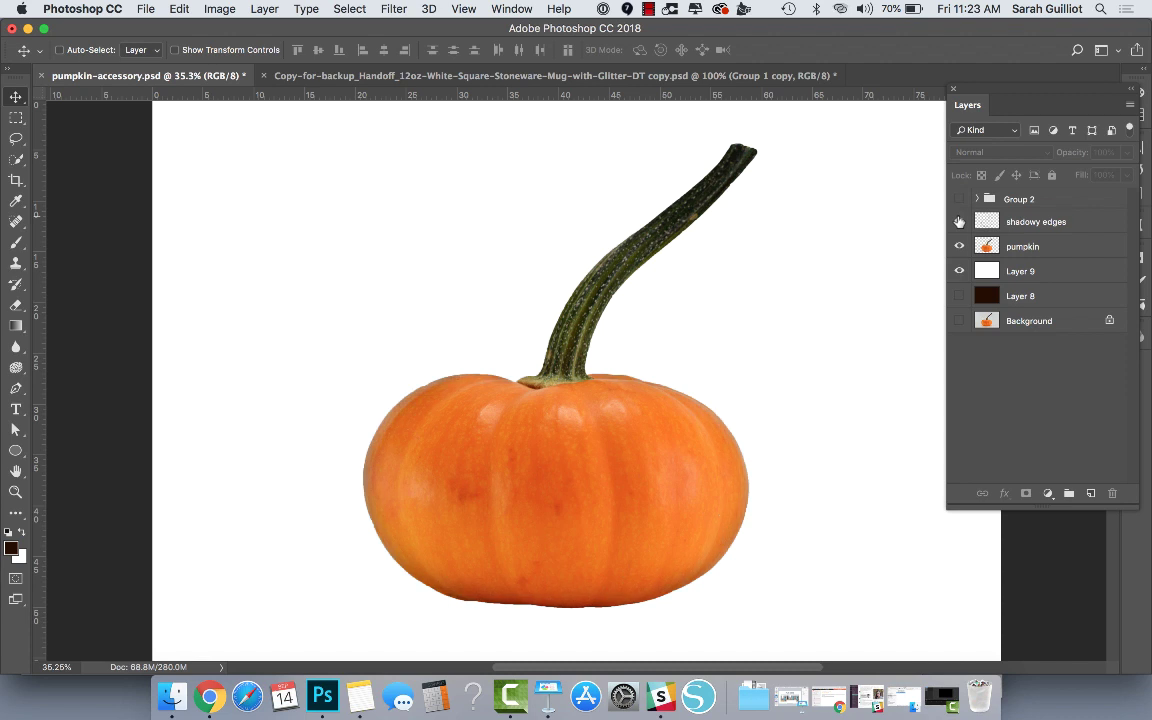
Add a new layer between the pumpkin and Layer 9 and draw a flat elliptical selection about 20 by 1.7 in along the pumpkin's base.
click(1058, 274)
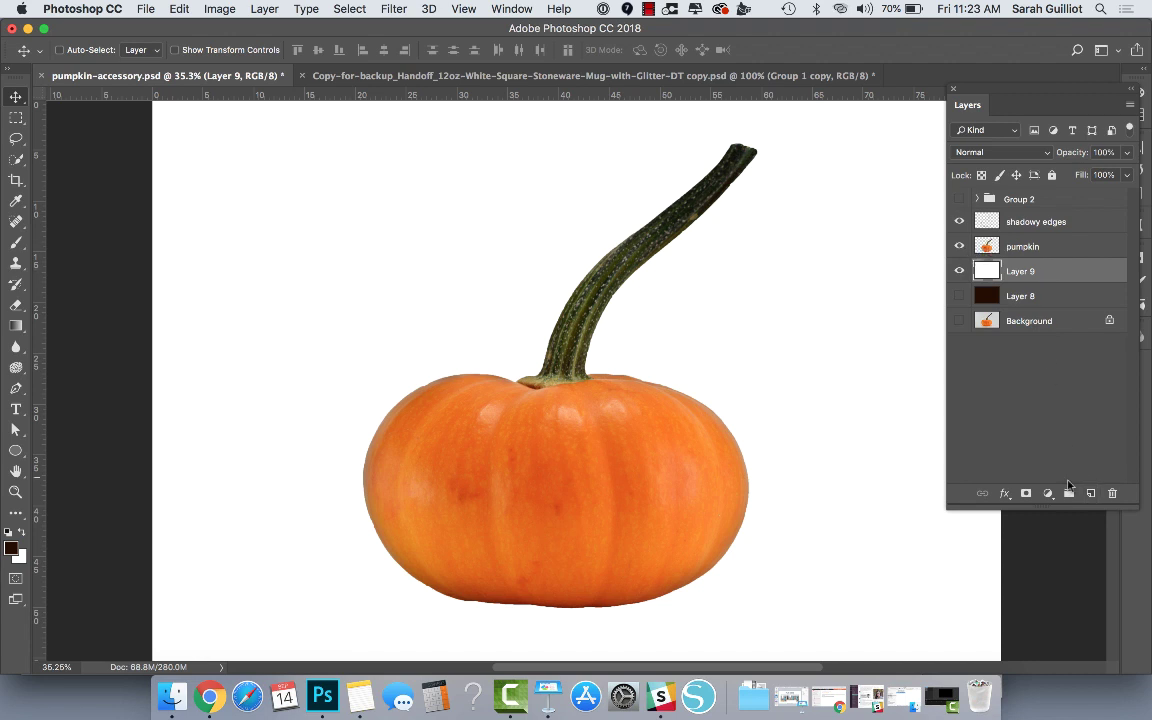
click(1091, 494)
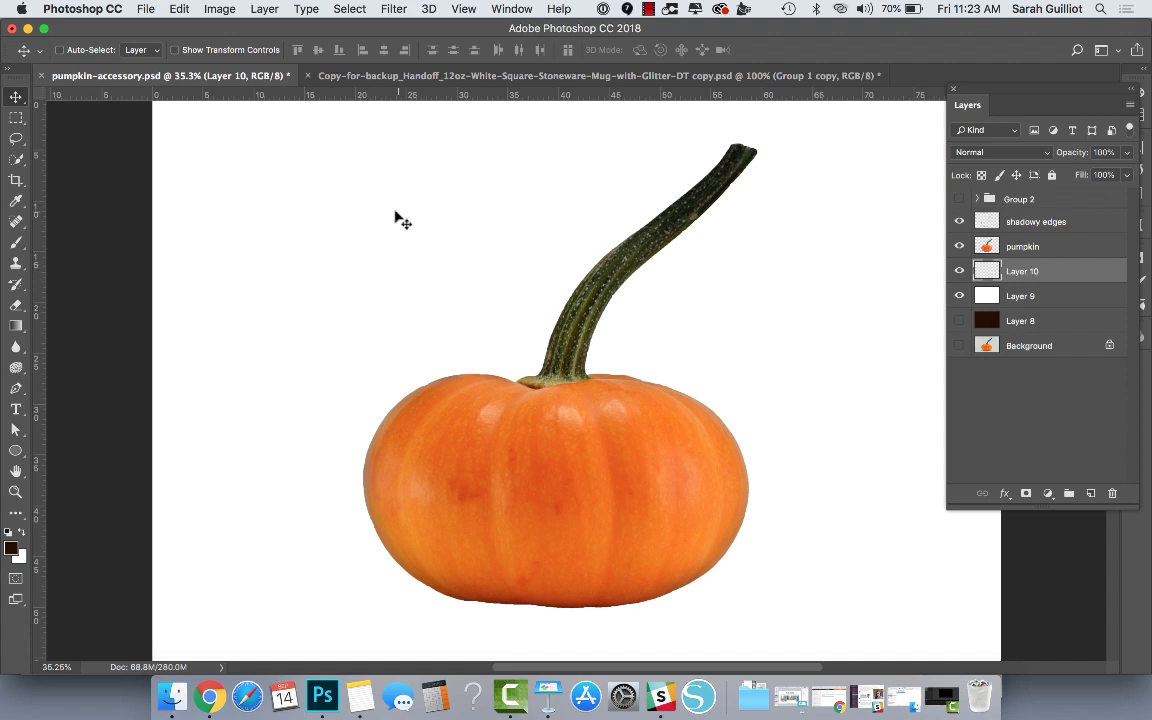
click(16, 118)
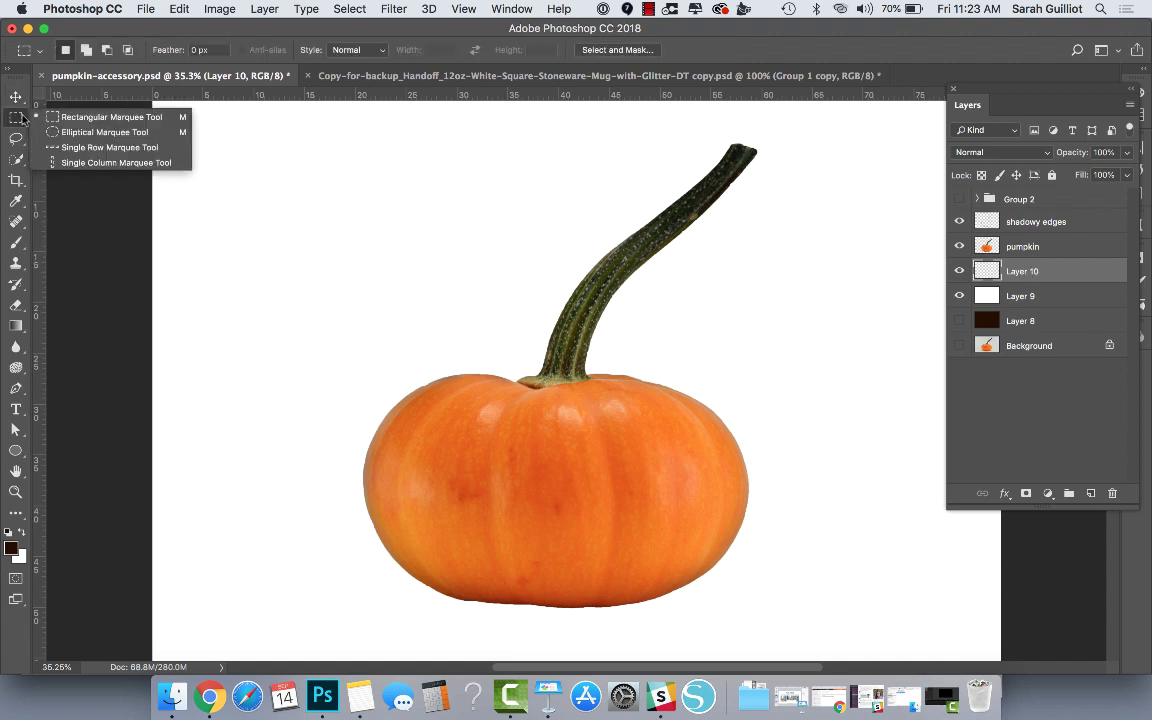
click(104, 130)
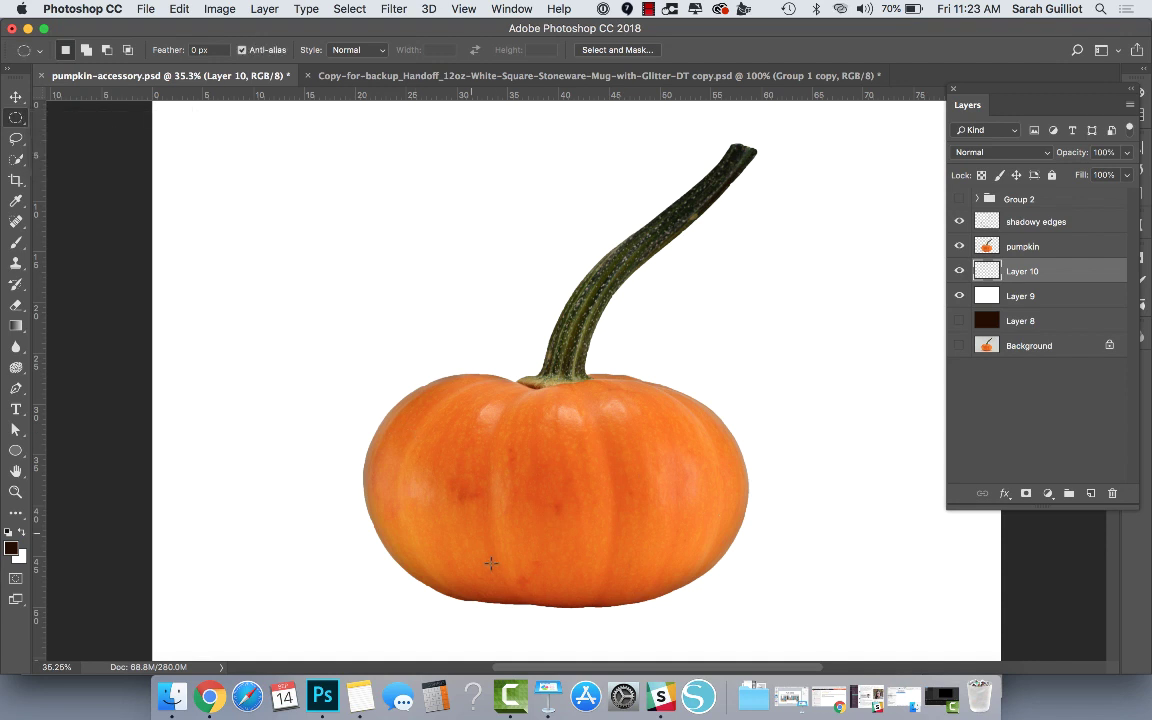
drag(442, 591, 657, 648)
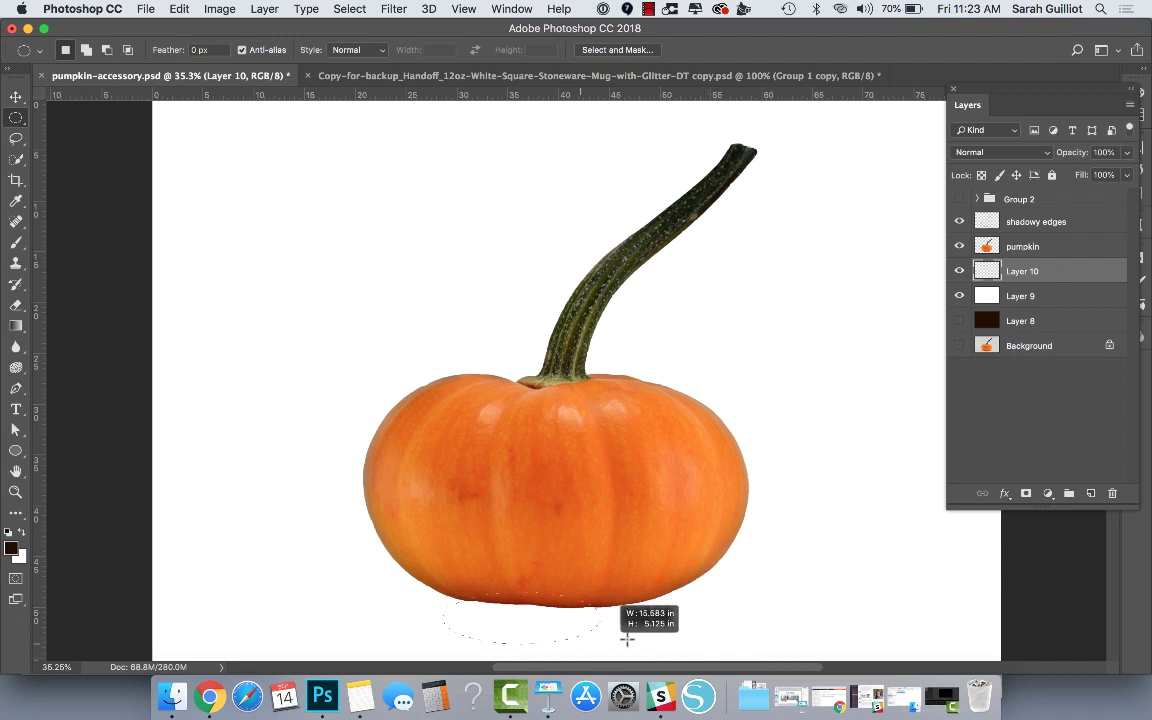
drag(627, 639, 690, 616)
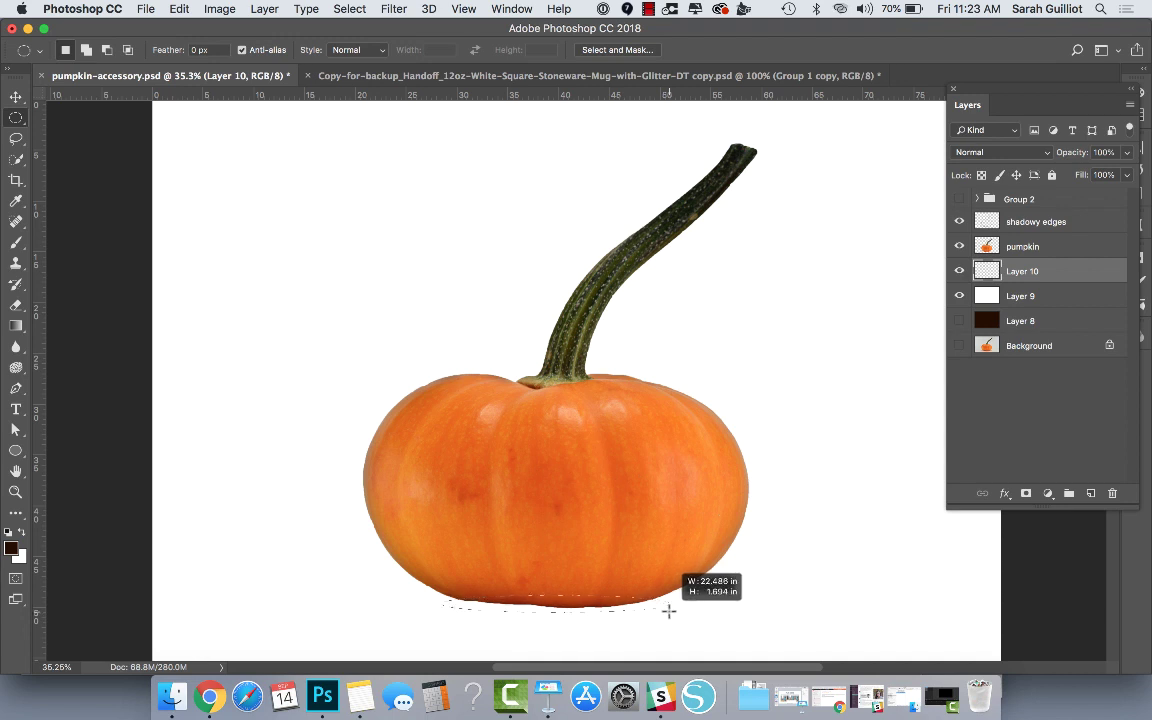
drag(668, 611, 651, 614)
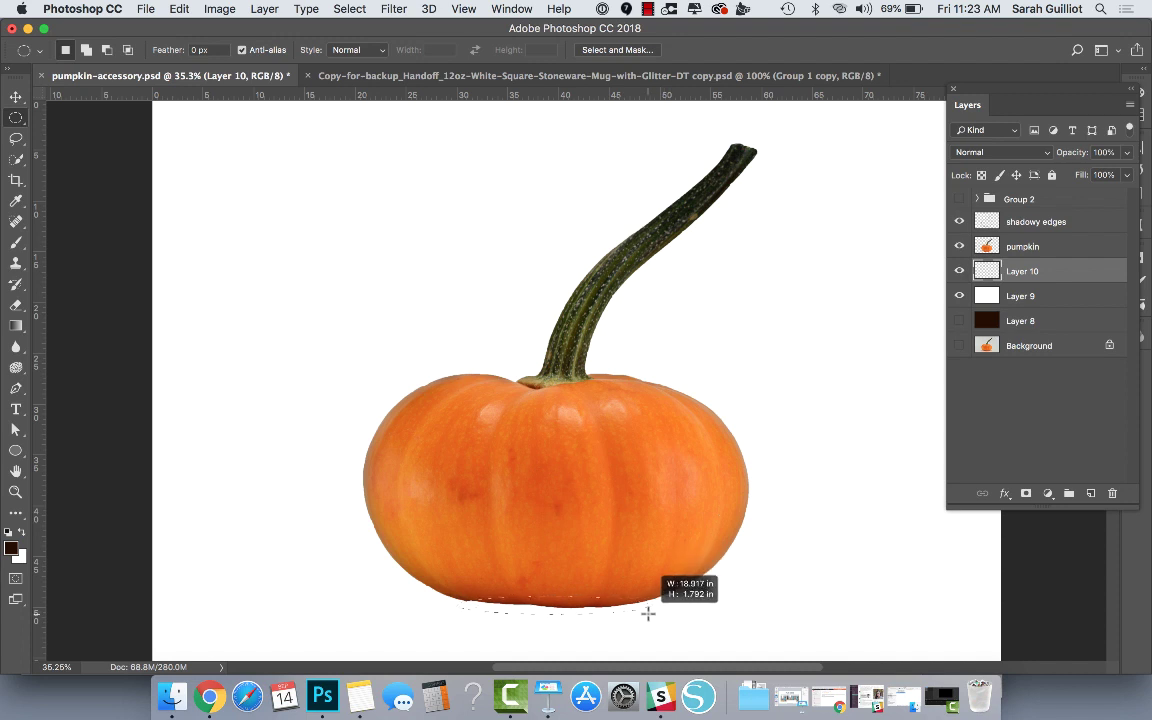
drag(648, 610, 652, 613)
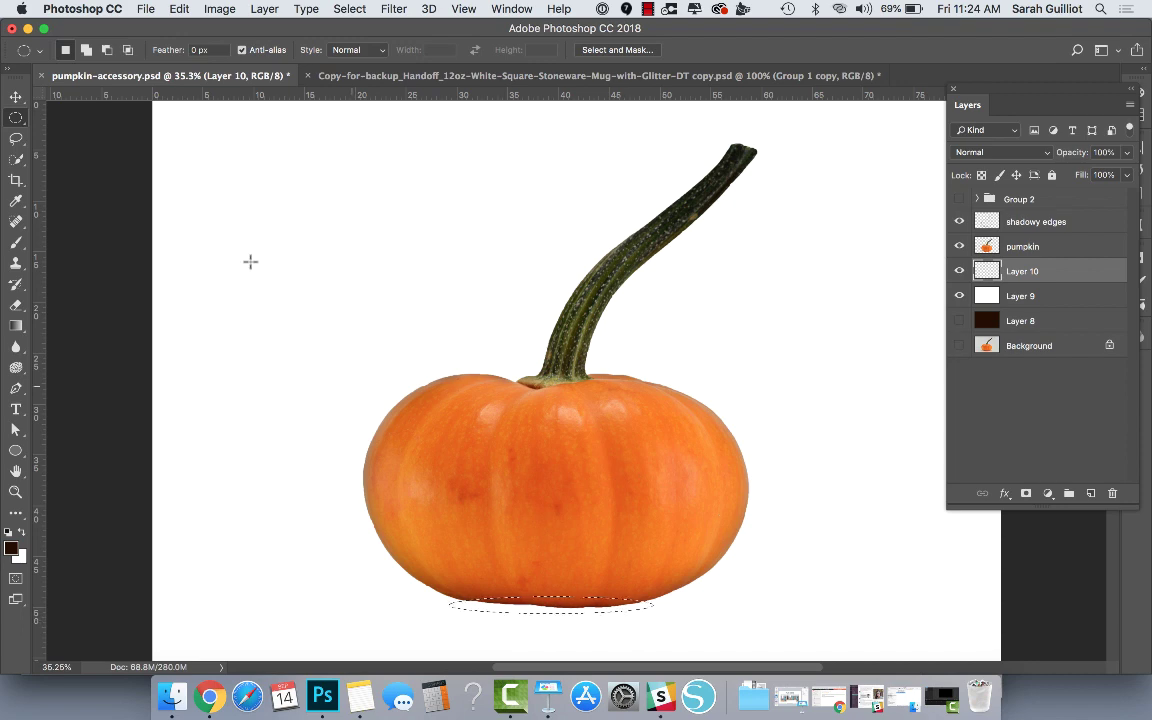
Fill the elliptical selection on Layer 10 with black at 100% opacity and deselect it.
click(180, 9)
click(190, 263)
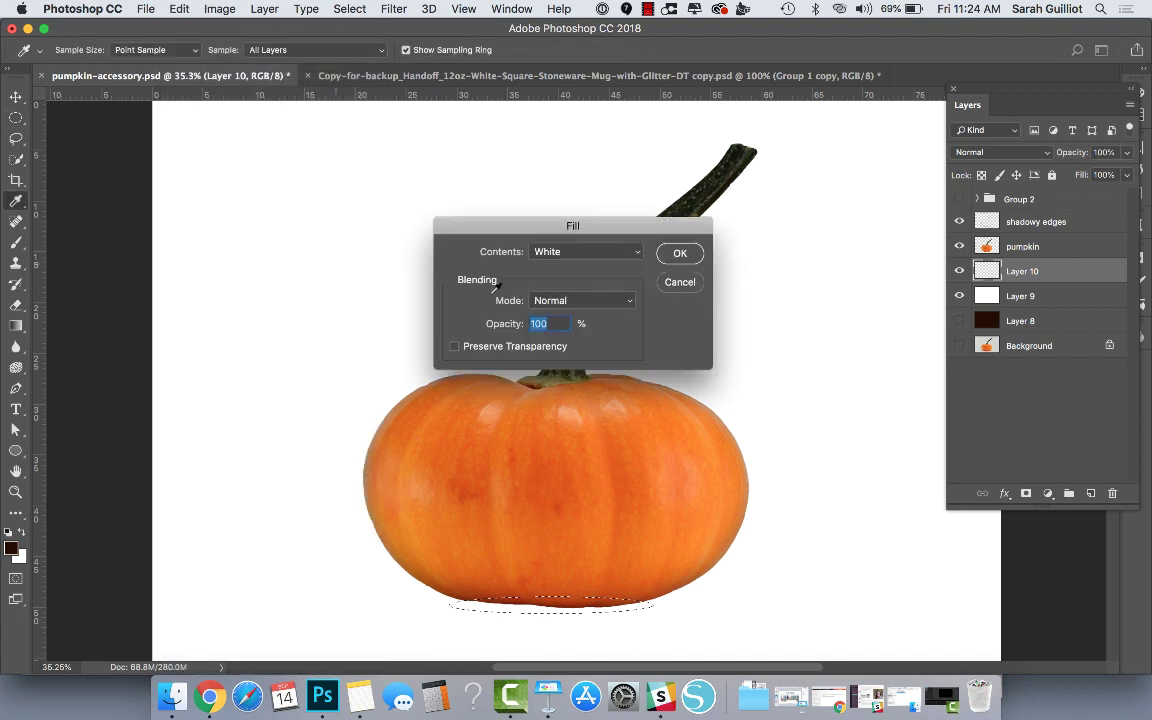
click(624, 252)
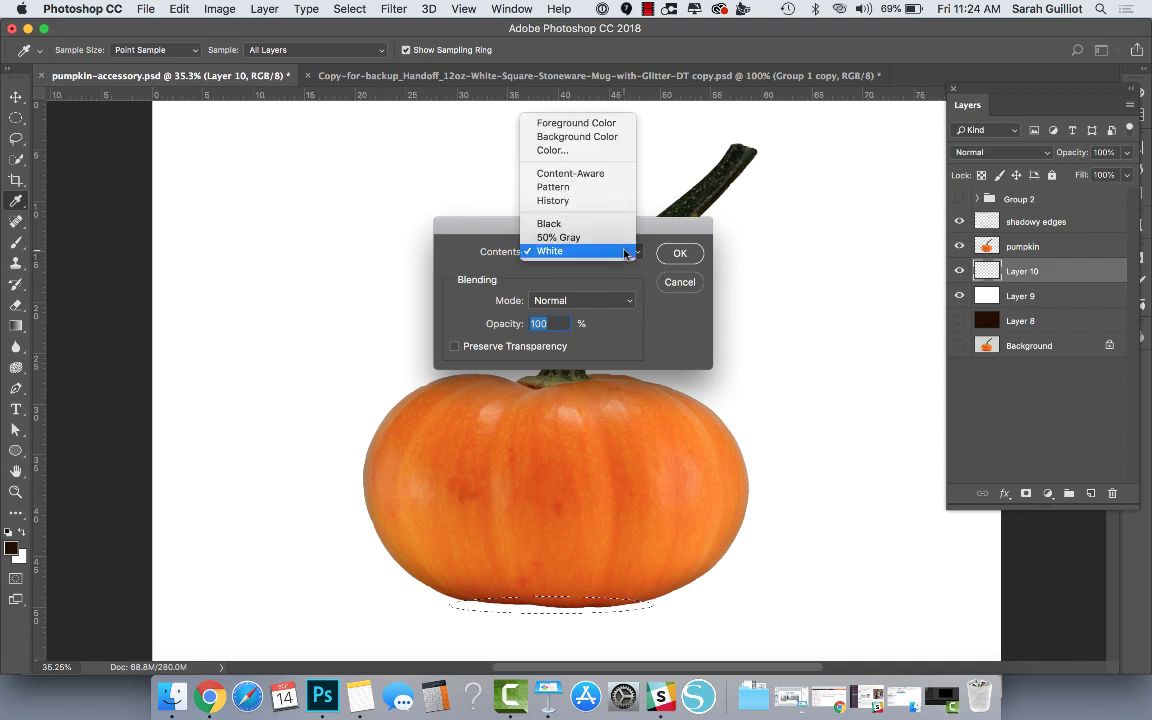
click(615, 231)
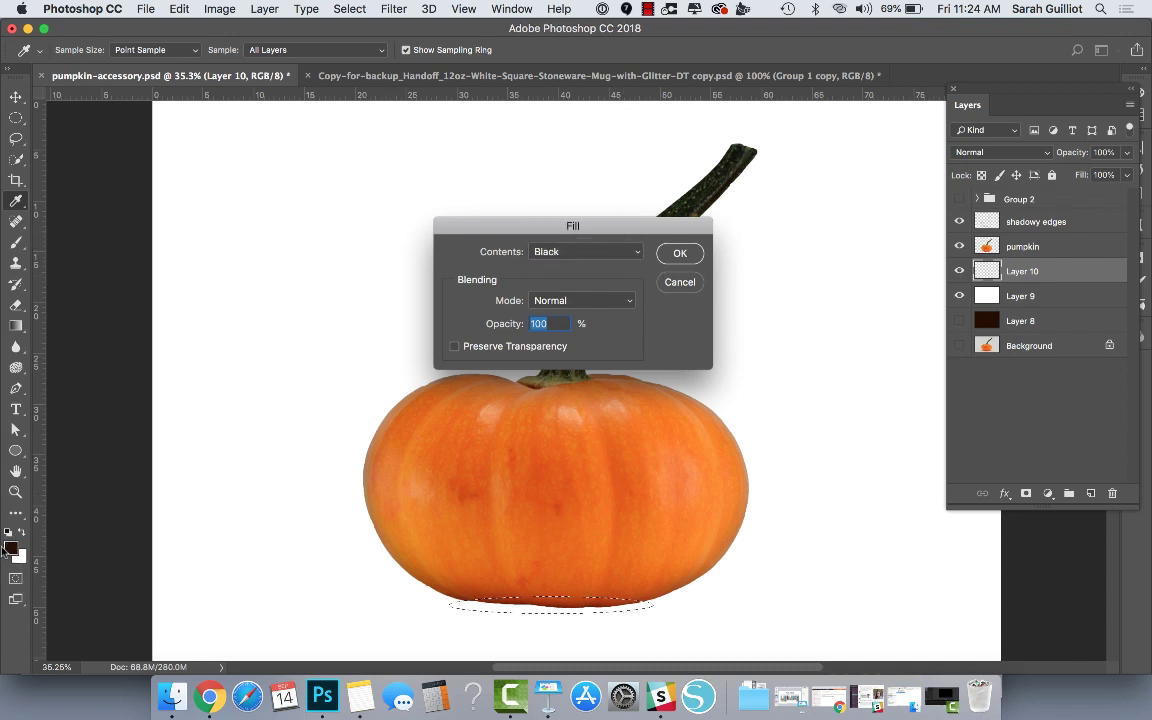
click(677, 254)
key(m)
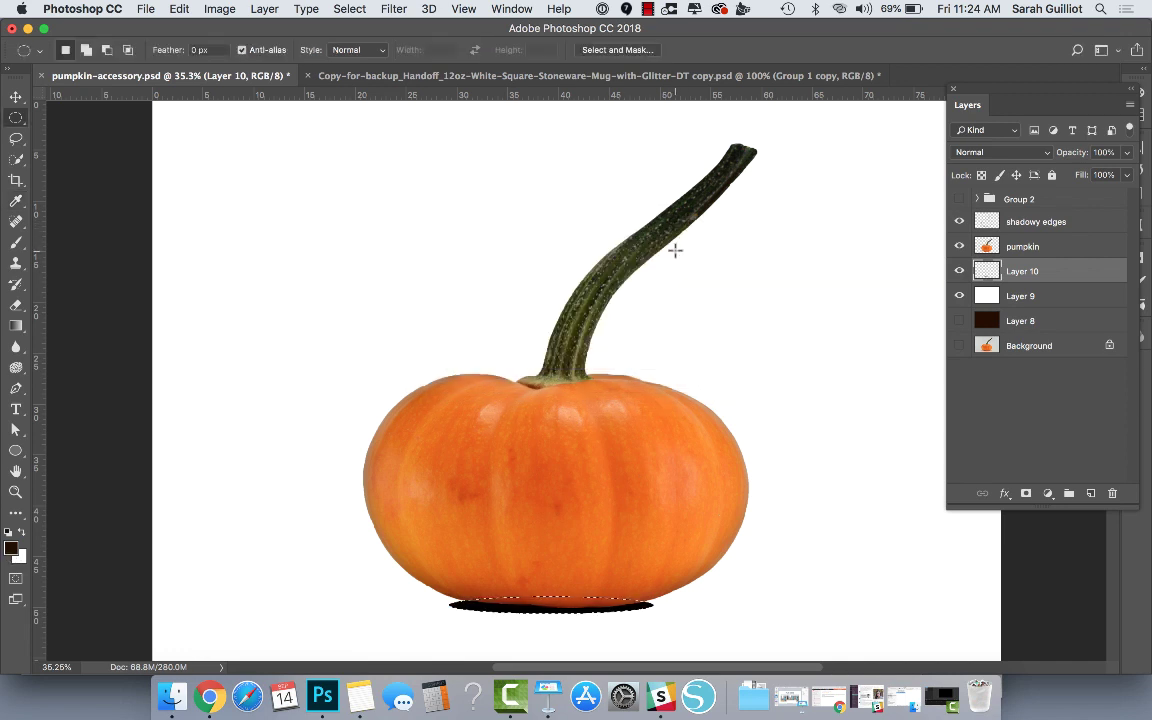
click(488, 540)
Nudge the black ellipse slightly under the pumpkin and apply a Gaussian Blur with a 26.1-pixel radius.
click(16, 97)
drag(551, 596, 553, 594)
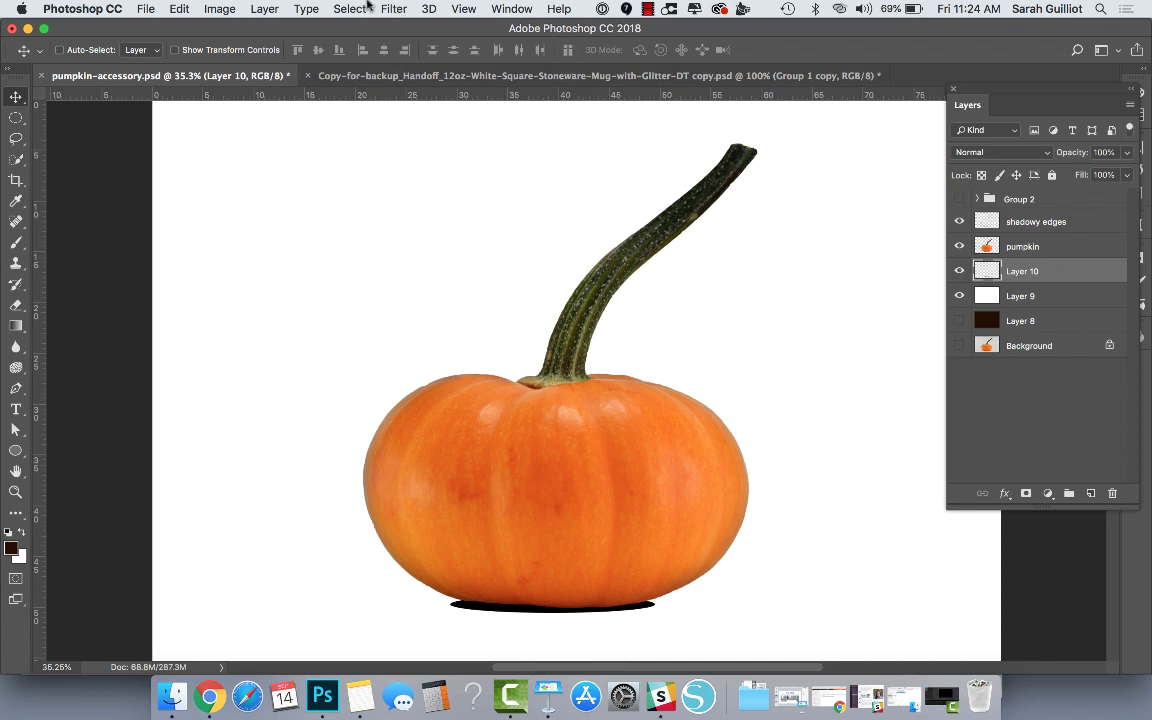
click(390, 9)
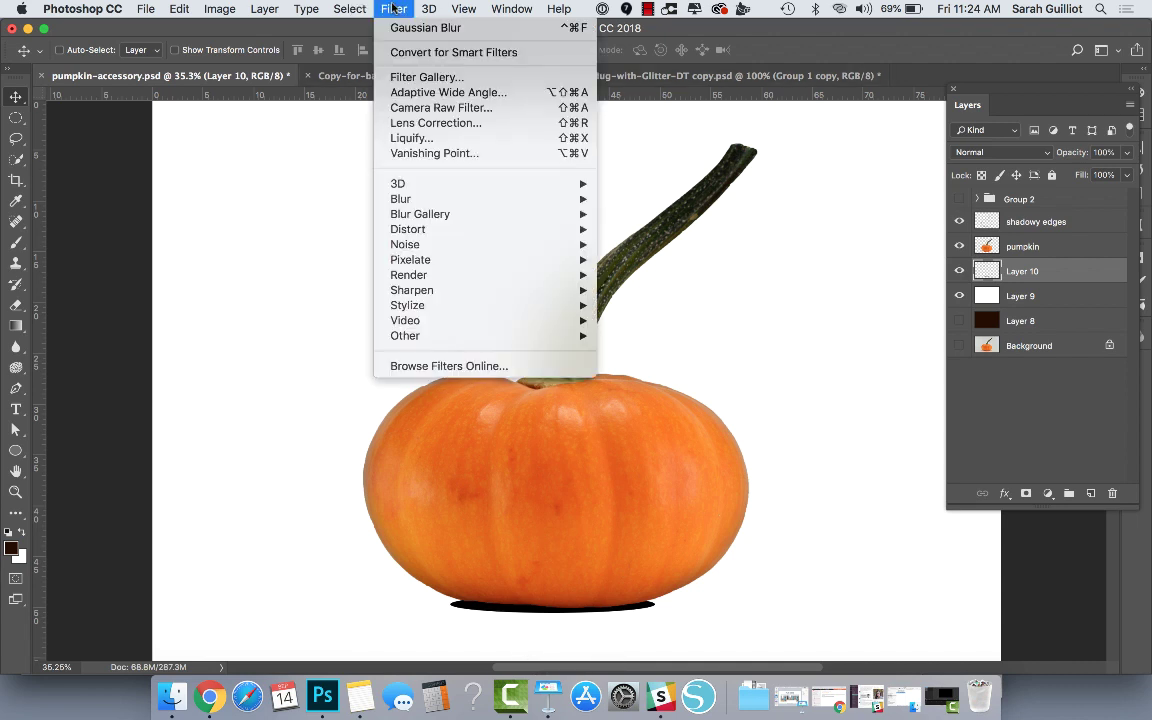
mouse_move(432, 198)
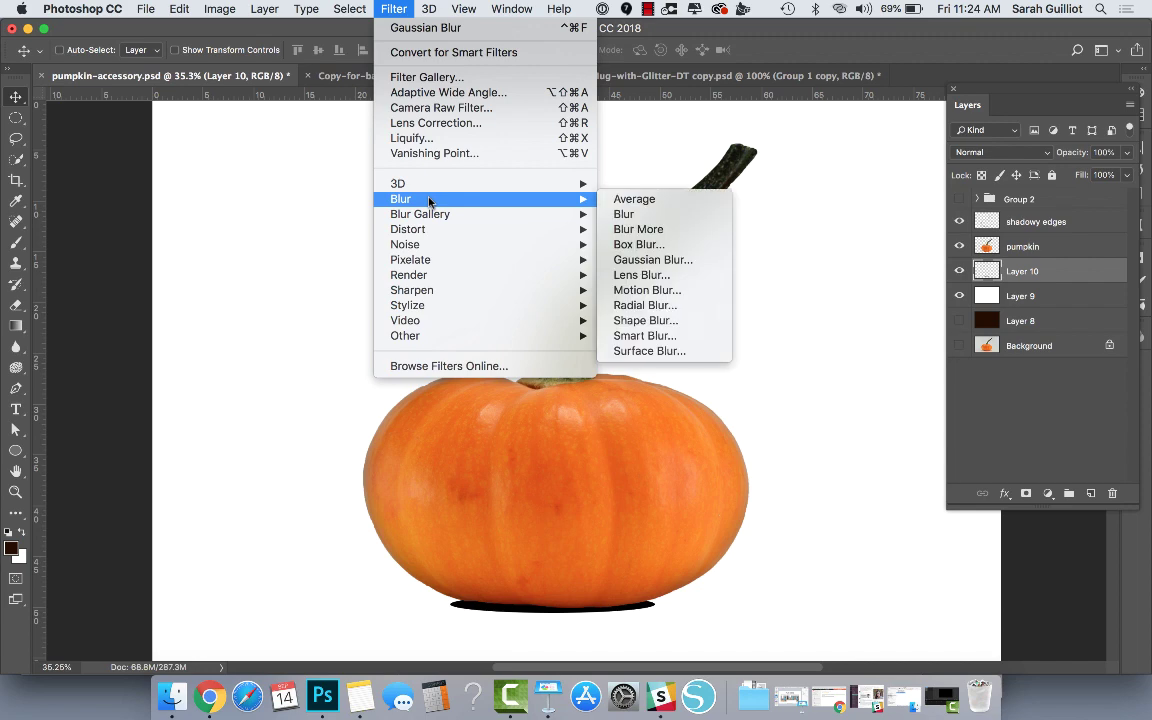
click(660, 259)
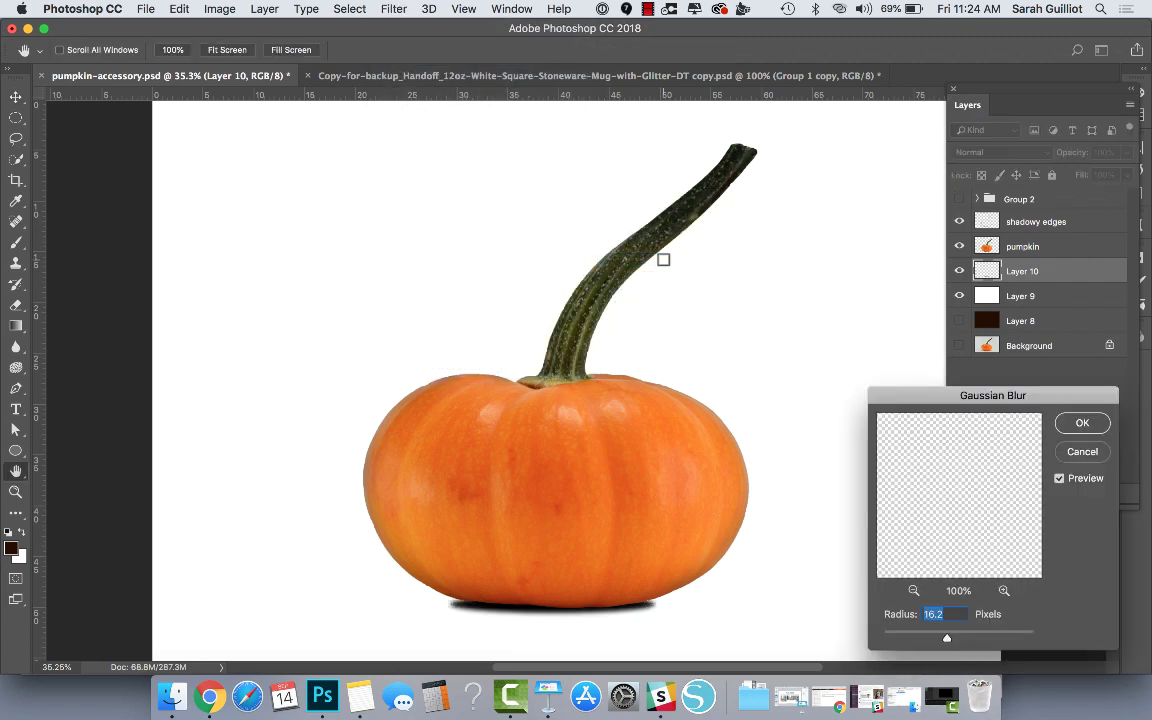
drag(947, 638, 953, 640)
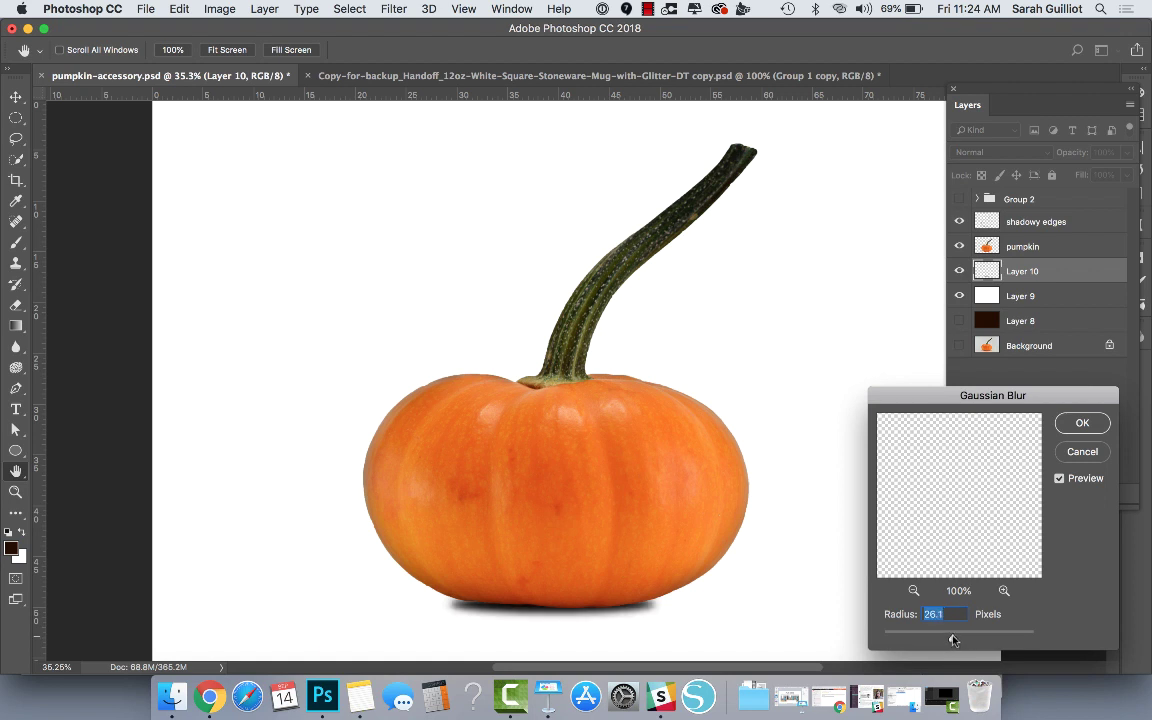
click(1078, 424)
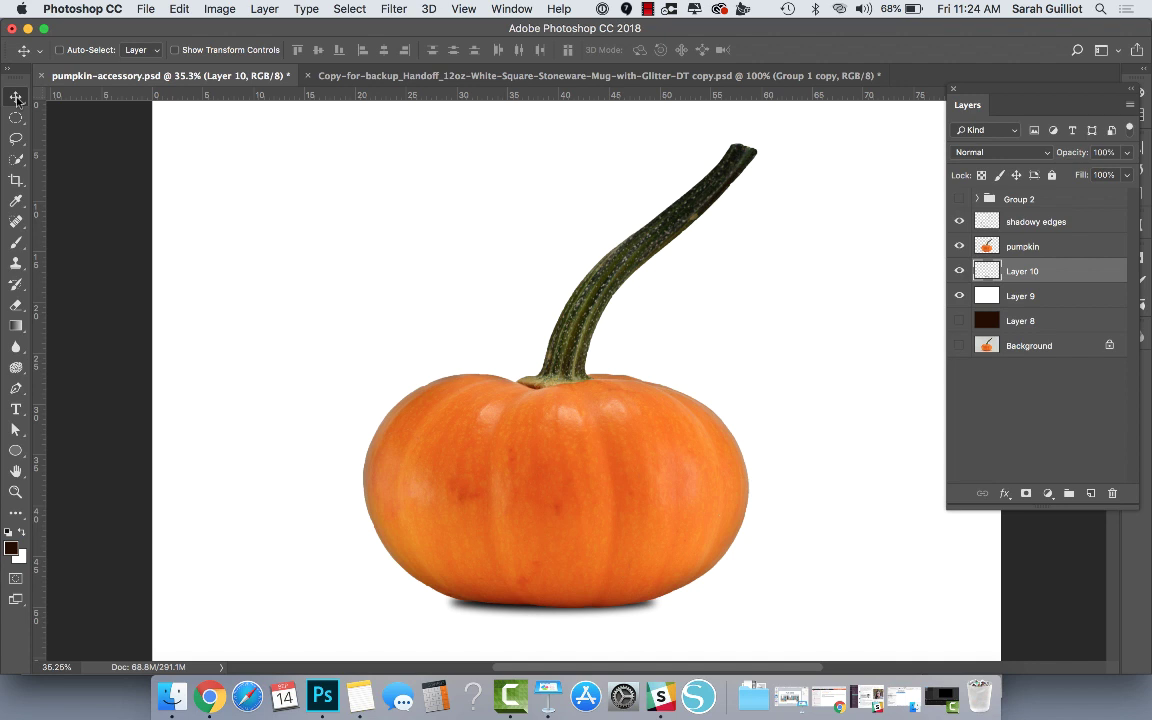
Stretch the blurred shadow on Layer 10 slightly taller and shift it a little so it extends below the pumpkin.
key(super+t)
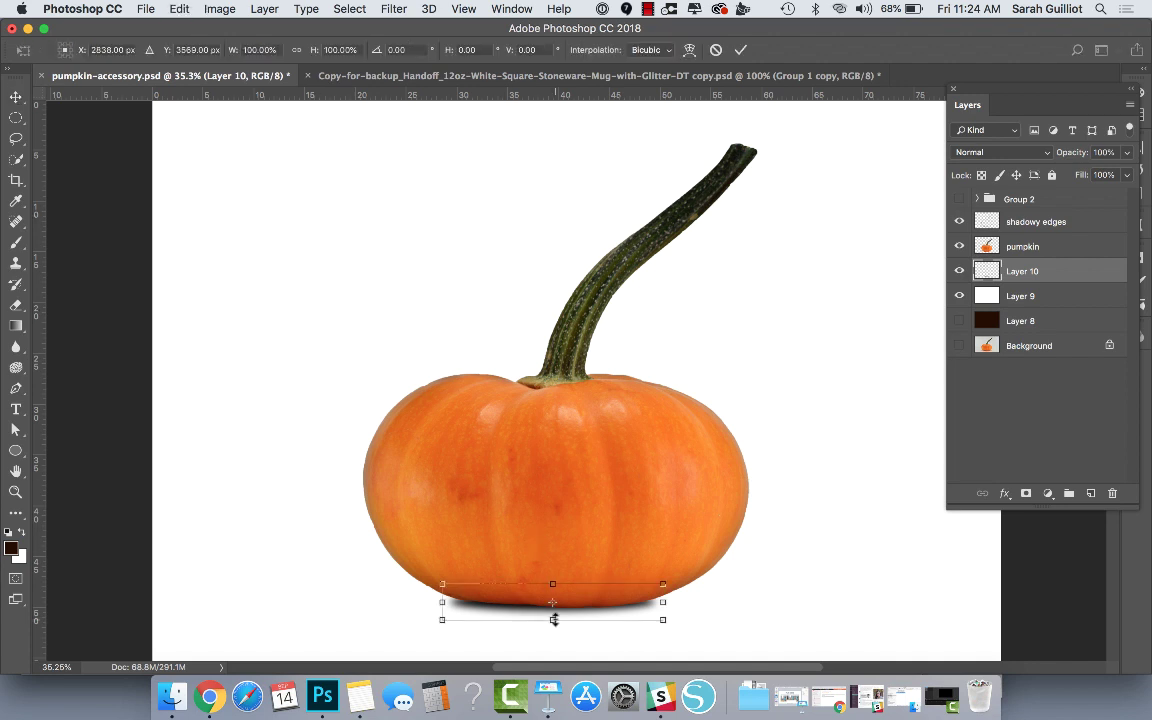
drag(553, 617, 594, 596)
key(Return)
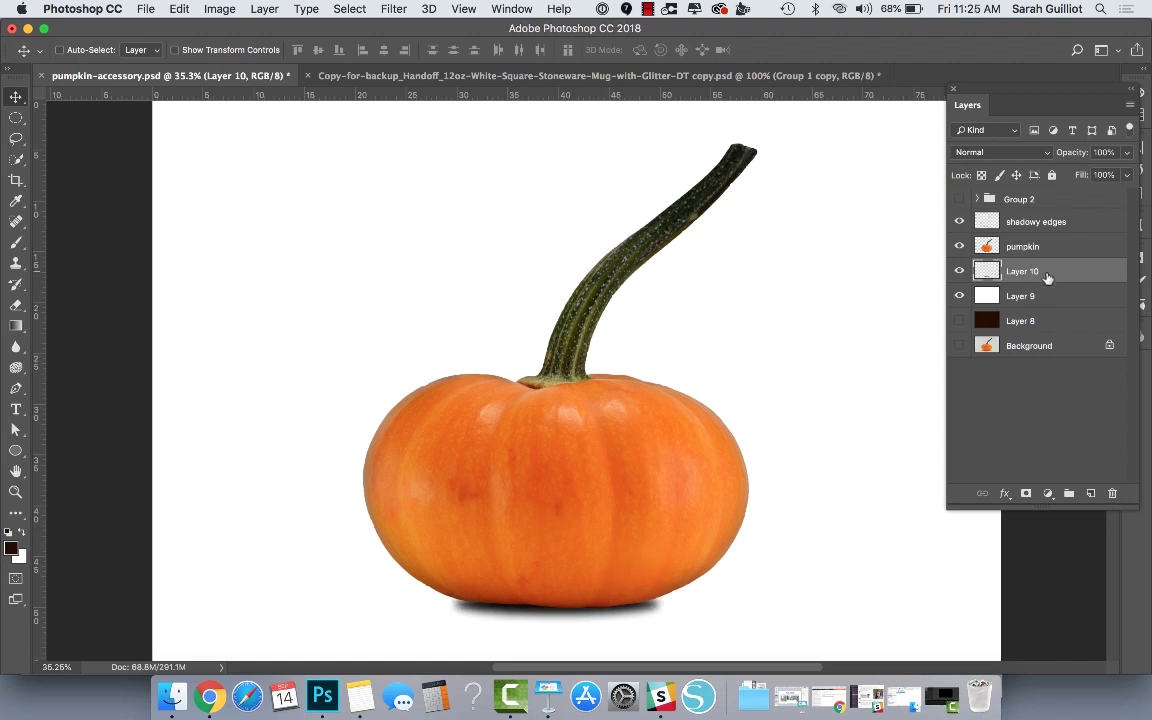
Duplicate Layer 10 and apply a Motion Blur to the copy at angle 0 with a distance of about 813 pixels.
drag(1040, 272, 1090, 495)
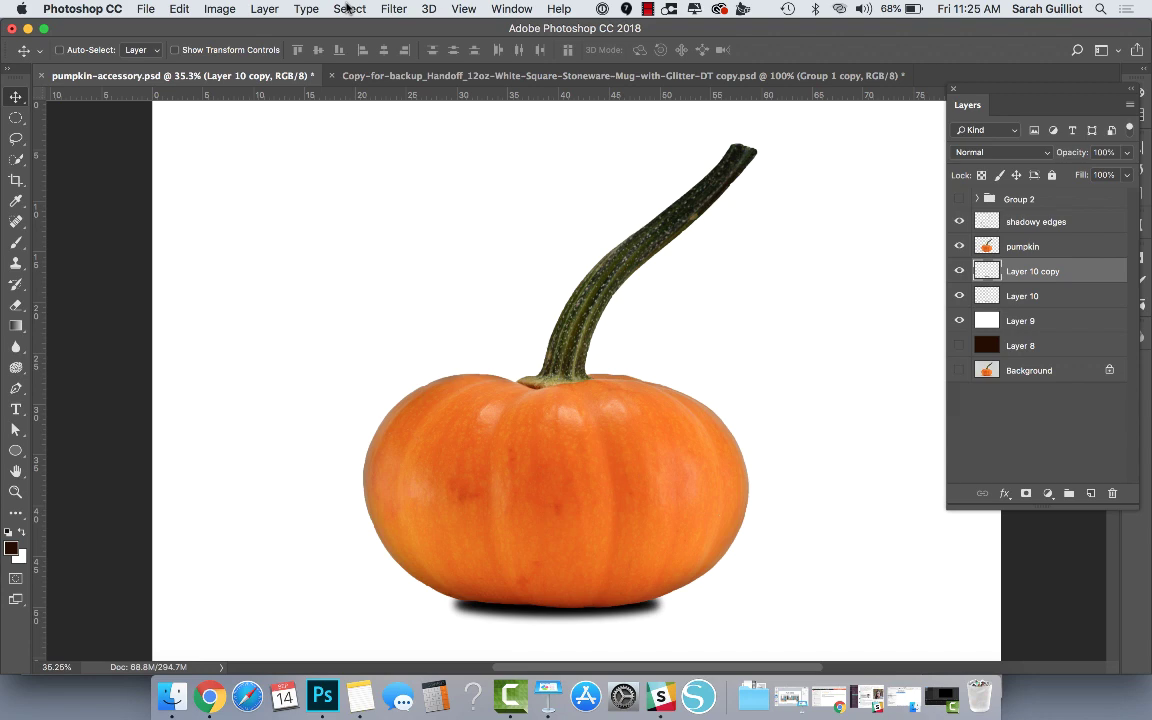
click(387, 9)
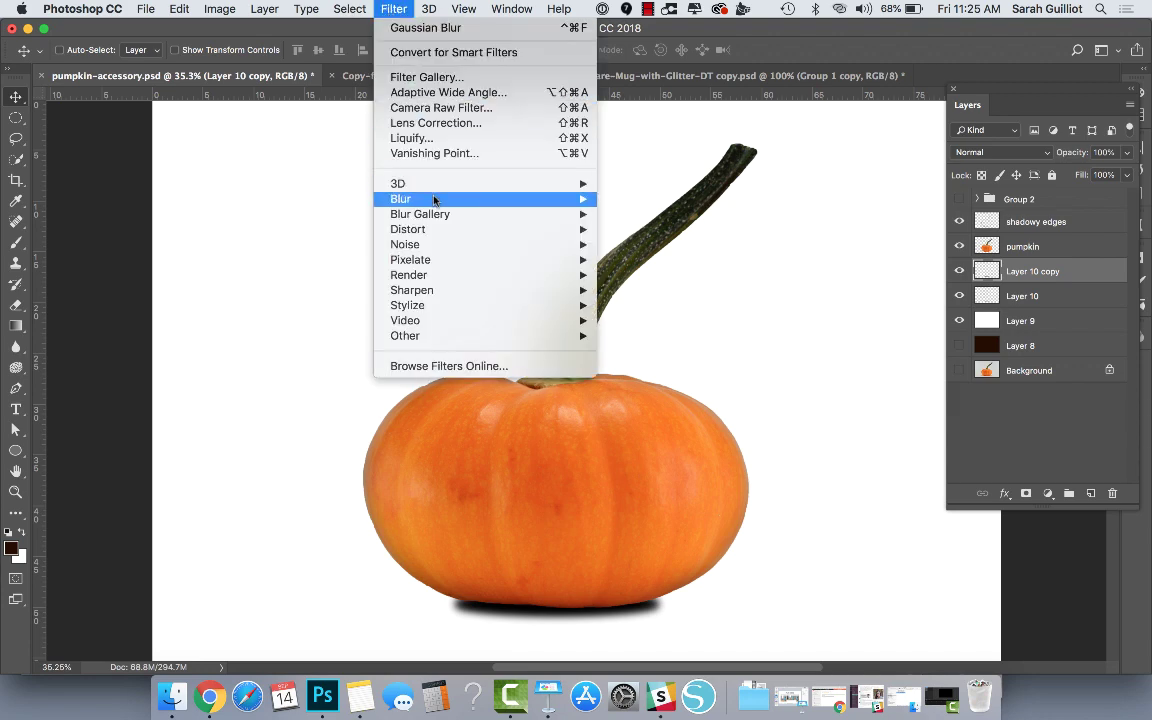
mouse_move(434, 198)
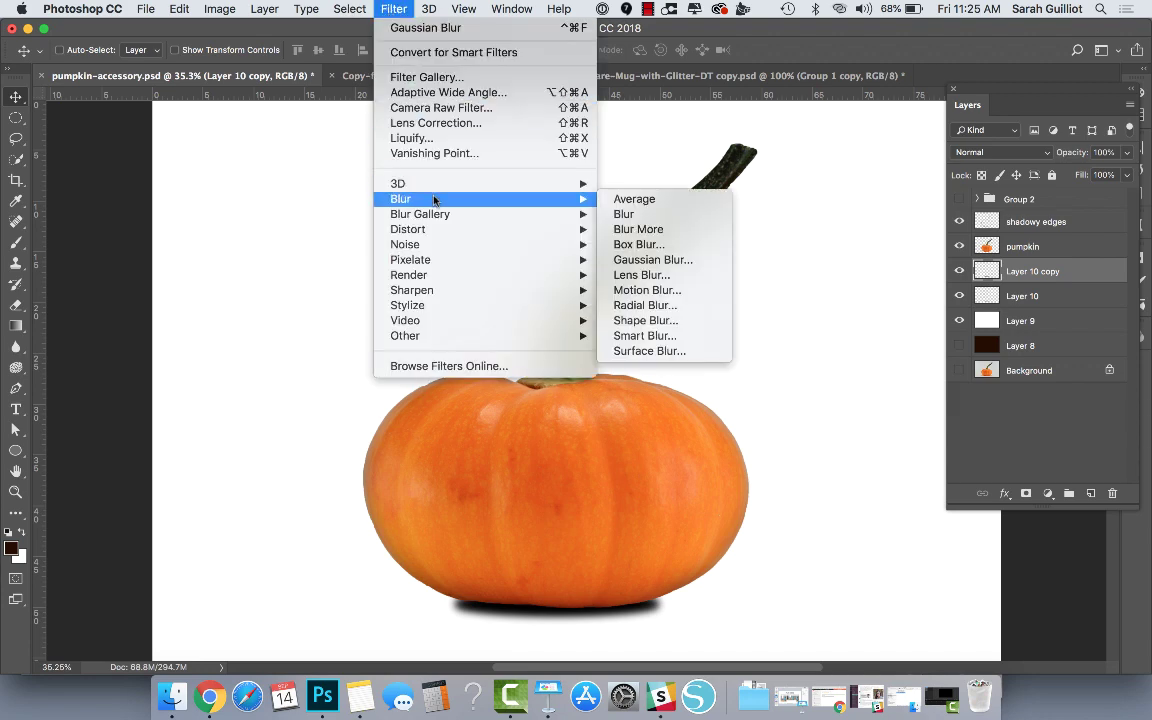
click(660, 290)
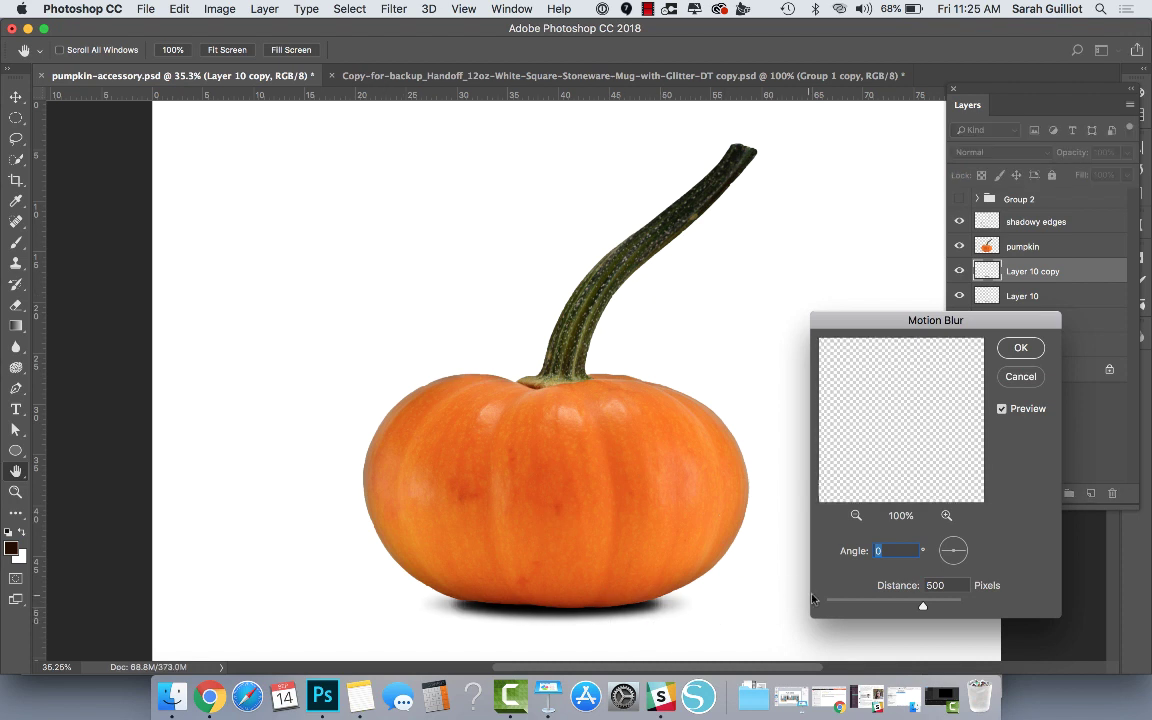
drag(925, 608, 933, 608)
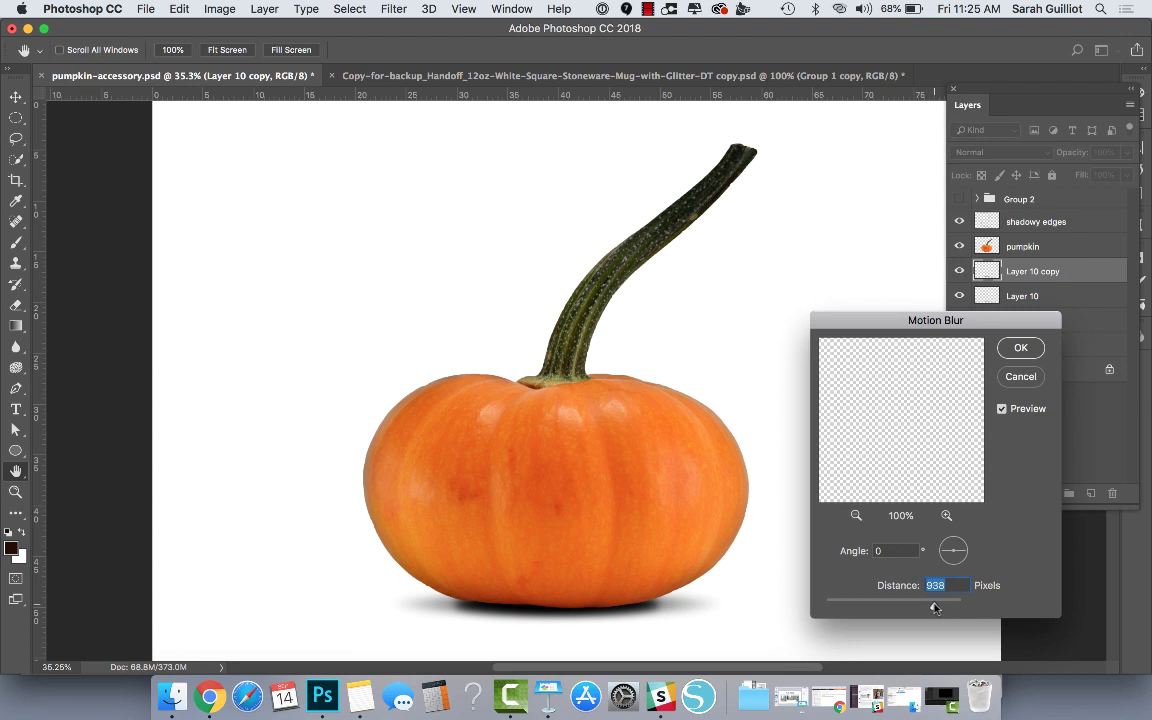
click(1020, 348)
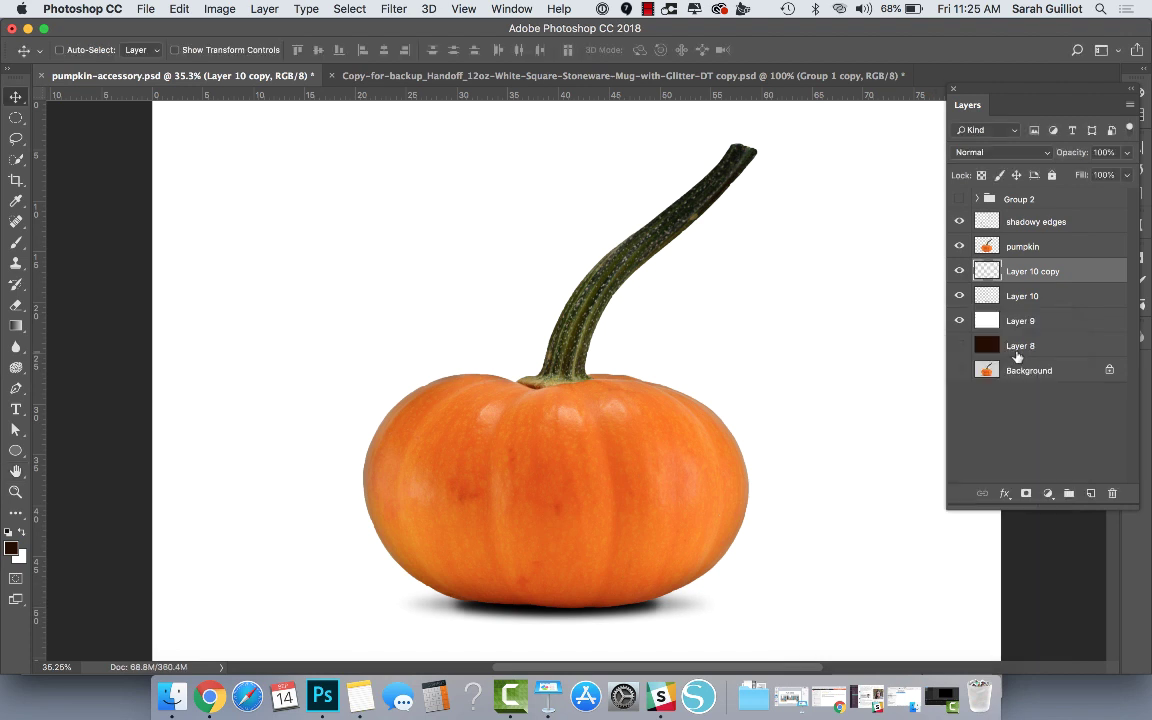
Lower Layer 10's opacity to 73% and narrow its shadow slightly from the right side.
click(1053, 296)
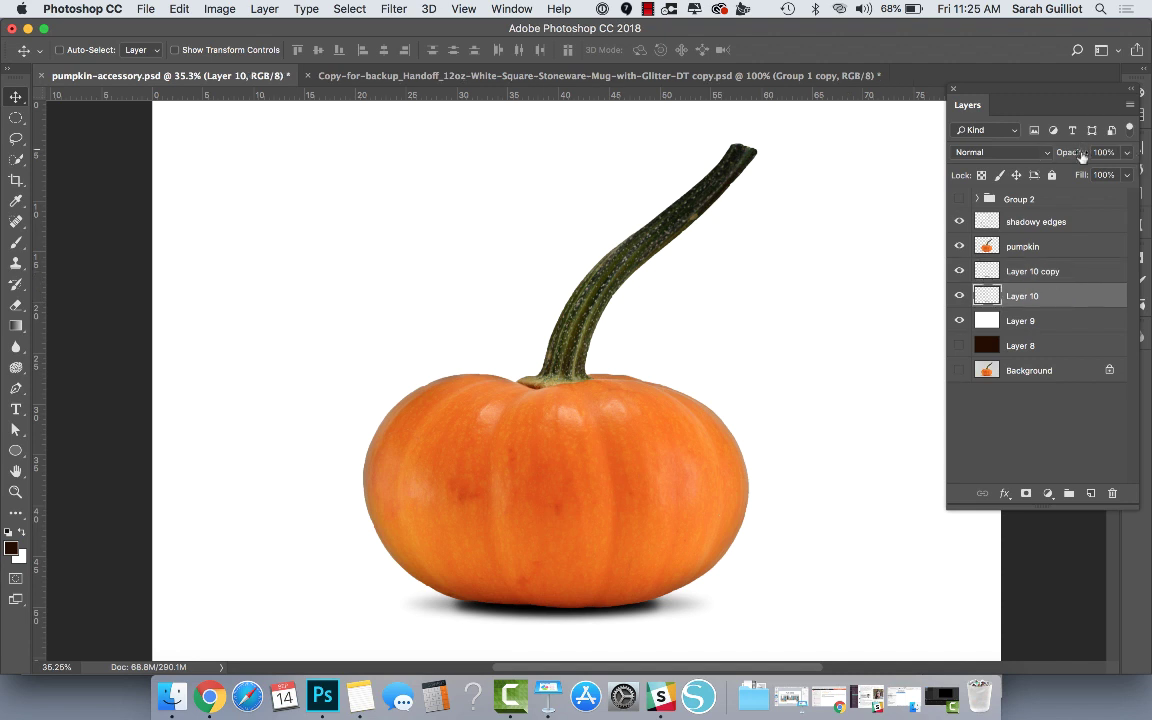
drag(1078, 152, 1038, 155)
text(73)
key(Return)
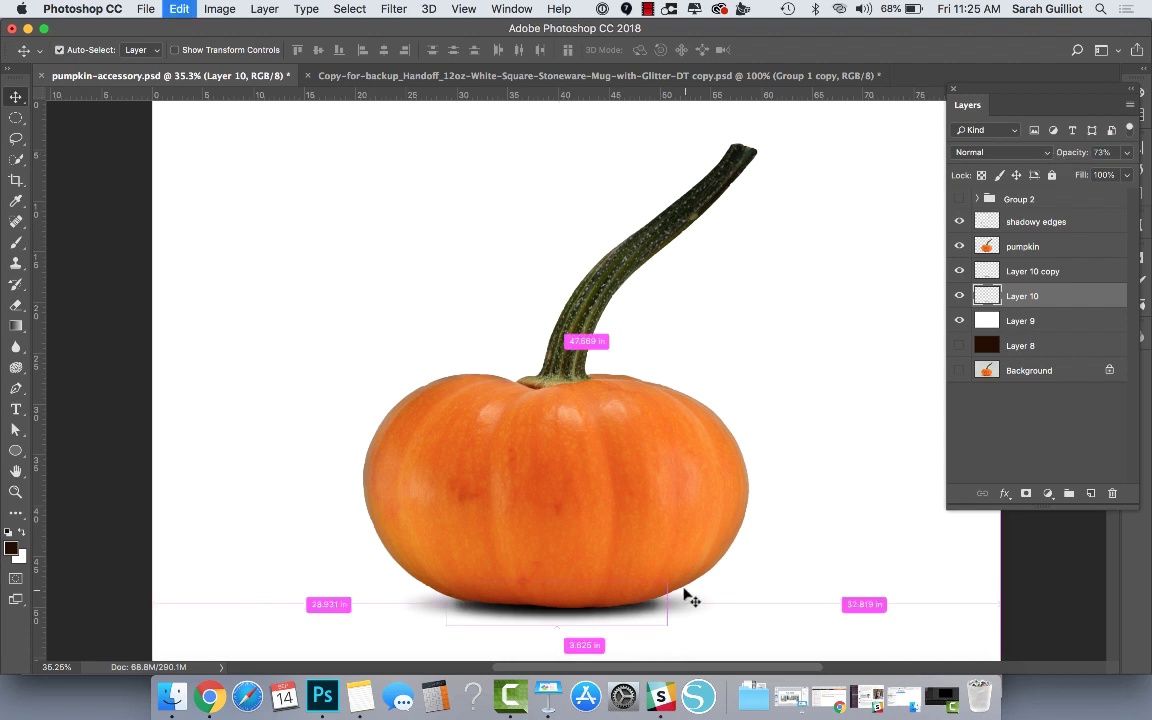
key(super+t)
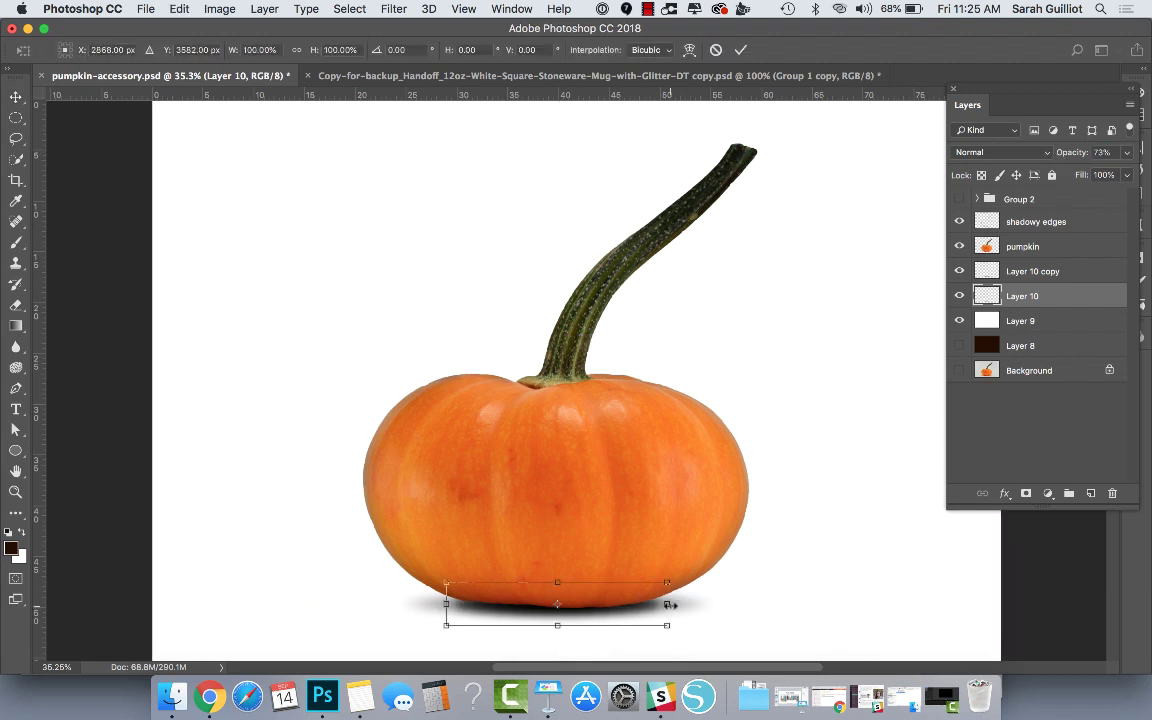
drag(670, 604, 654, 605)
key(Return)
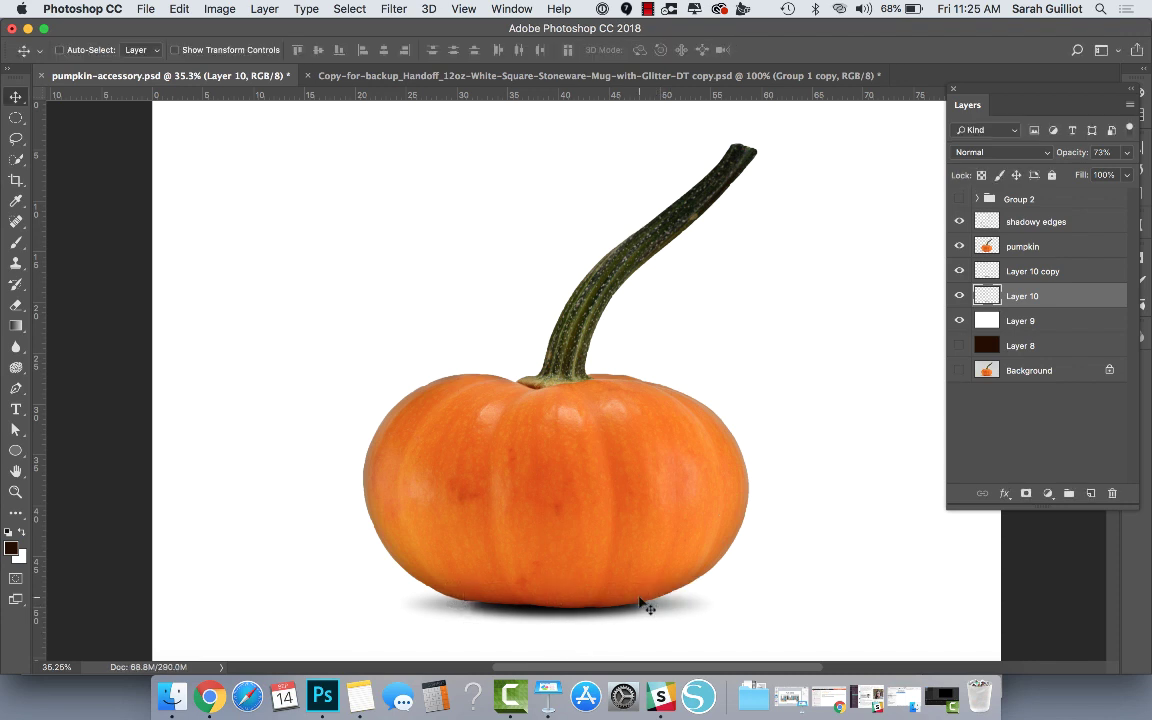
Soften the narrowed shadow on Layer 10 further with another Gaussian Blur.
click(394, 9)
mouse_move(420, 204)
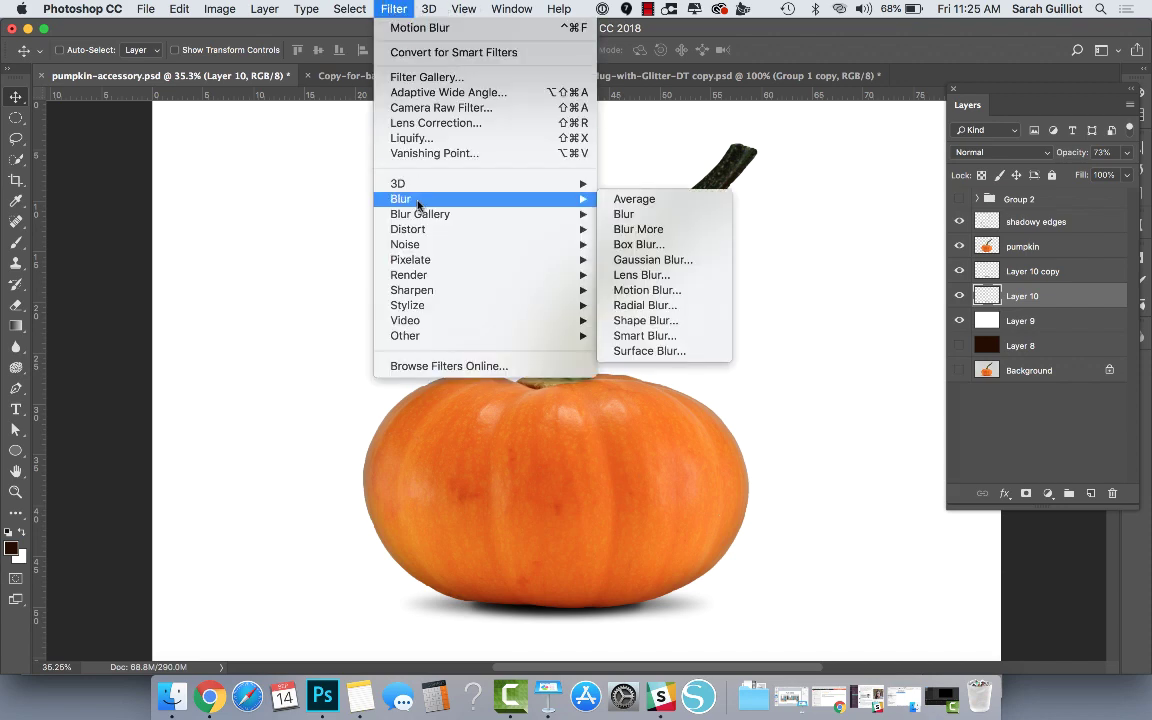
click(665, 261)
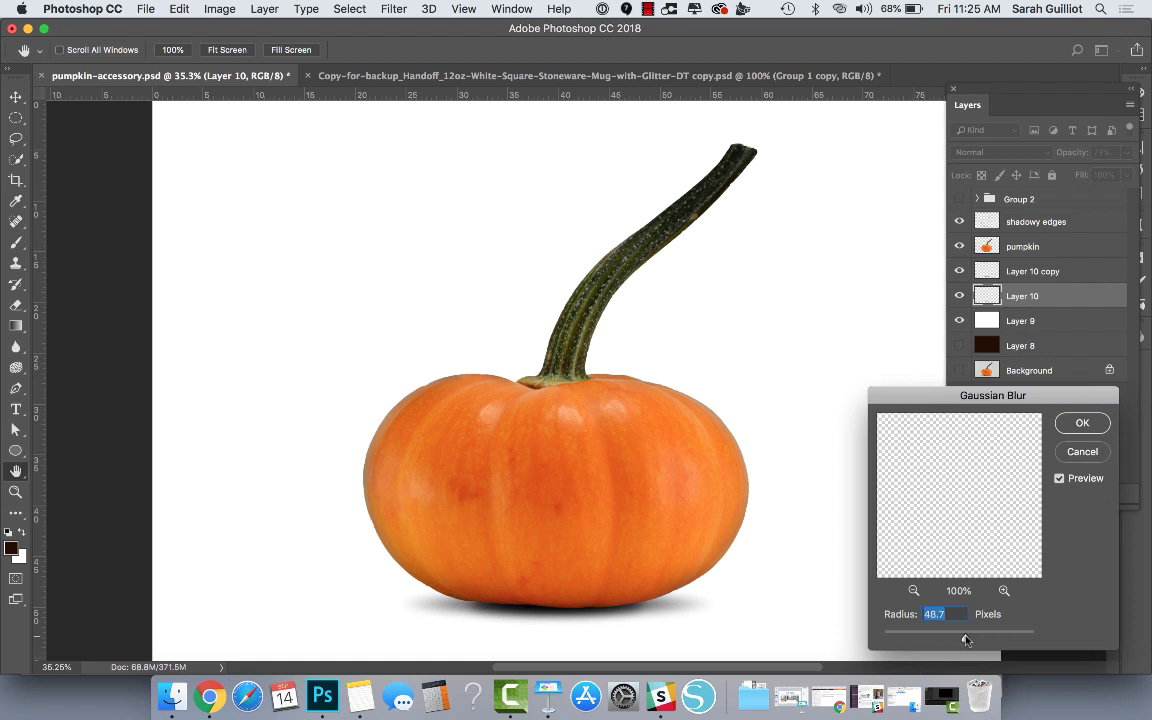
drag(966, 640, 955, 640)
click(1082, 423)
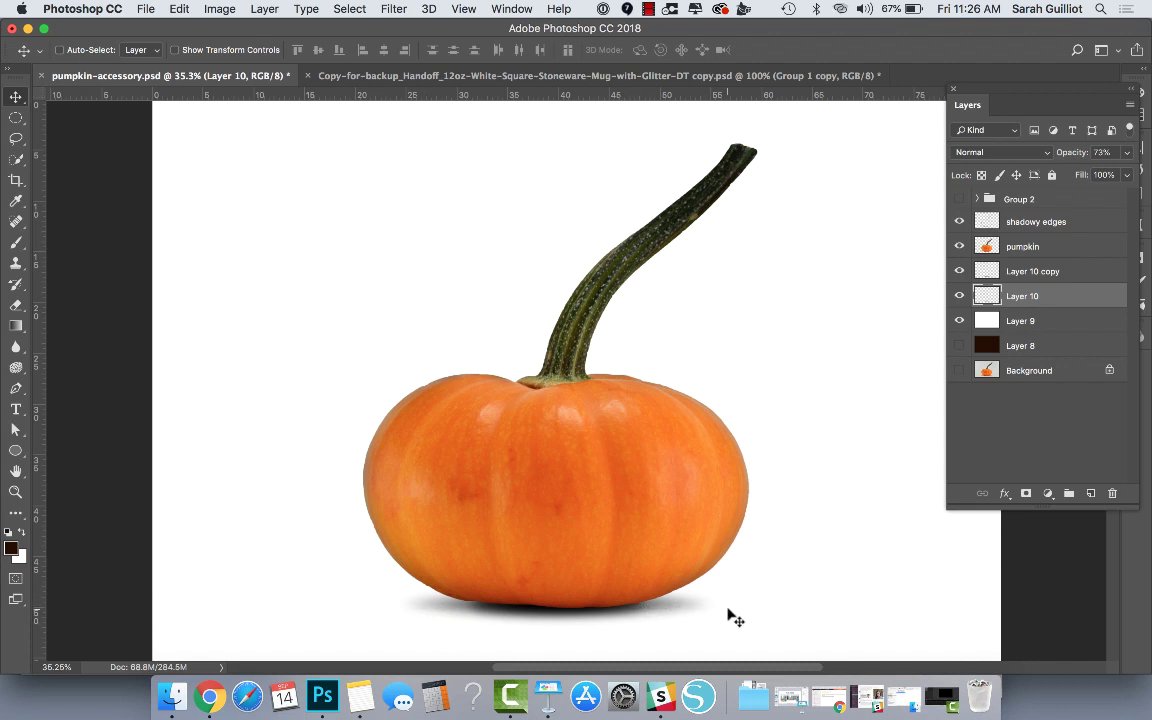
Duplicate the Layer 10 copy layer and apply a Motion Blur to the duplicate at angle 0 with a distance of 813 pixels.
click(1102, 272)
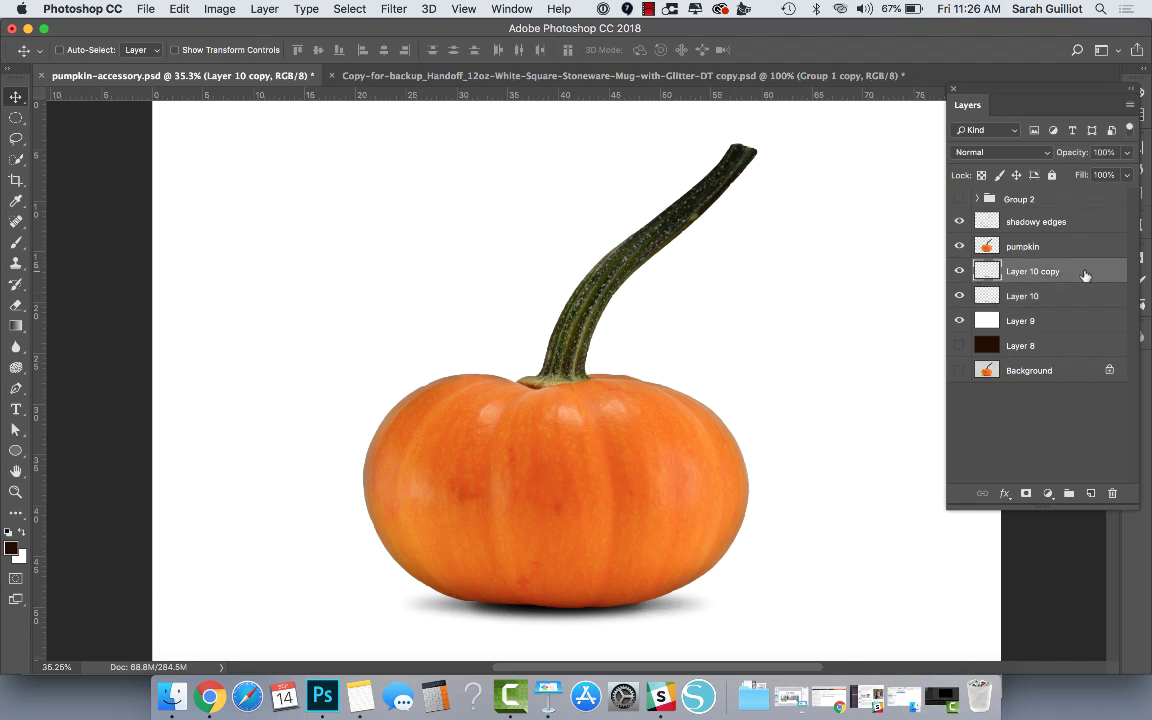
drag(1085, 274, 1090, 494)
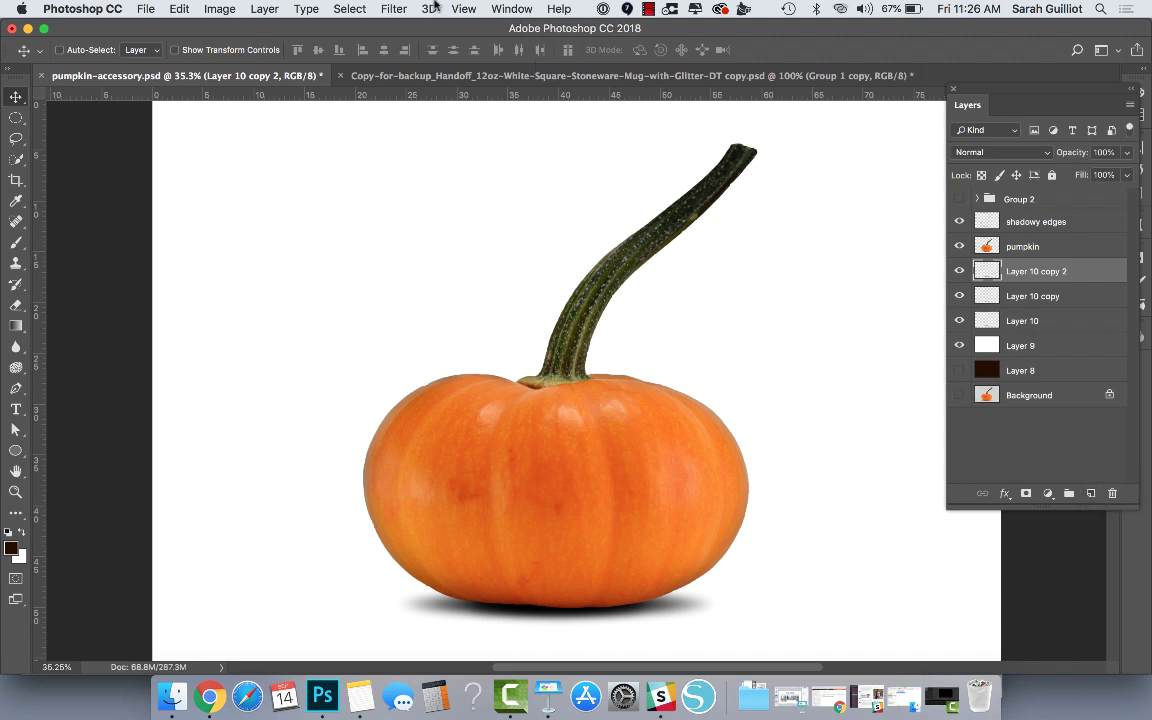
click(395, 8)
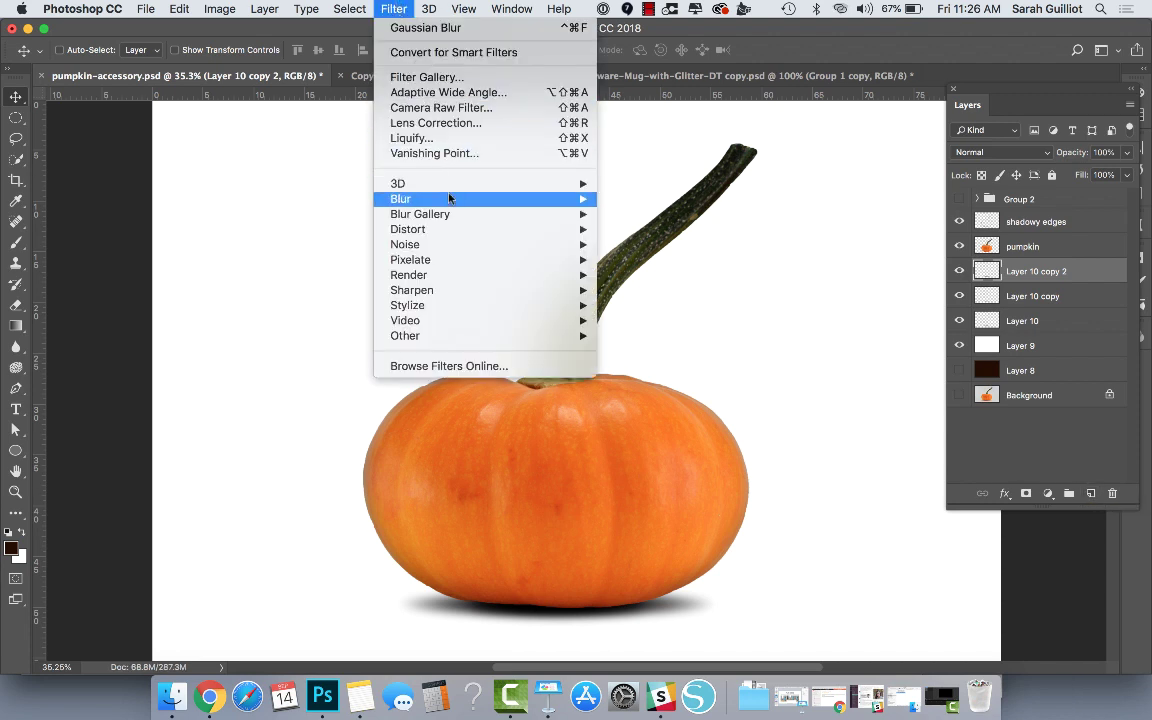
mouse_move(449, 201)
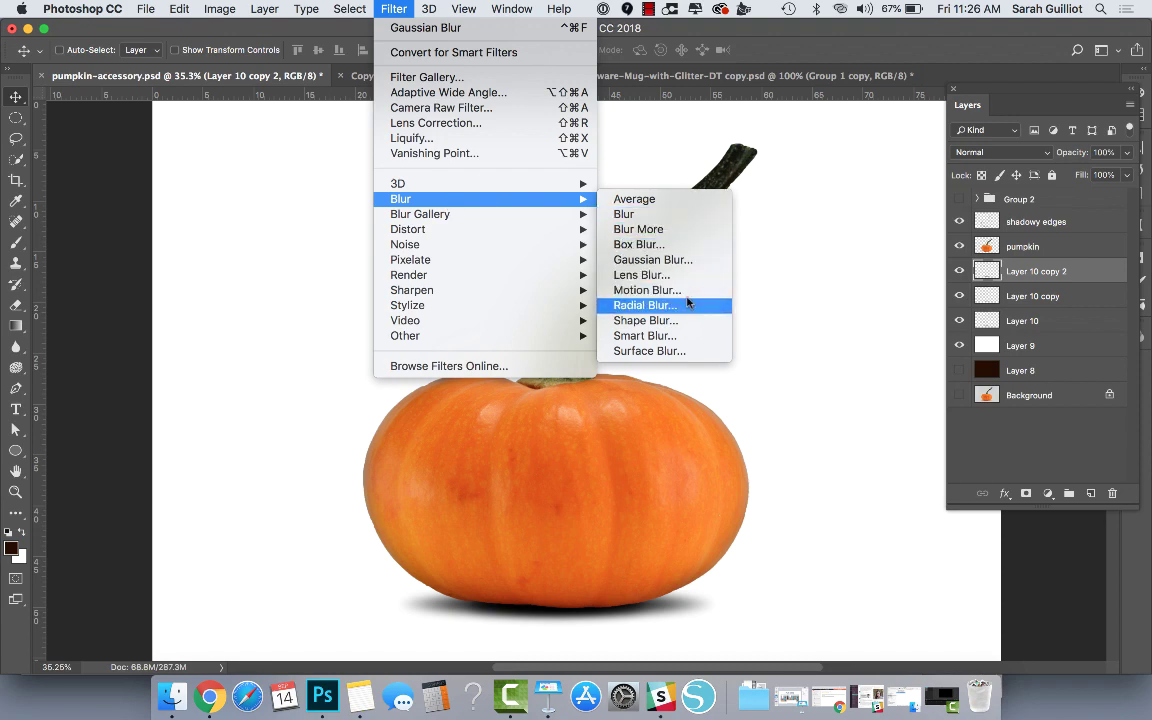
click(646, 290)
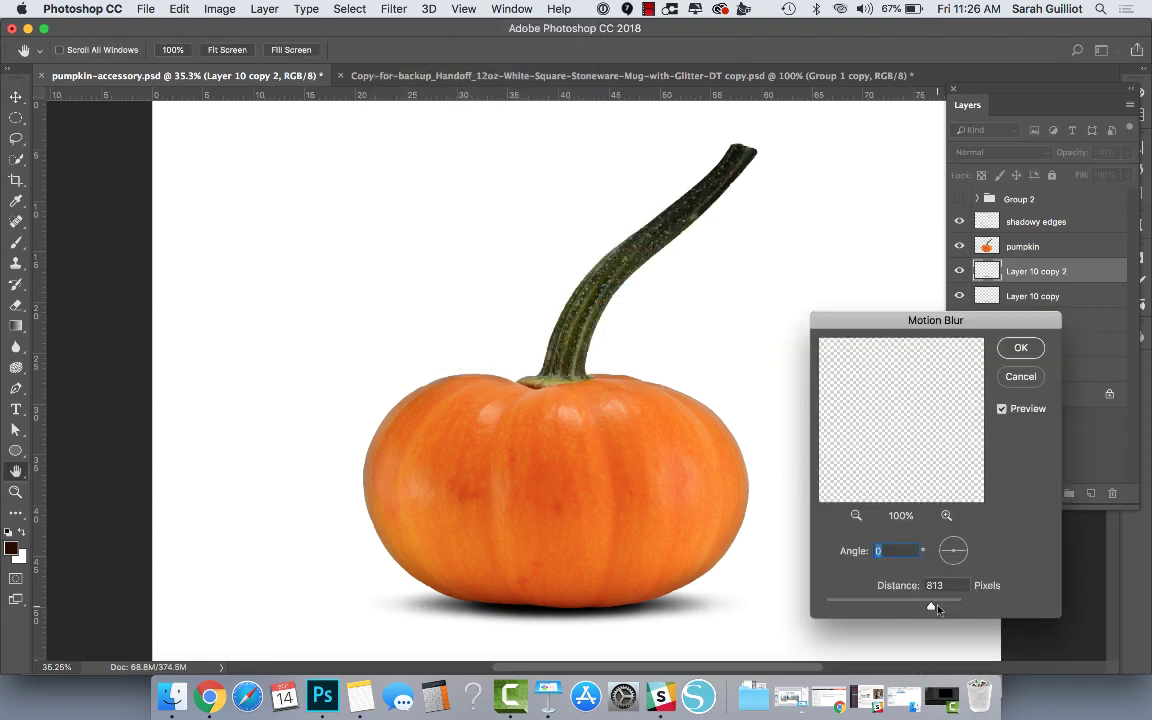
click(1020, 348)
Lower the Layer 10 copy layer's opacity to 78% and select Layer 10 copy 2.
click(990, 297)
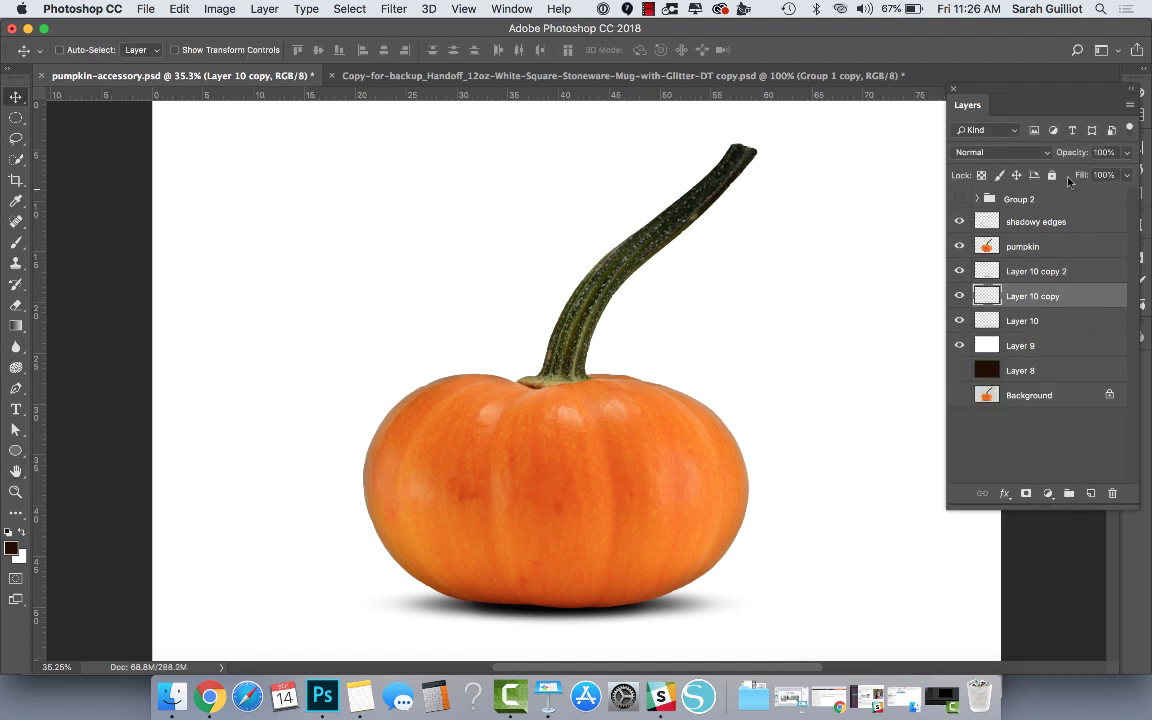
drag(1071, 157, 1052, 157)
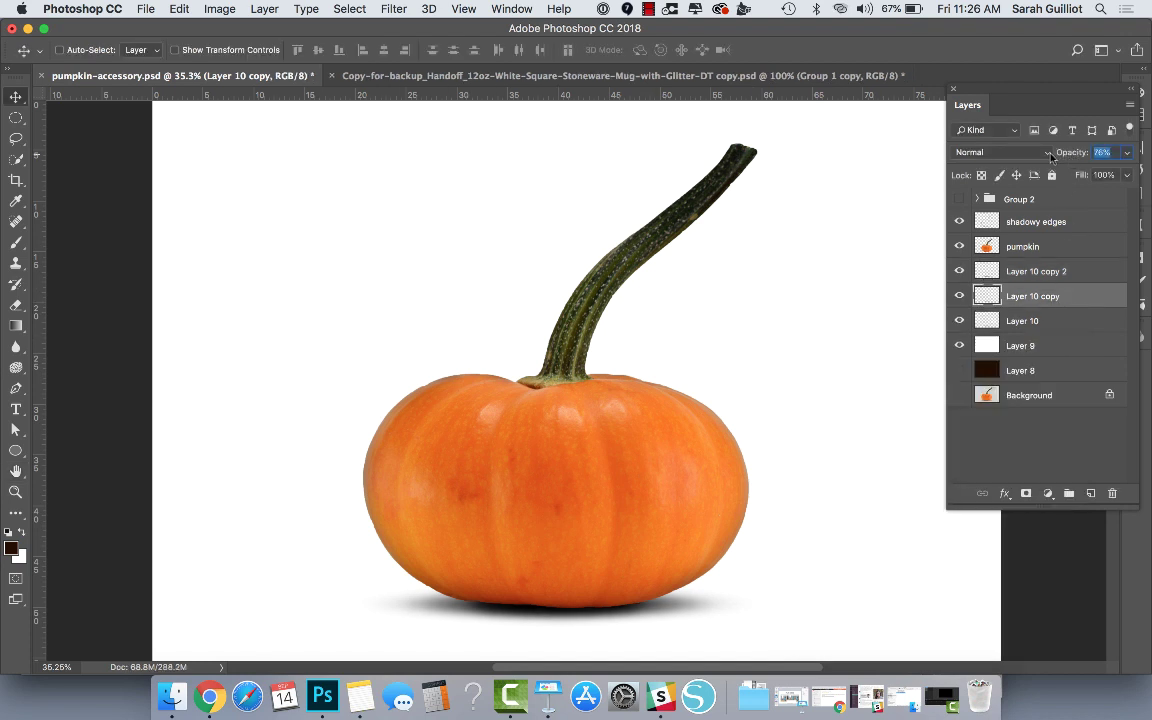
key(Return)
click(1065, 272)
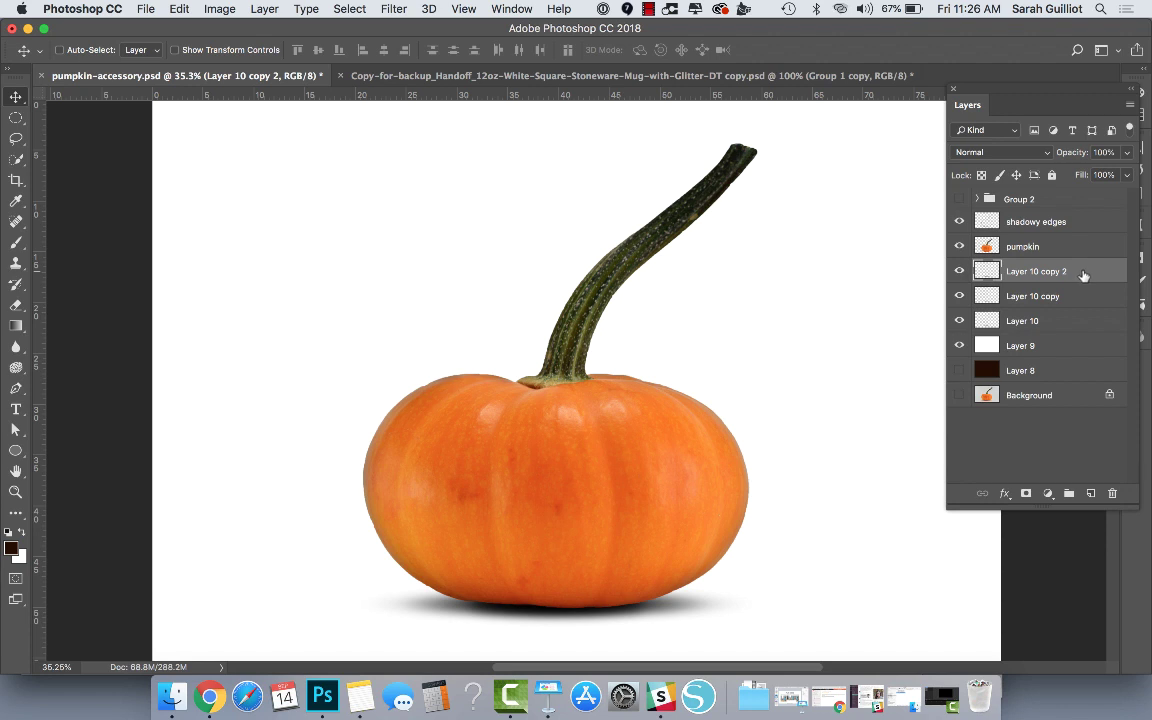
Rename Layer 10, Layer 10 copy and Layer 10 copy 2 as Shadow 1, Shadow 2 and Shadow 3.
double_click(1022, 321)
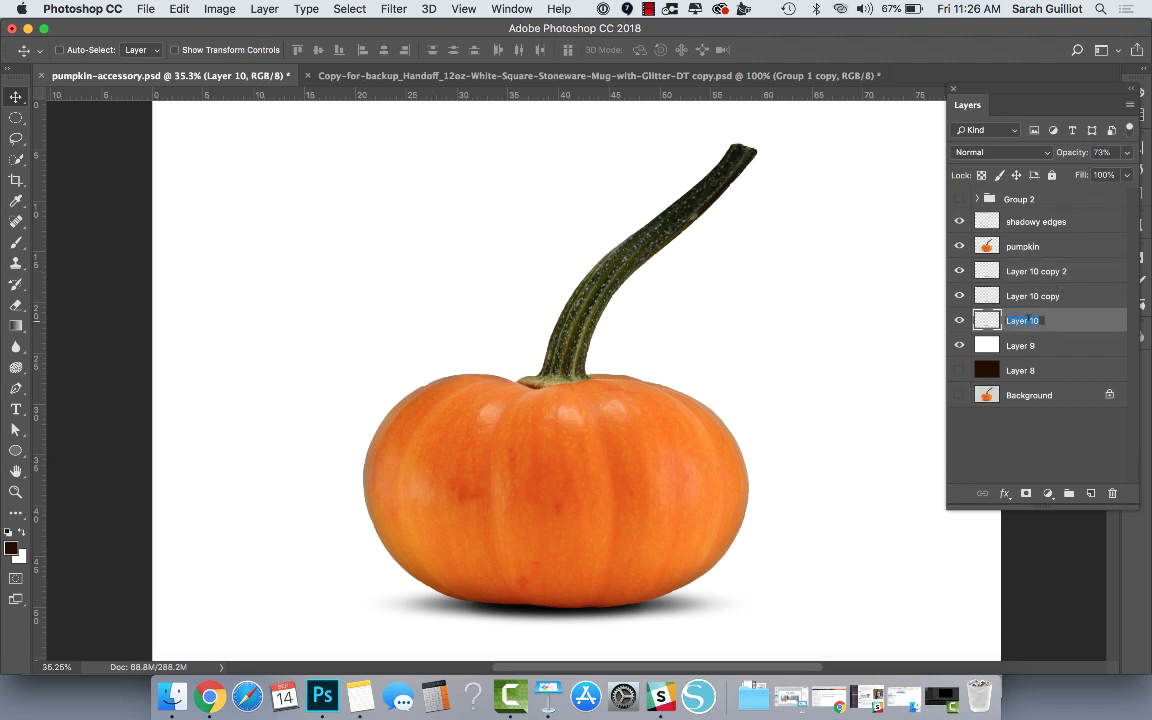
text(Shadow 1)
double_click(1032, 296)
text(Sh)
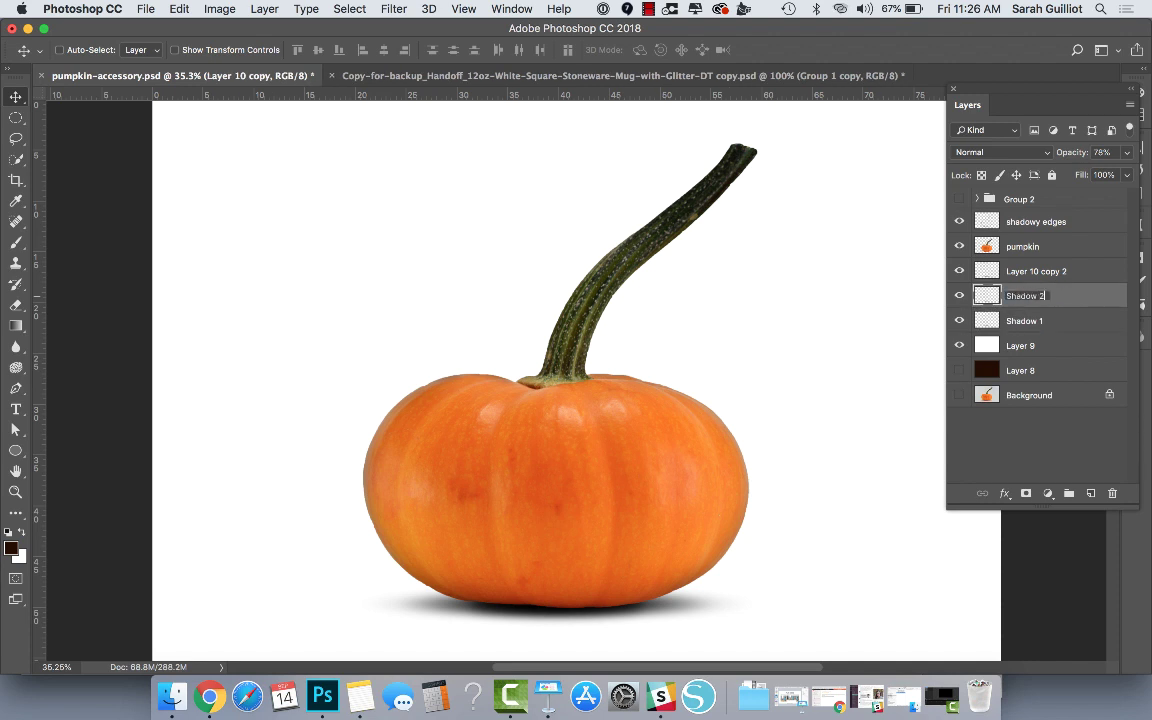
double_click(1035, 271)
text(Shadow 3)
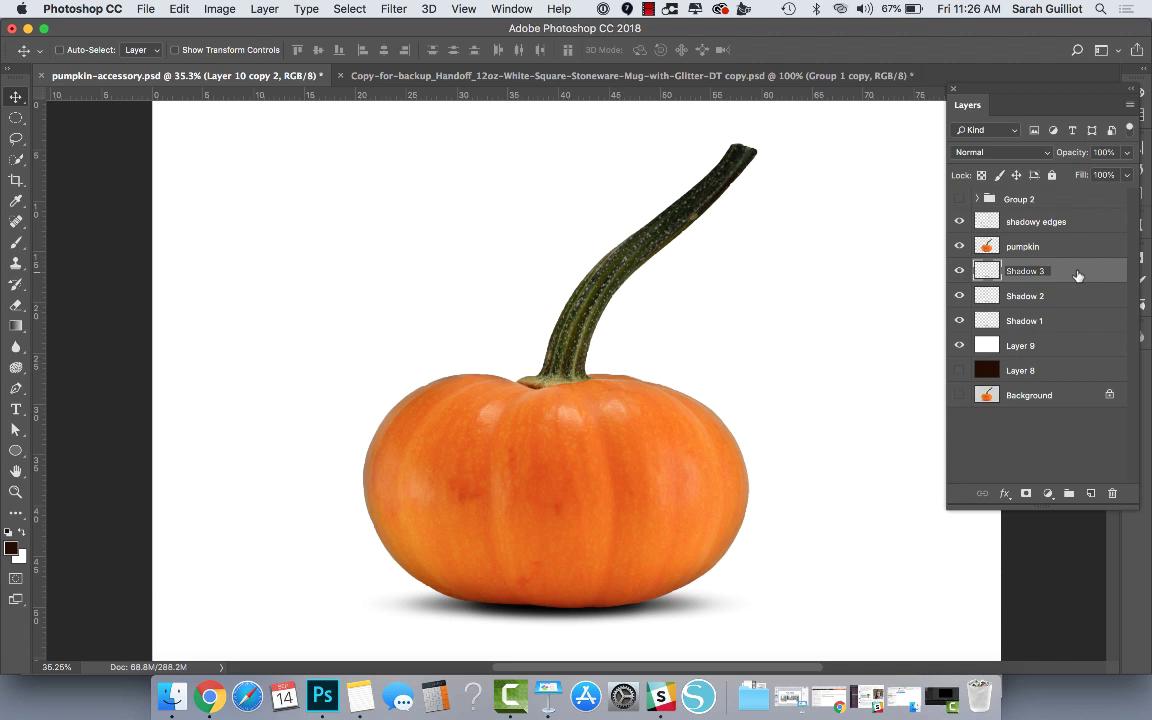
key(Return)
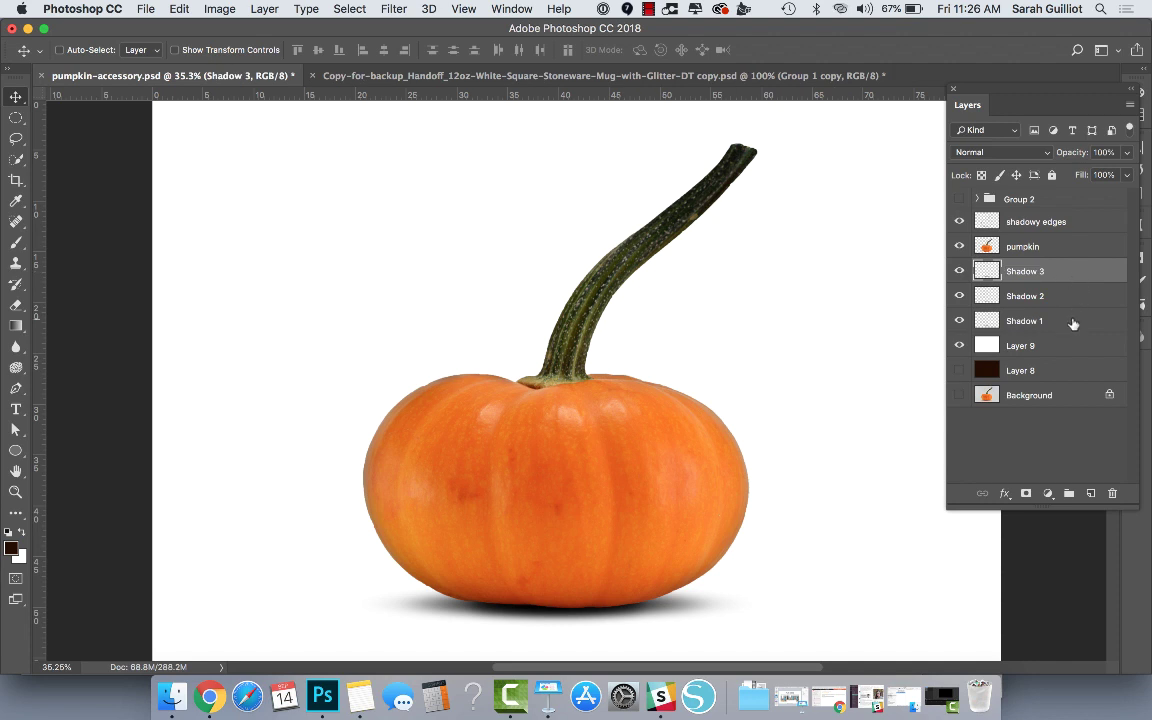
Group the Shadow 1, Shadow 2 and Shadow 3 layers and name the group Shadows.
shift+click(1073, 321)
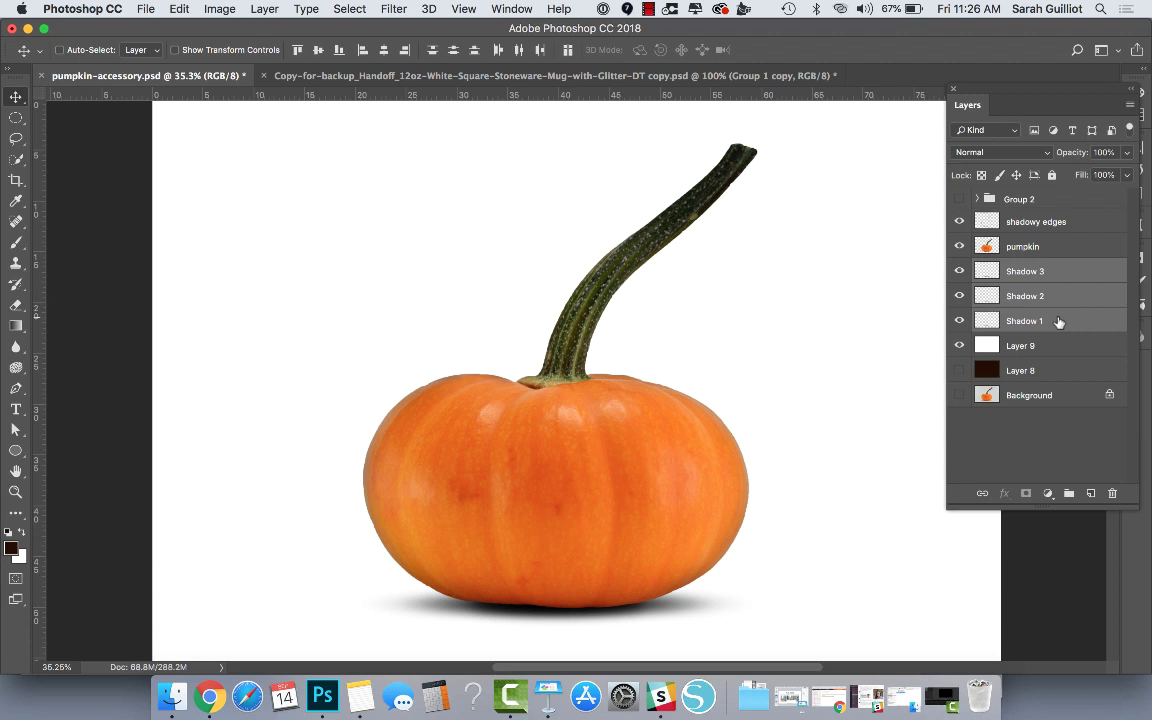
key(super+g)
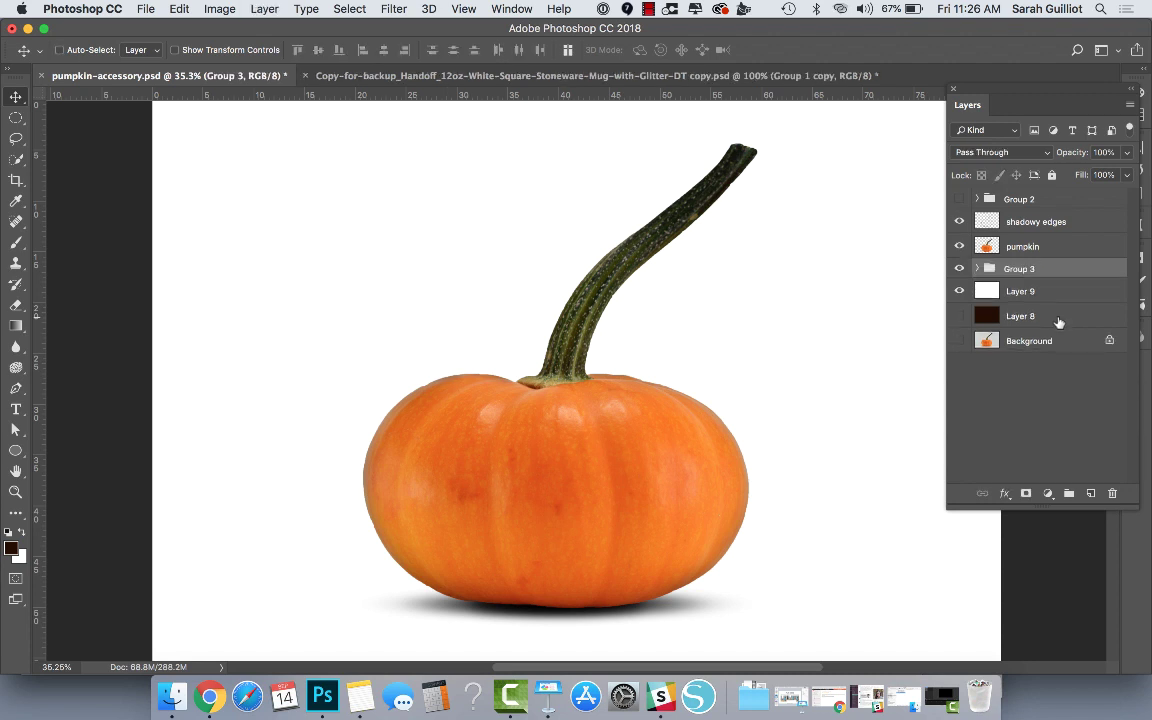
key(super+z)
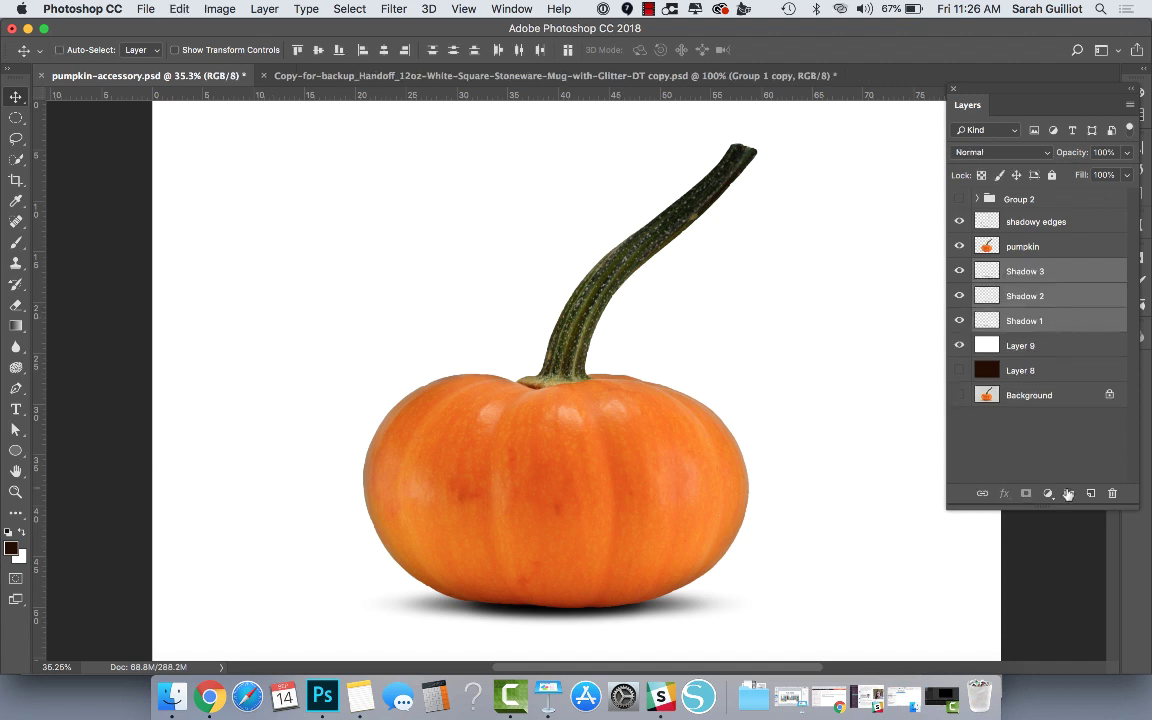
click(1068, 494)
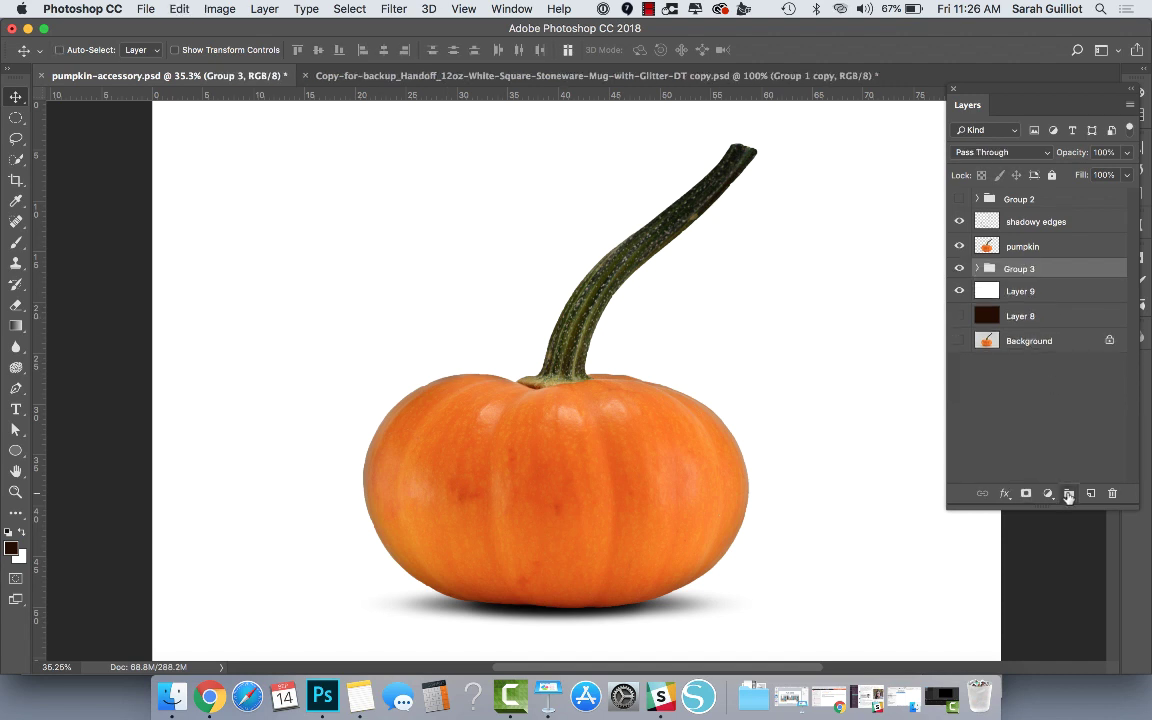
double_click(1020, 268)
text(Shadows)
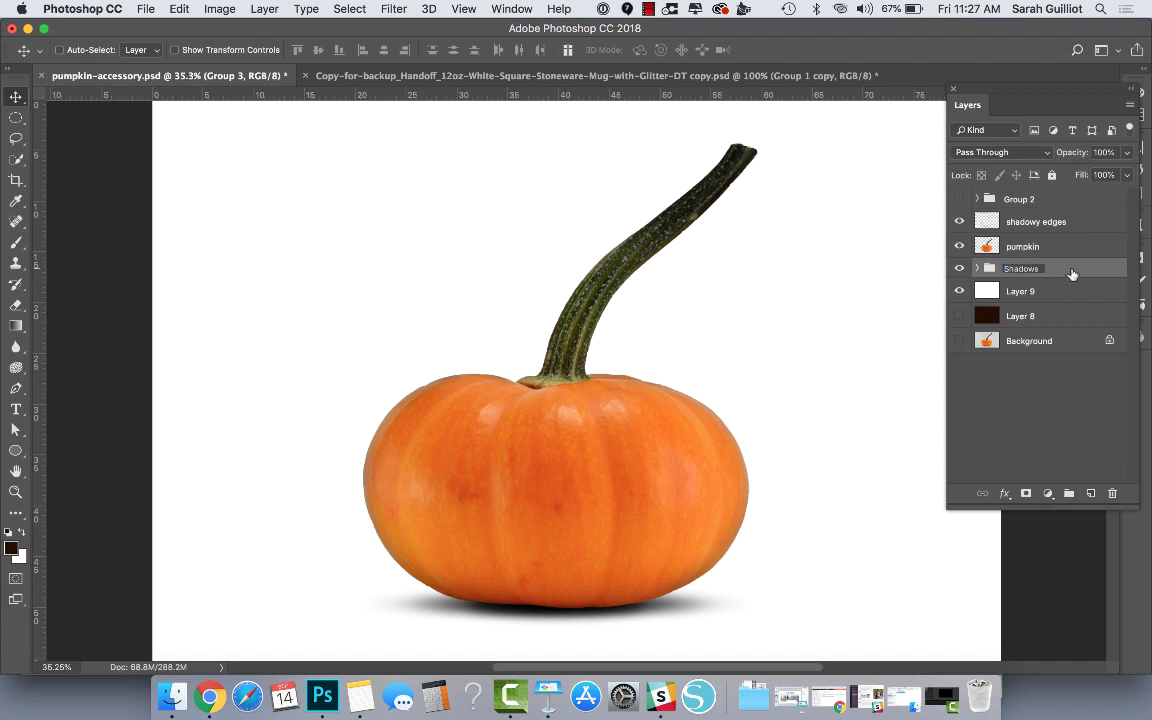
key(Return)
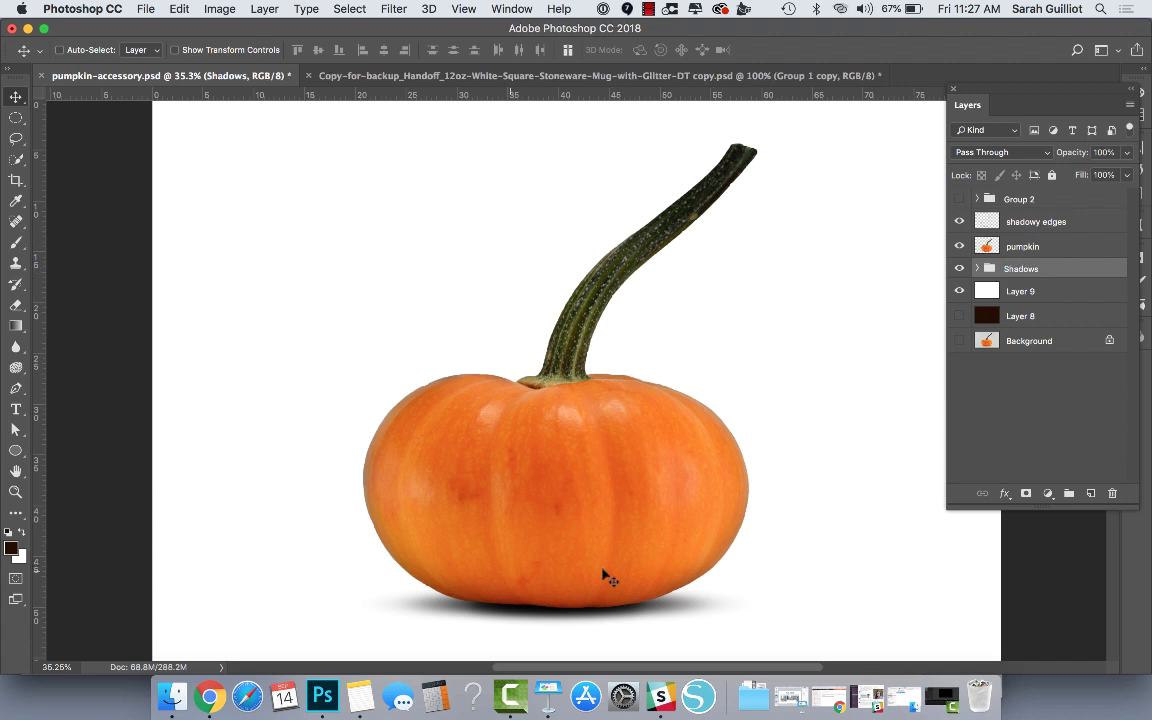
Try a lower opacity on the Shadows group and restore it to 100%.
mouse_move(1070, 157)
mouse_down()
mouse_move(1057, 155)
mouse_move(1066, 158)
mouse_up()
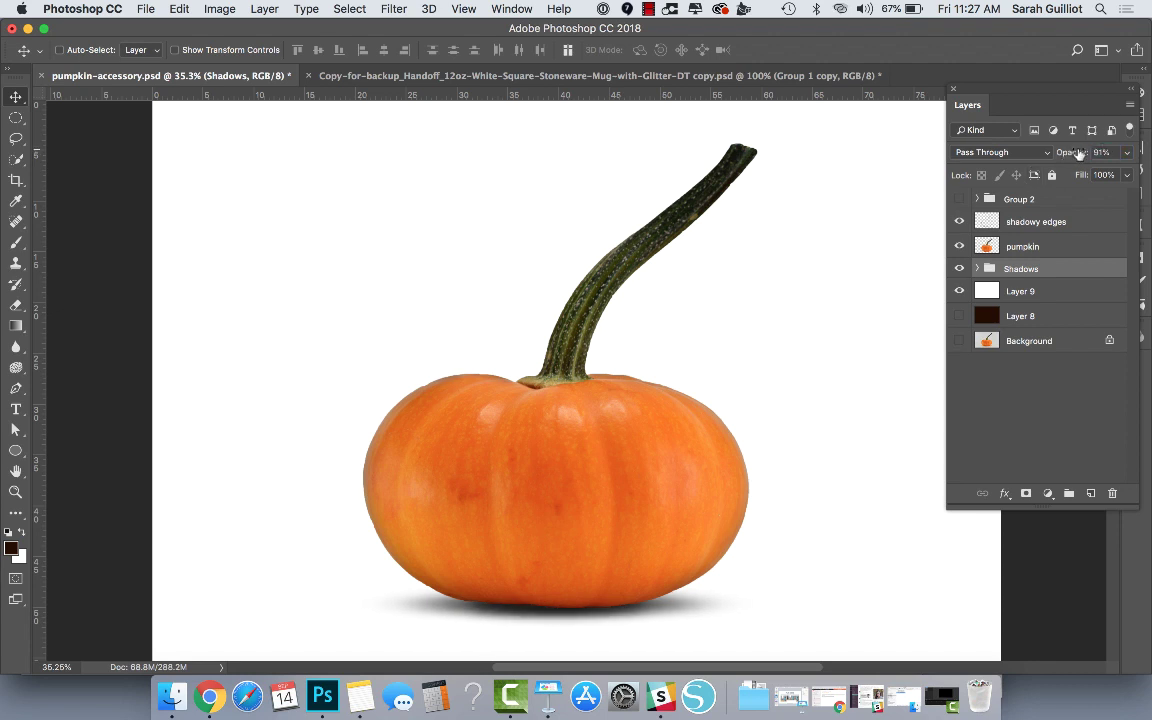
drag(1078, 152, 1146, 148)
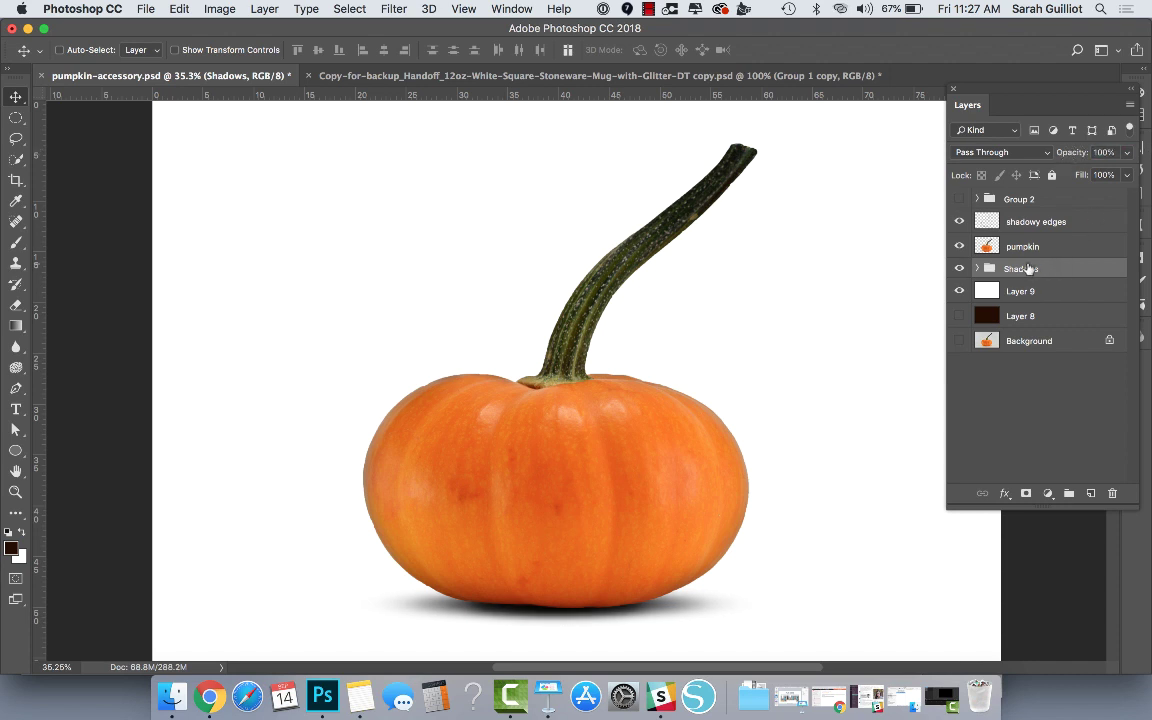
Toggle the shadowy edges layer, the pumpkin layer and the Shadows group off and on to check what each contributes.
click(1045, 222)
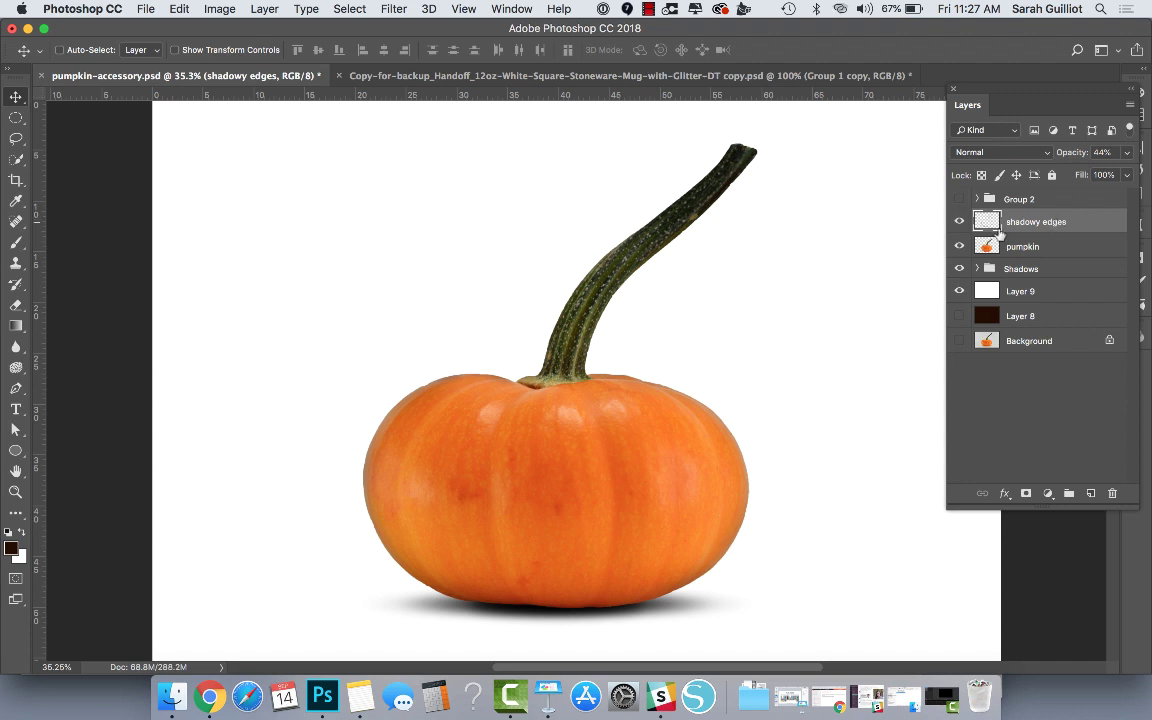
click(959, 222)
click(959, 222)
click(960, 246)
click(960, 246)
click(960, 269)
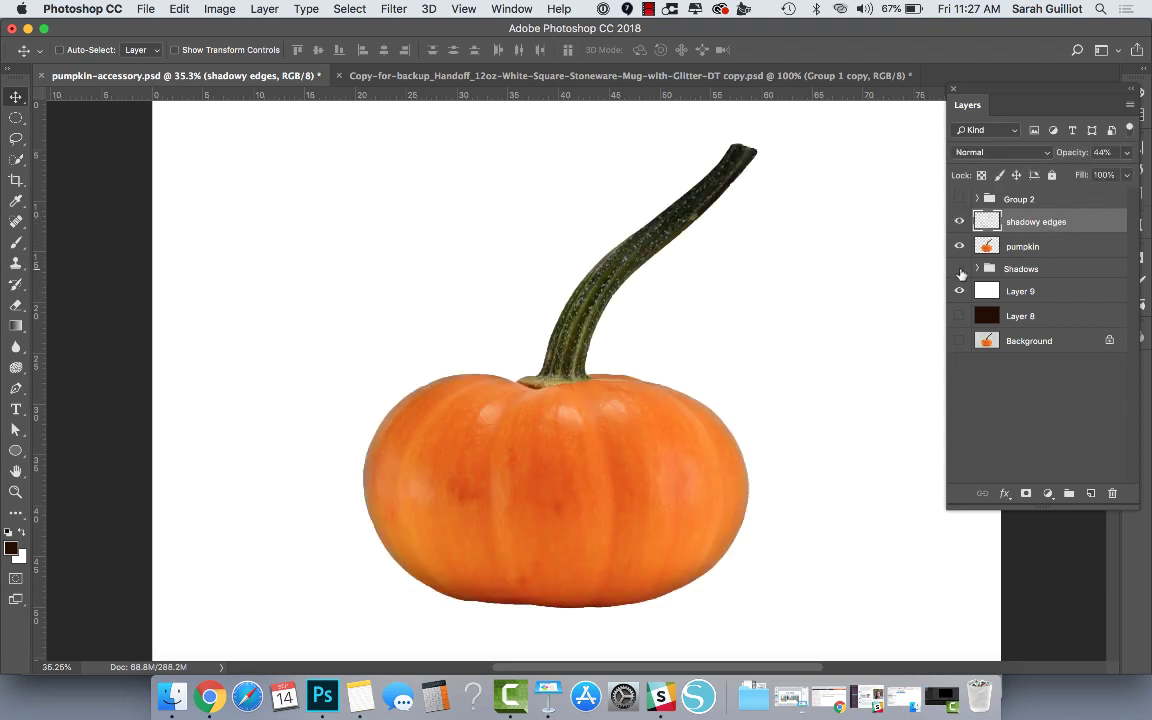
click(960, 269)
Group the shadowy edges layer, pumpkin layer and Shadows group together and name the group Pumpkin Accessory Graphic.
click(1060, 270)
shift+click(1068, 222)
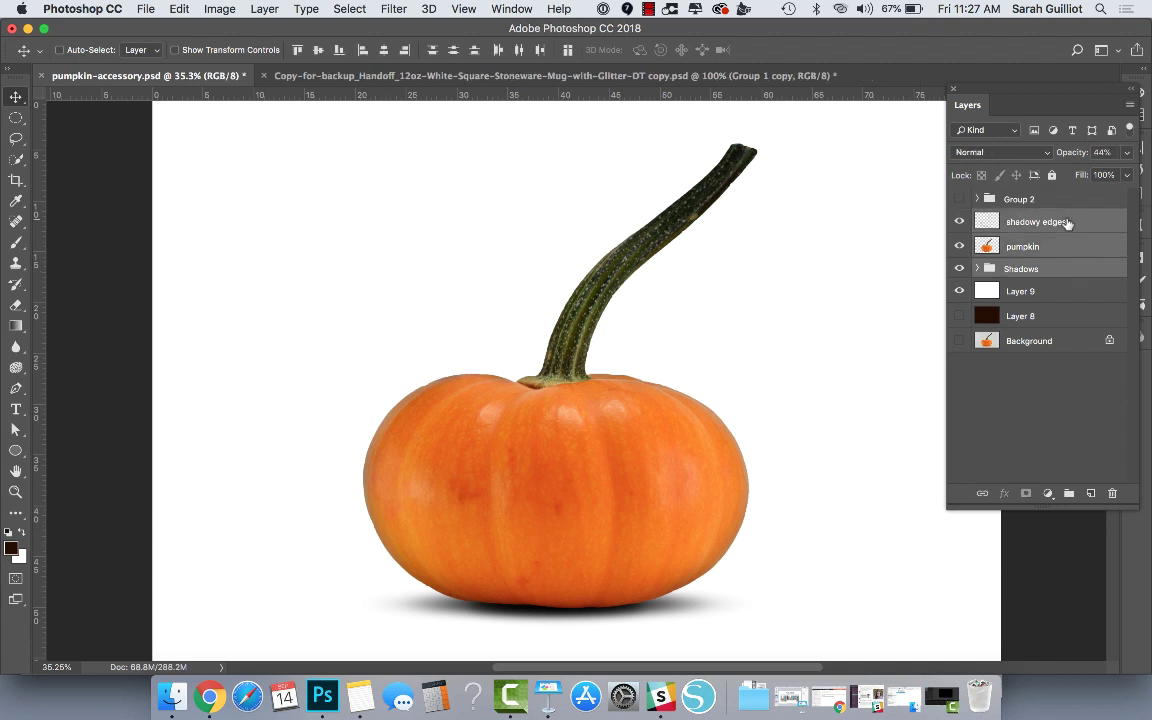
click(1068, 494)
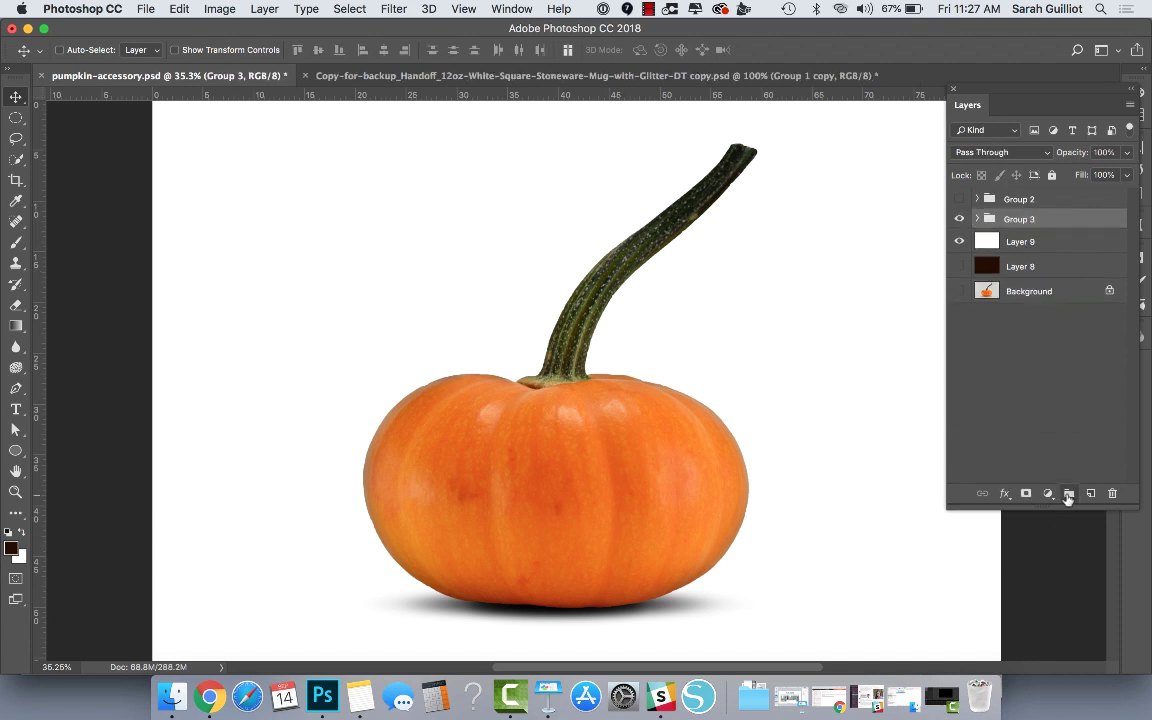
double_click(1019, 219)
text(Pumpkin Accessory G)
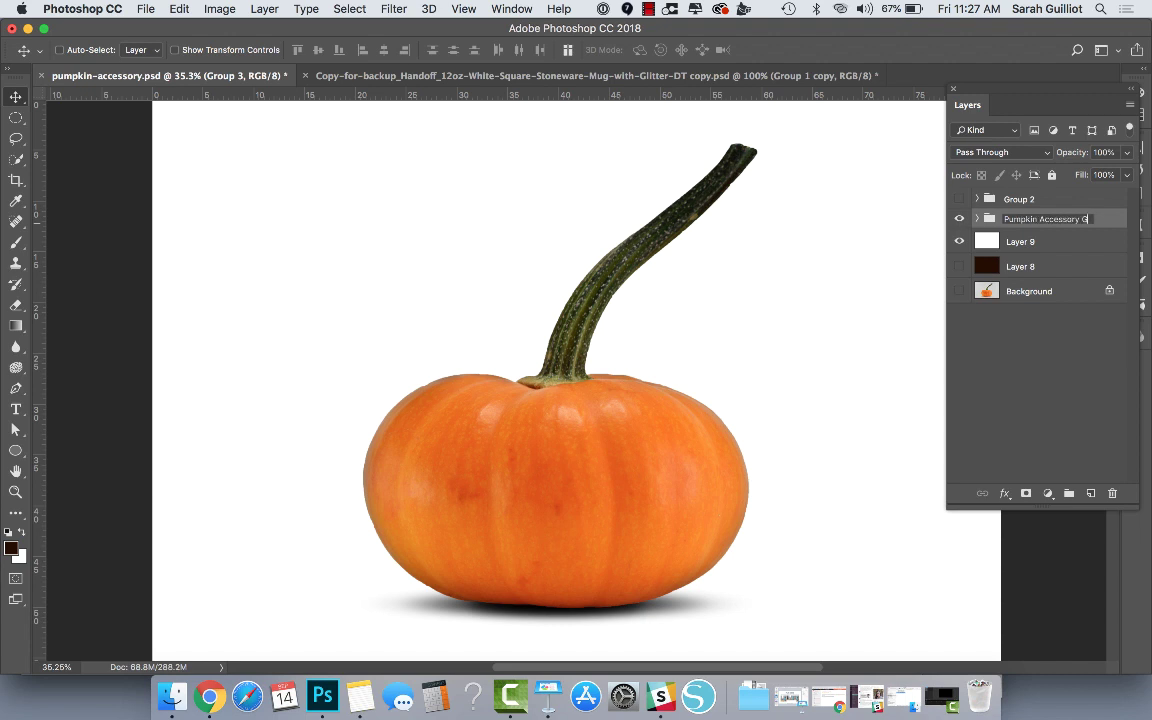
text(raphic)
click(1012, 334)
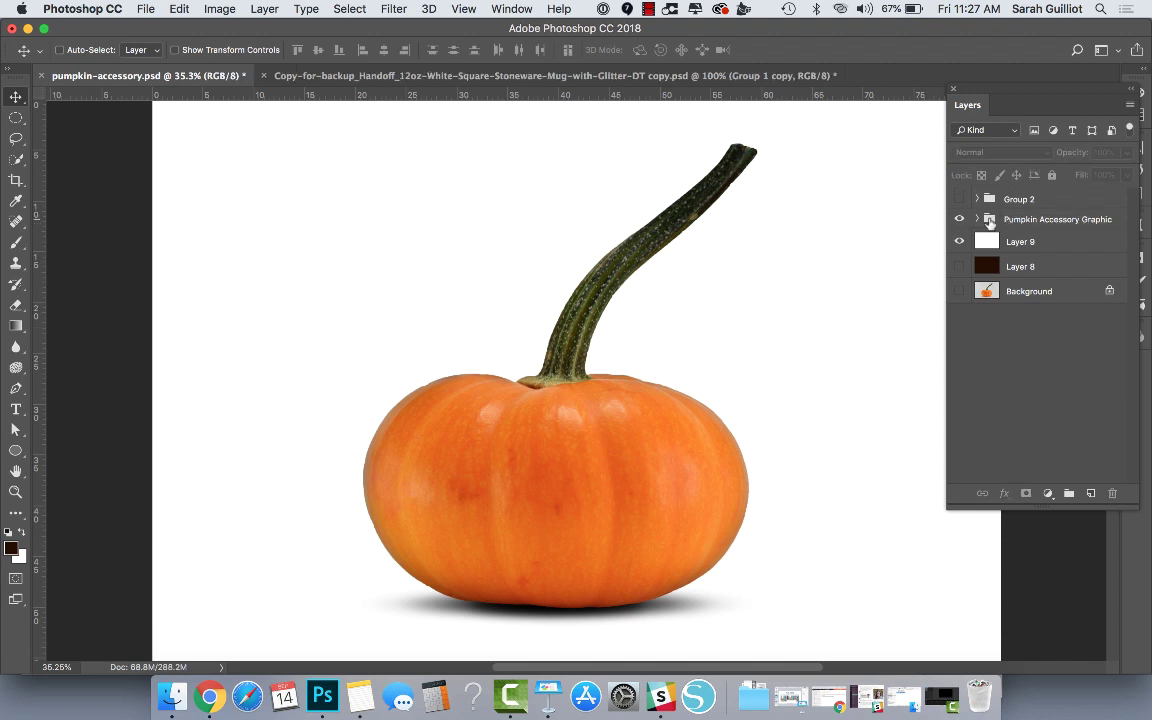
In the stoneware mug document, move the pumpkin in Group 2 slightly down and away from the mug.
click(420, 75)
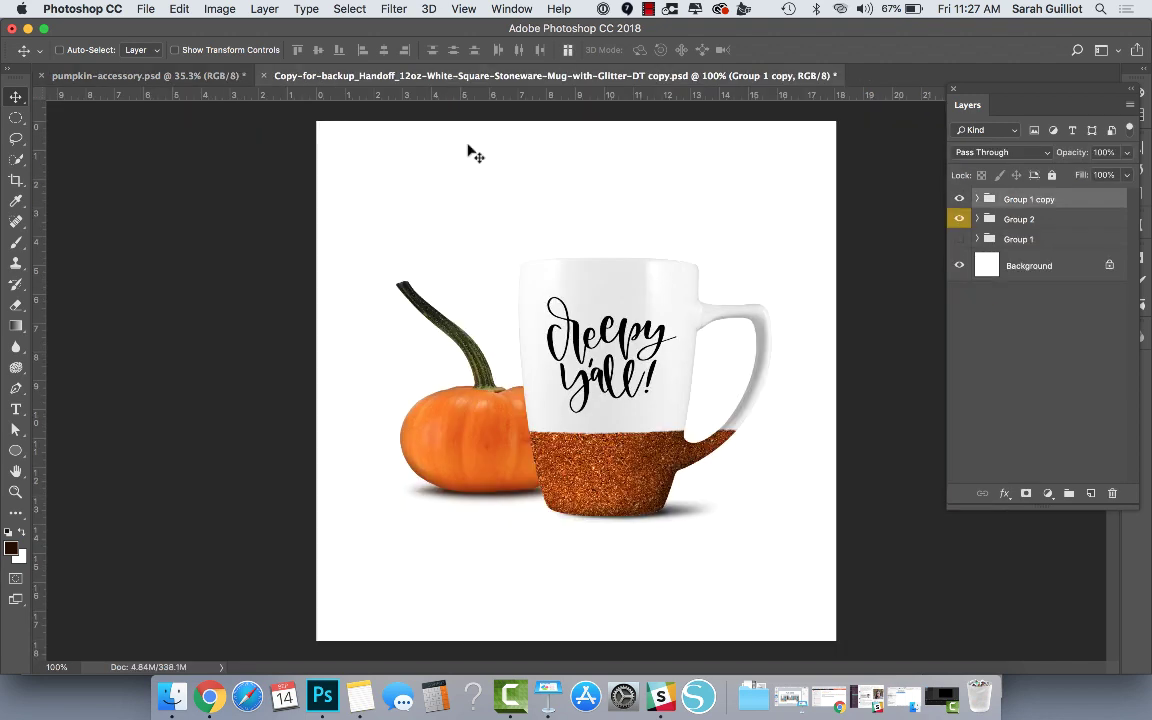
click(1012, 219)
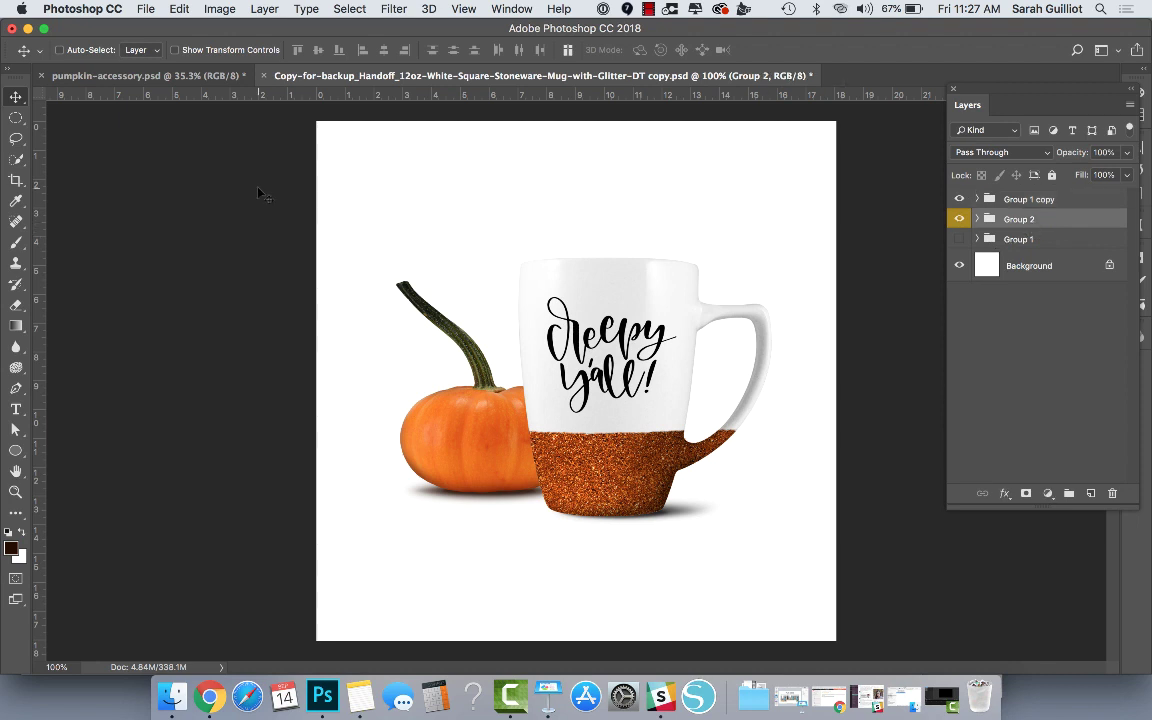
mouse_move(468, 441)
mouse_down()
mouse_move(452, 465)
mouse_move(447, 451)
mouse_up()
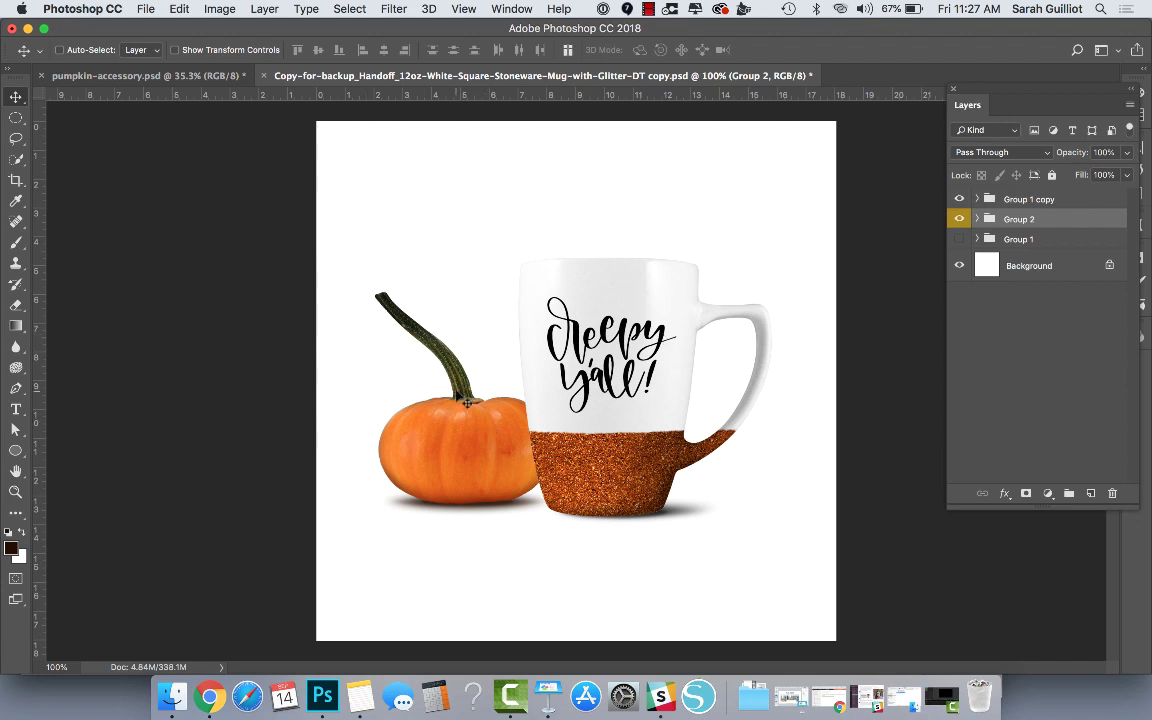
Try flipping the pumpkin in Group 2 horizontally and undo the flip.
click(176, 9)
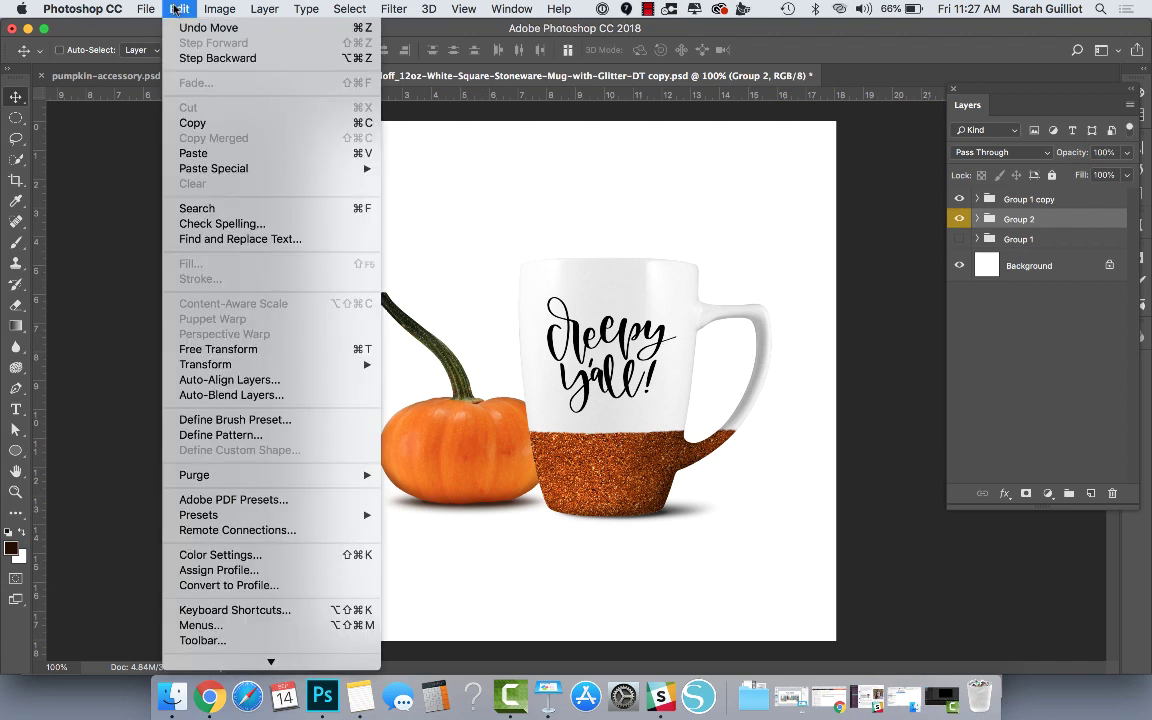
mouse_move(340, 364)
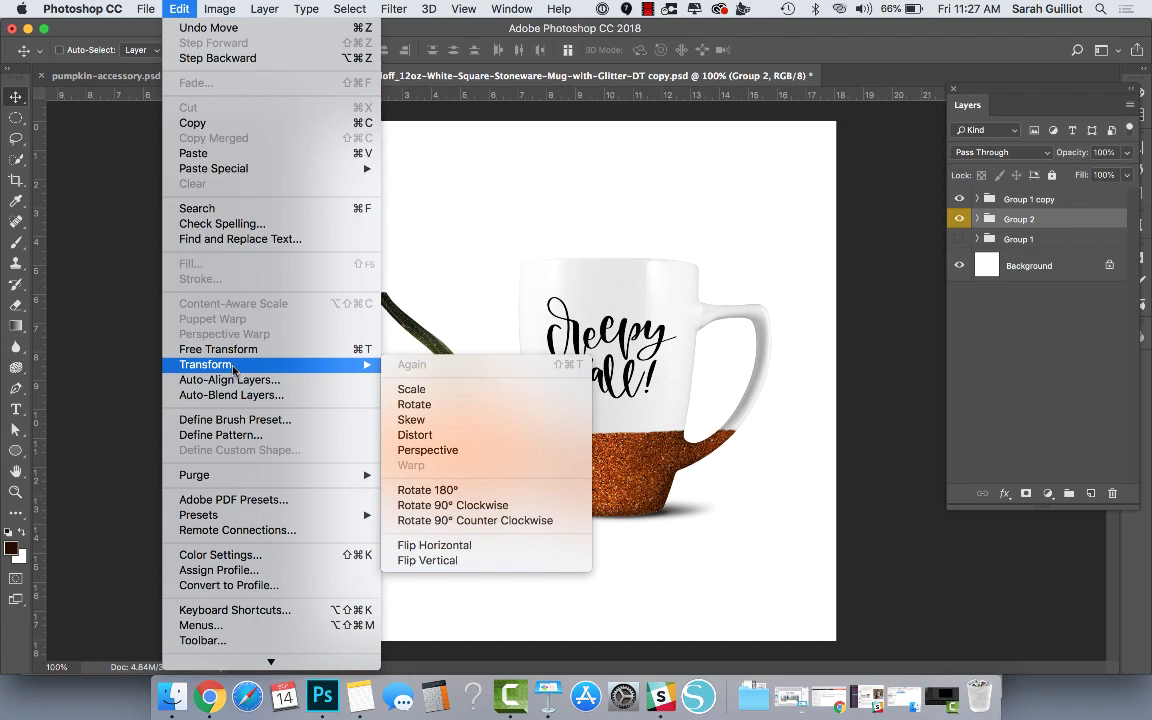
click(434, 545)
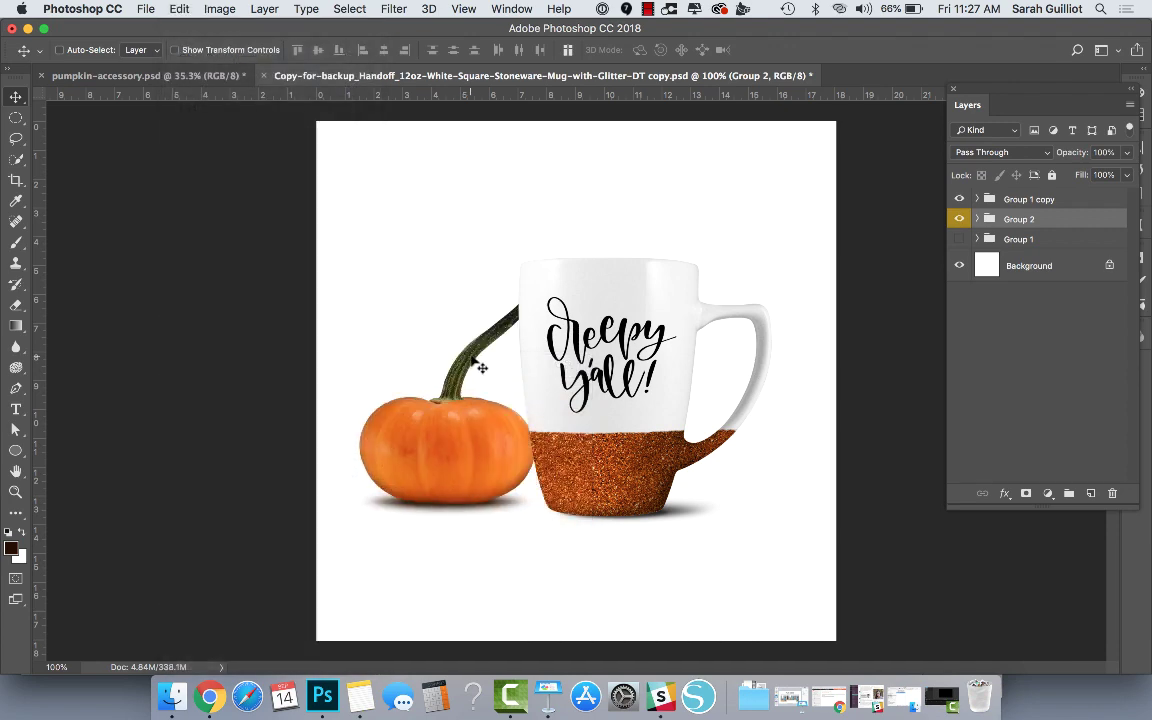
key(super+z)
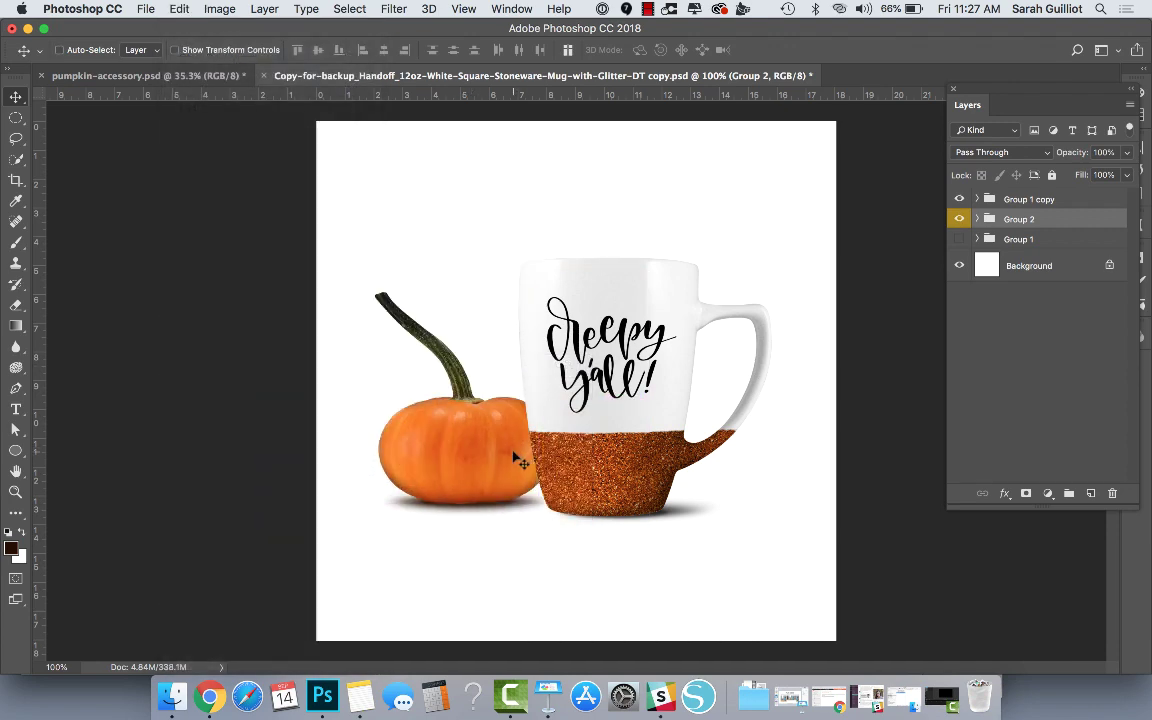
Nudge the pumpkin slightly up and closer behind the mug, and shift Group 1 copy and Group 2 together slightly down and right.
drag(476, 460, 485, 452)
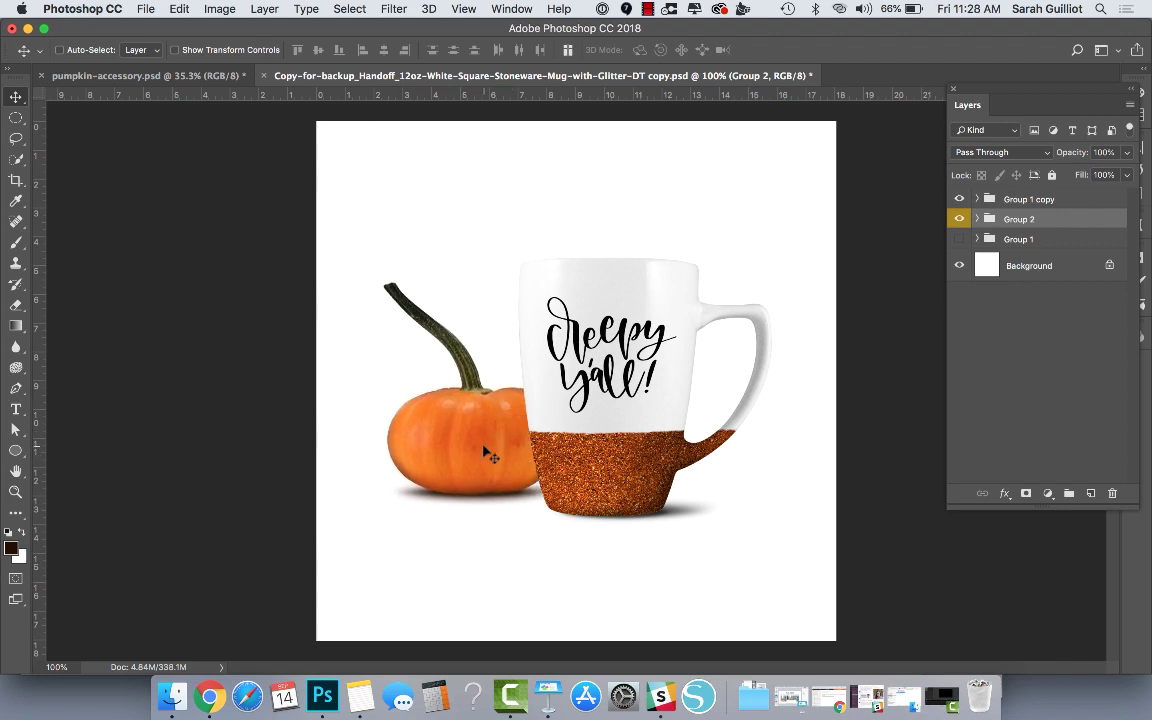
shift+click(1068, 200)
drag(625, 419, 630, 424)
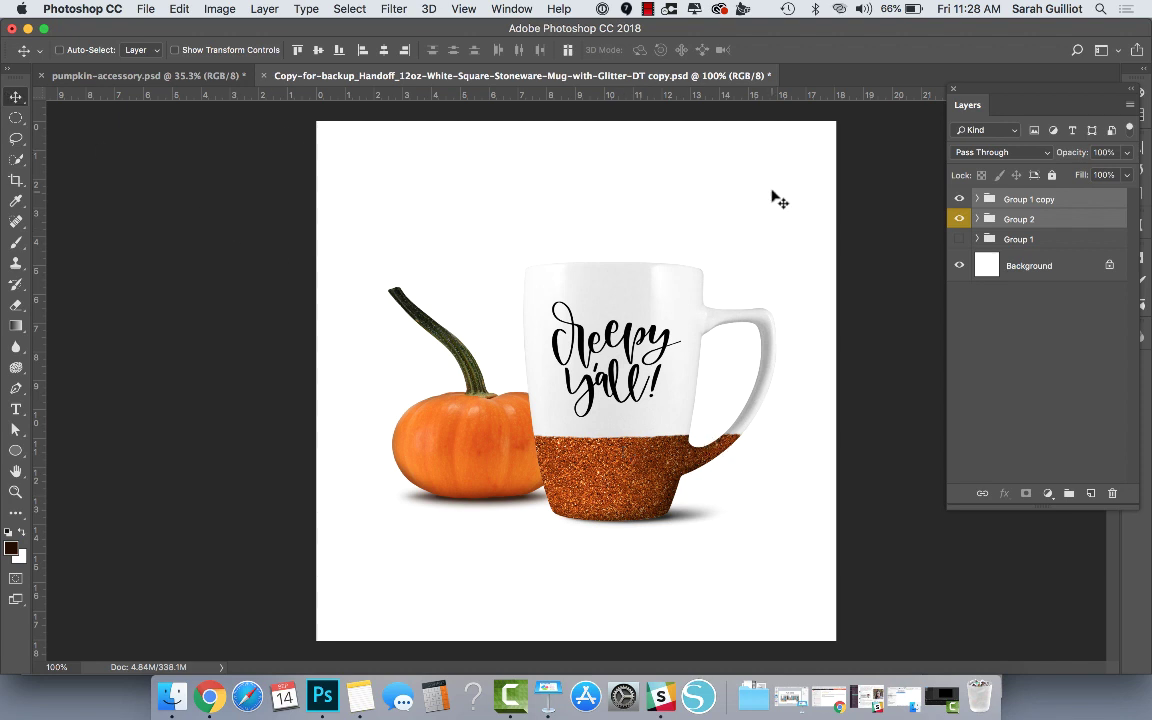
click(150, 77)
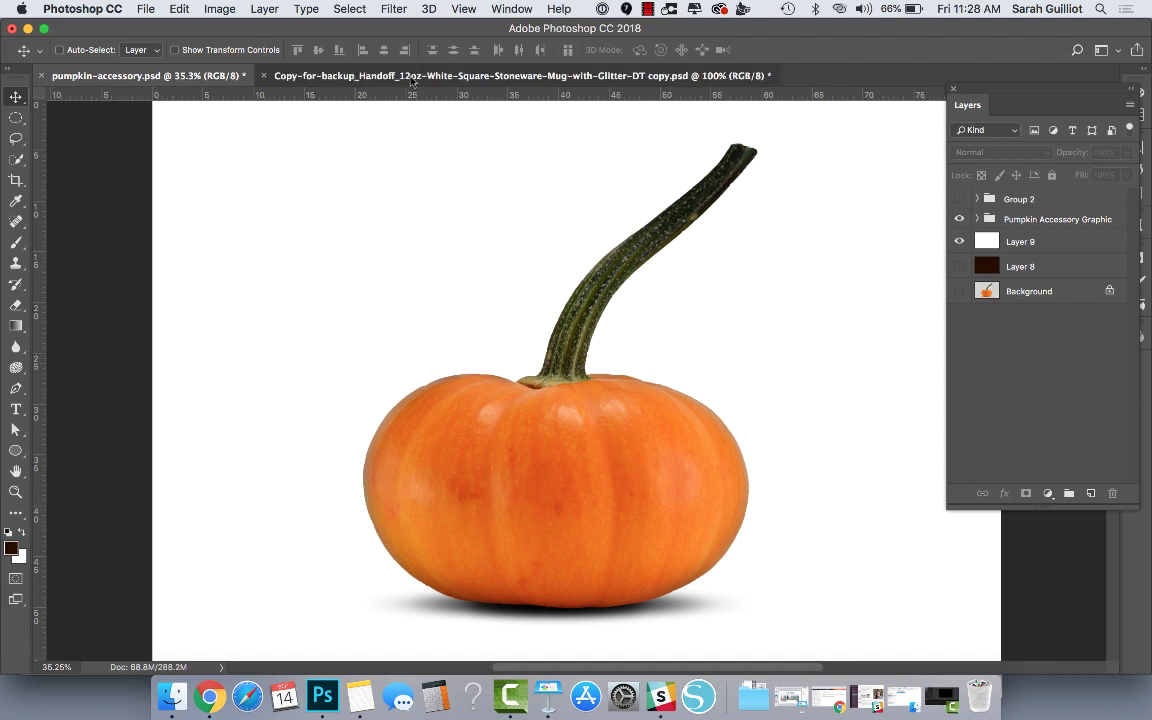
click(480, 75)
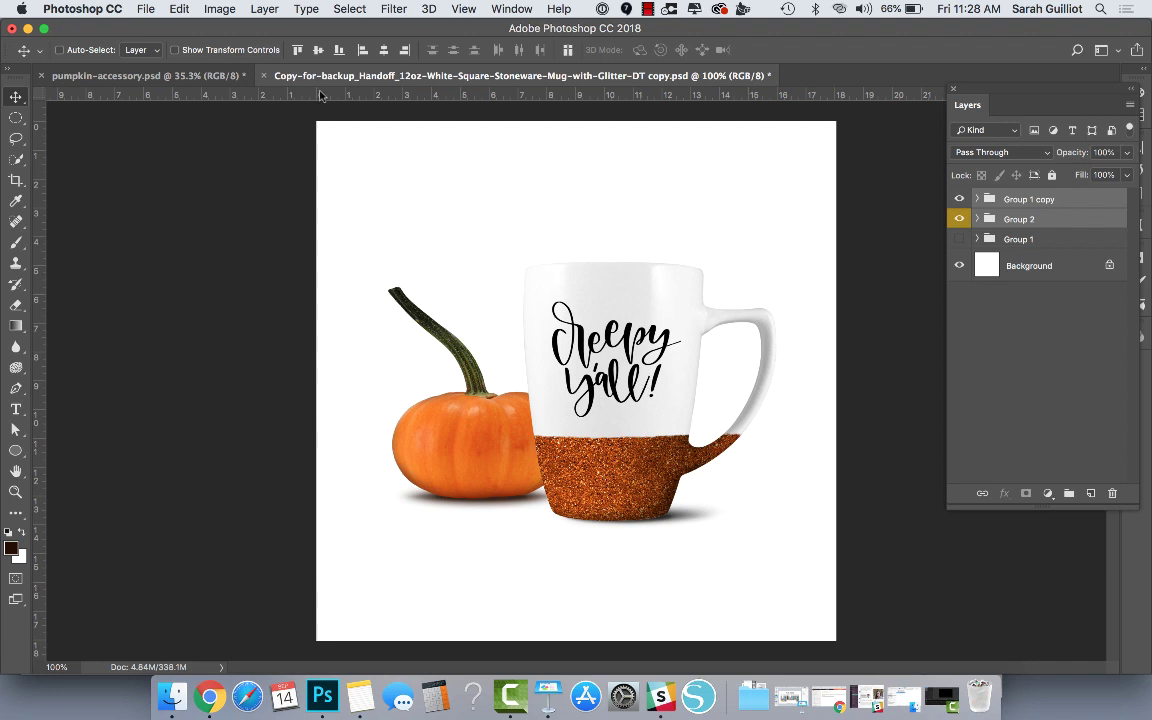
click(140, 75)
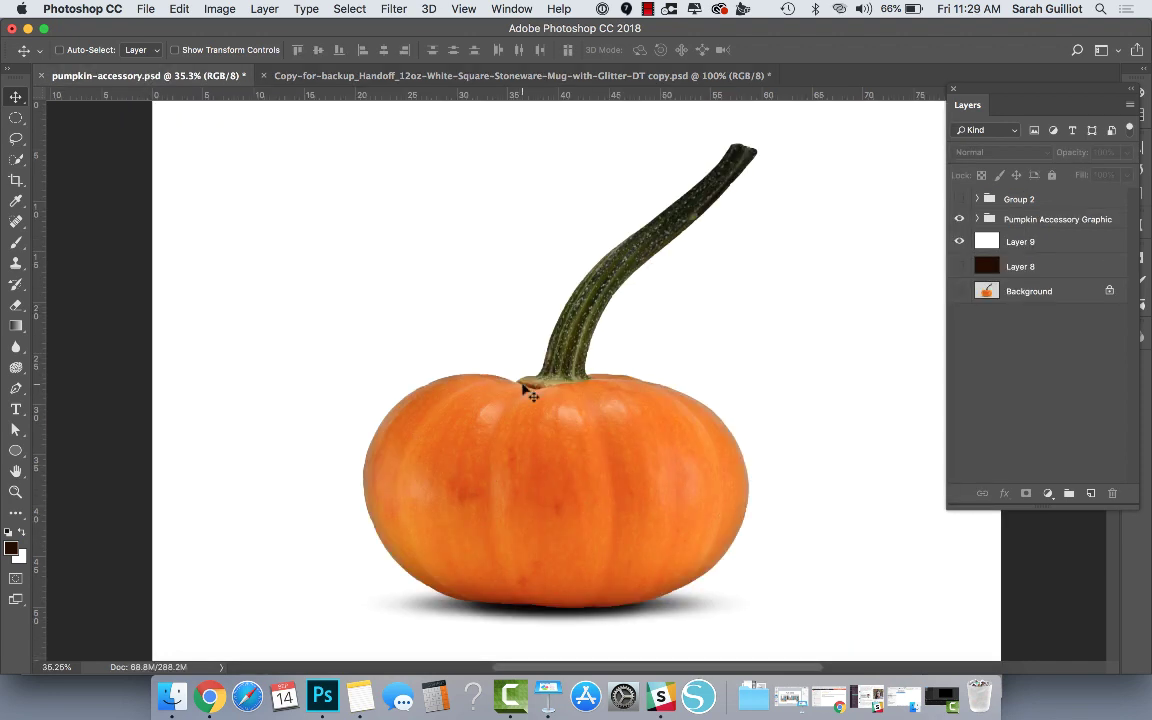
click(433, 78)
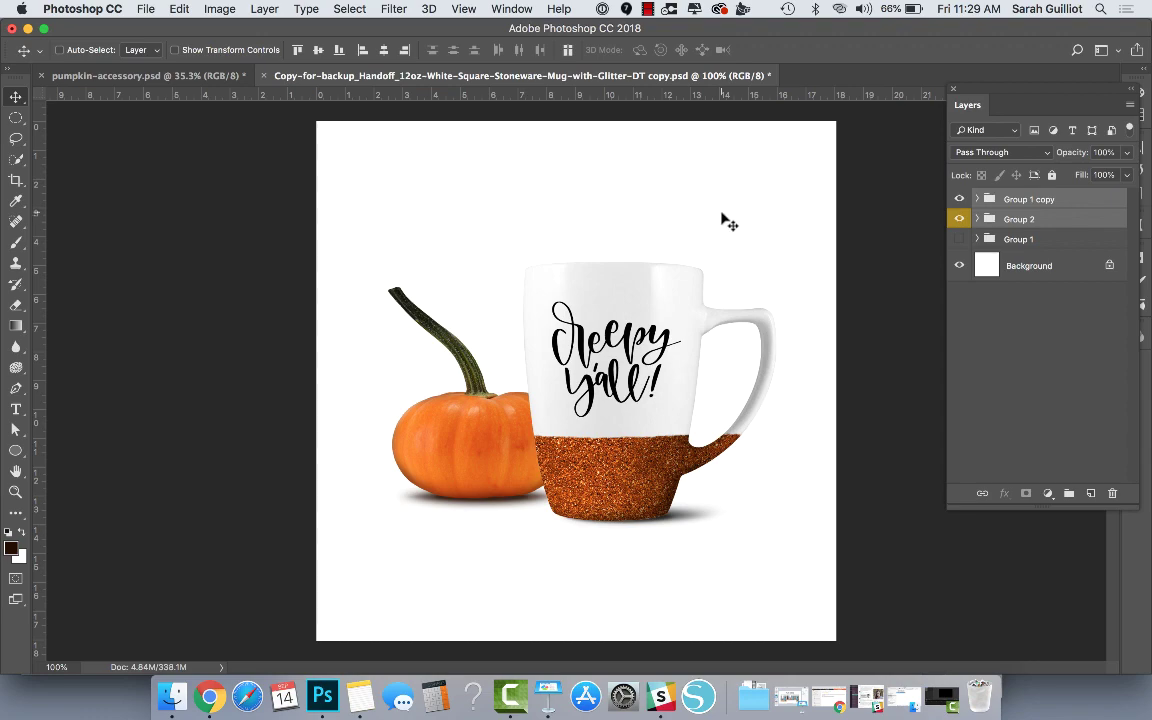